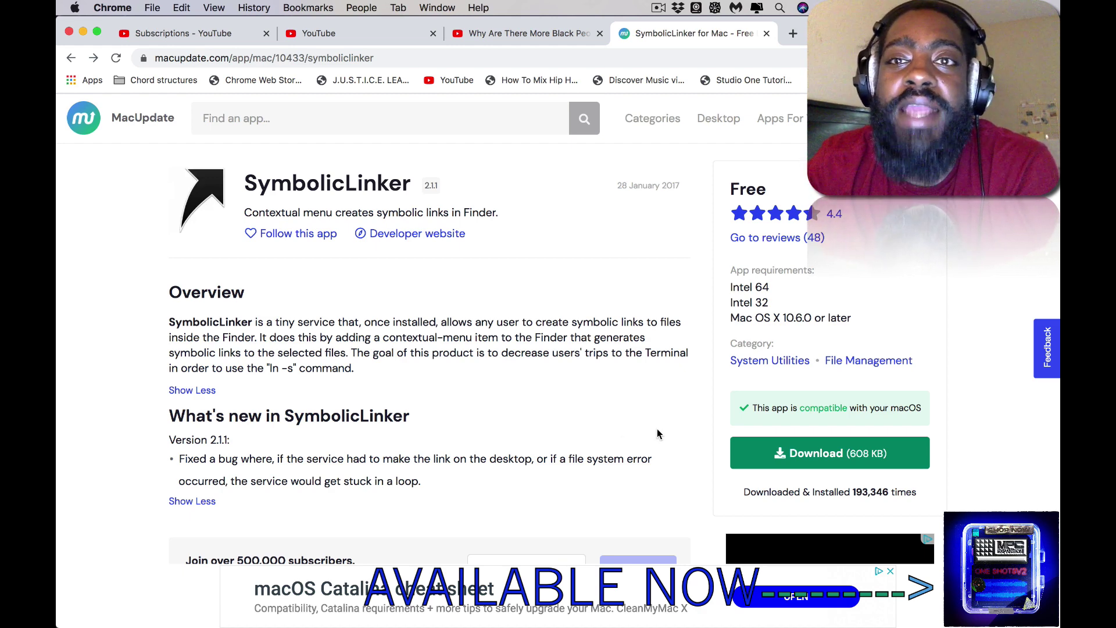
# - Show CleanMyMac's menu-bar status readout, which reports 19.25 GB of disk space available
pyautogui.click(757, 8)
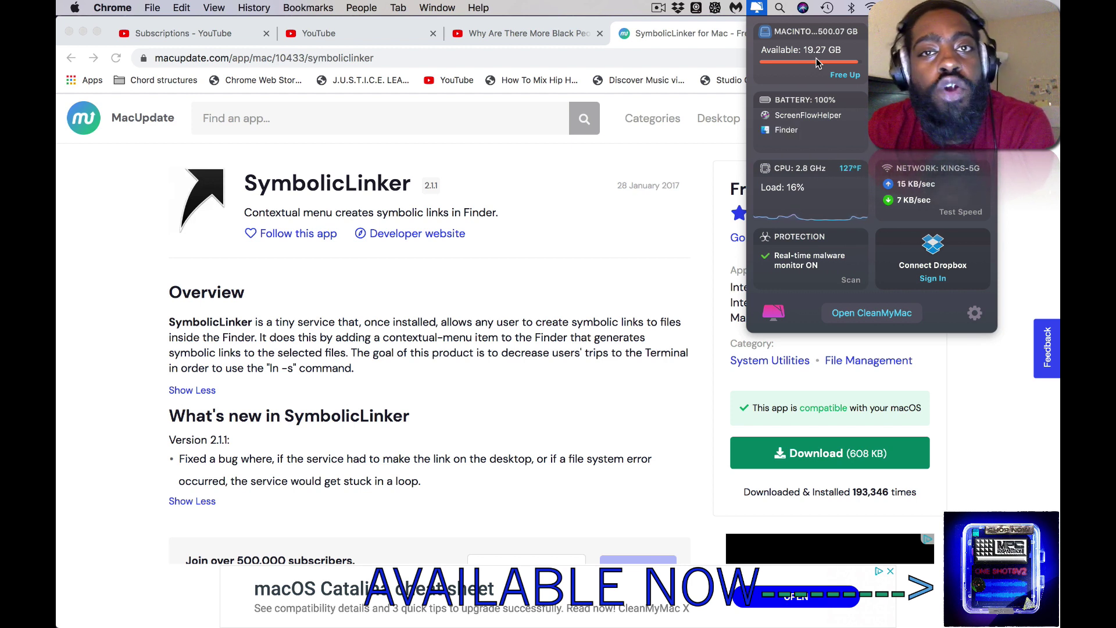
# - Dismiss the CleanMyMac dropdown to uncover the SymbolicLinker 2.1.1 download page
pyautogui.click(759, 8)
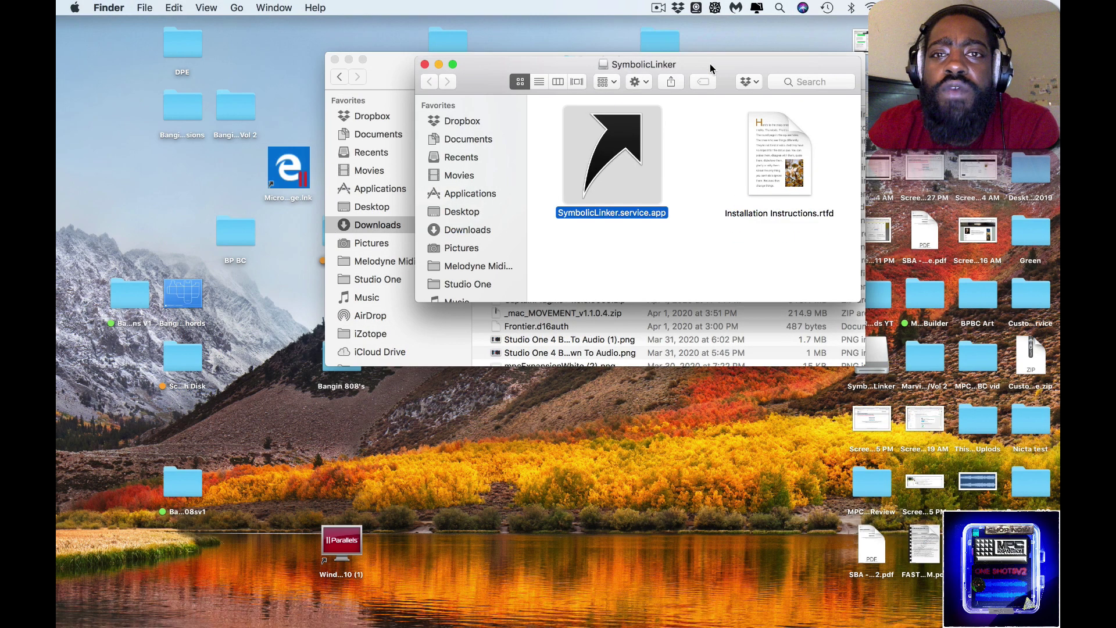
# - Move the SymbolicLinker folder window up and select Installation Instructions.rtfd
pyautogui.moveTo(710, 70); pyautogui.dragTo(710, 59)
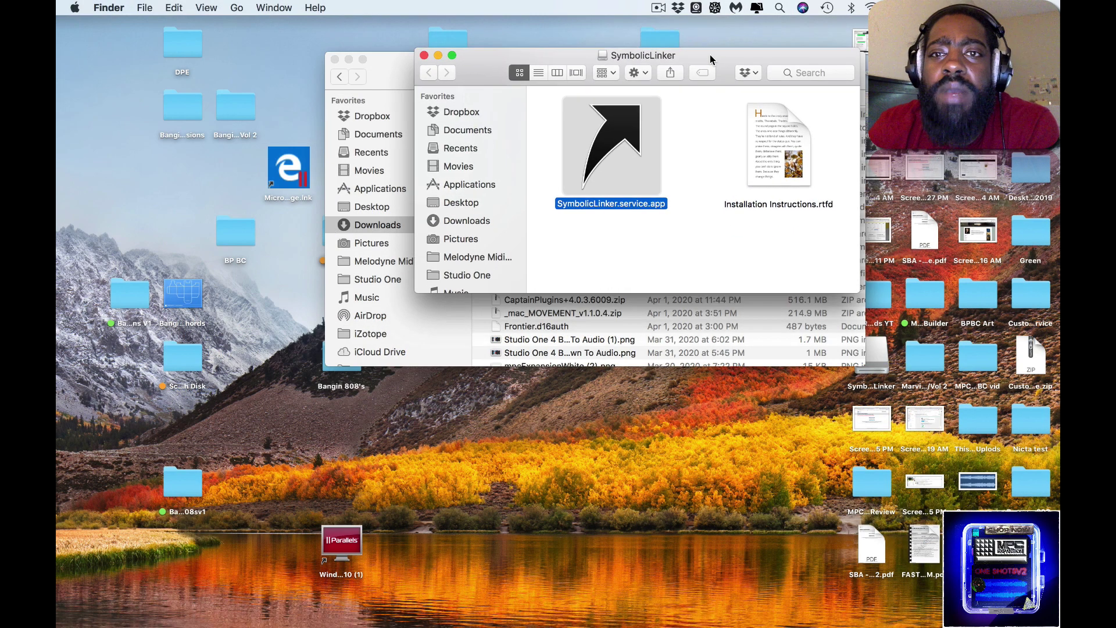
pyautogui.click(765, 172)
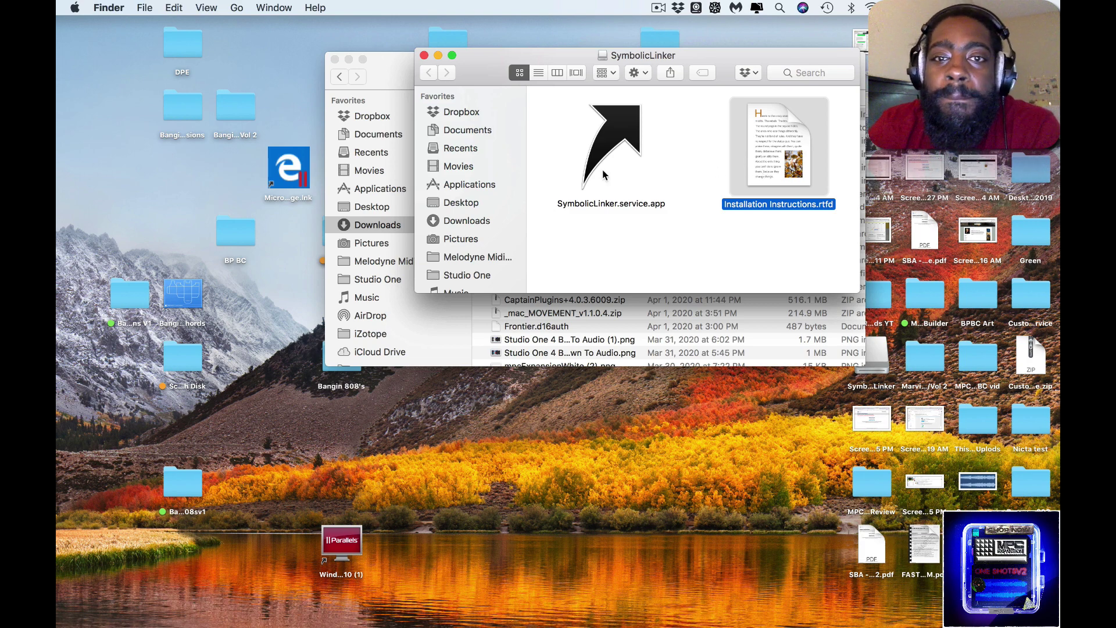
pyautogui.rightClick(620, 149)
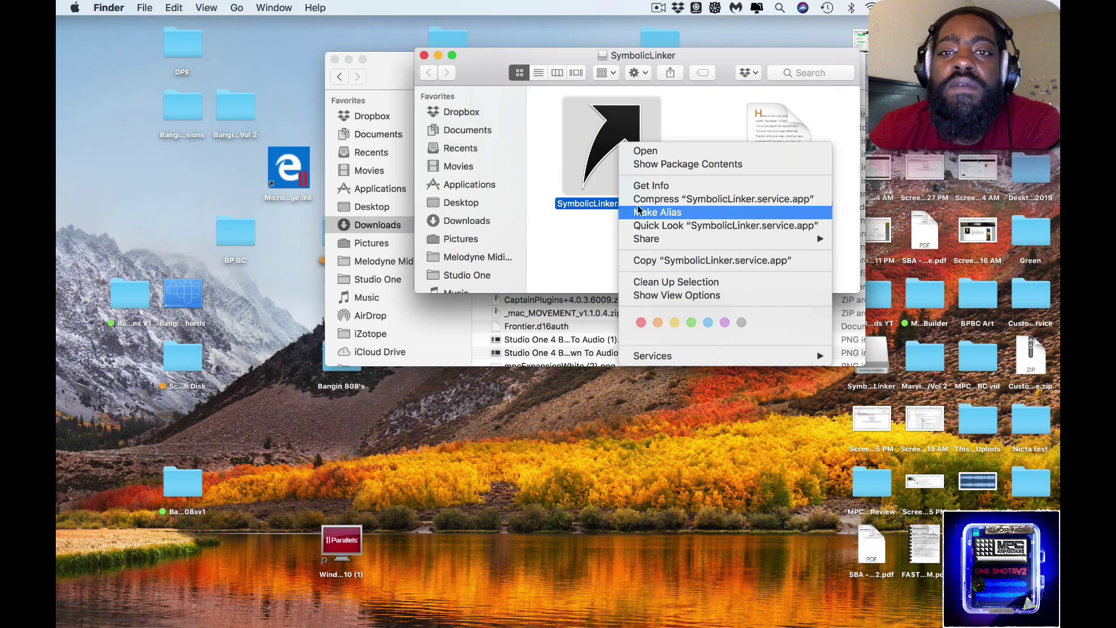
pyautogui.click(549, 208)
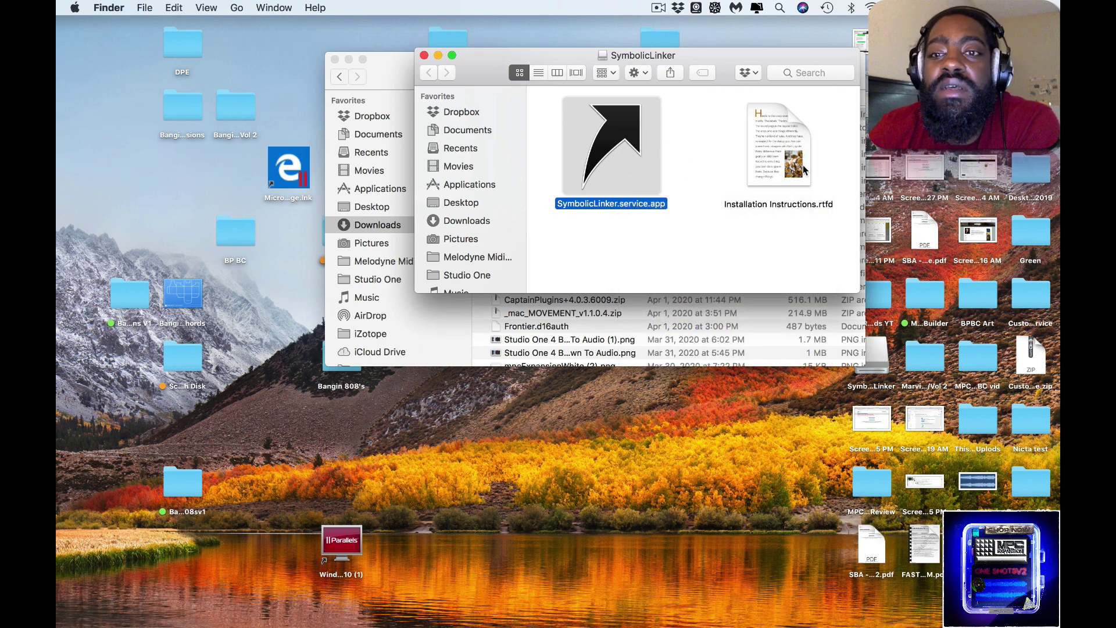
pyautogui.click(790, 165)
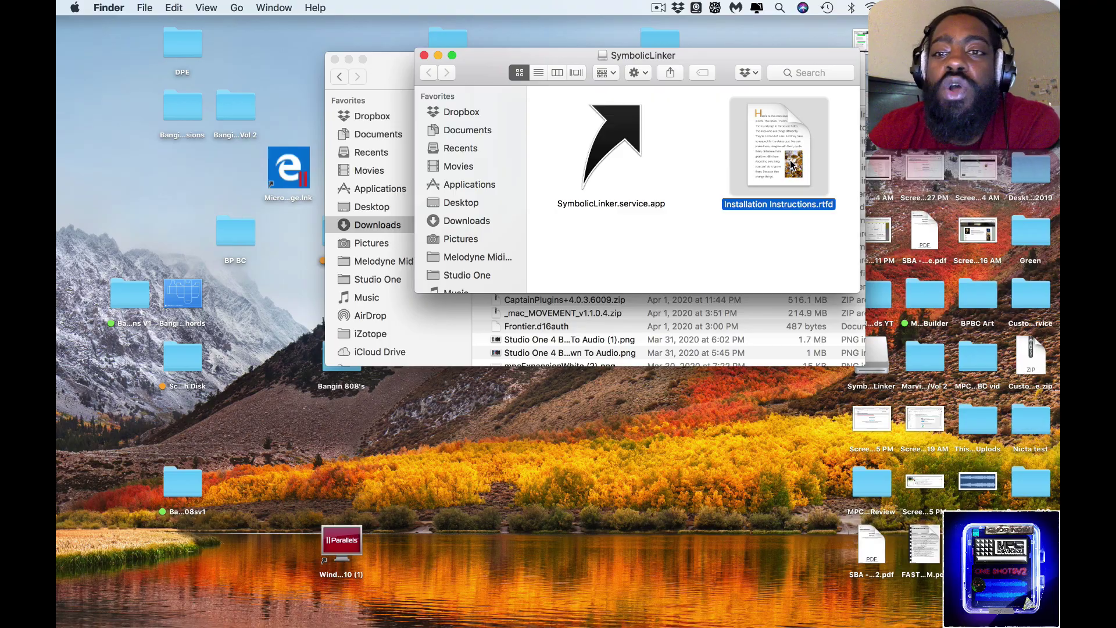
pyautogui.press('space')
pyautogui.scroll(-10, 563, 445)
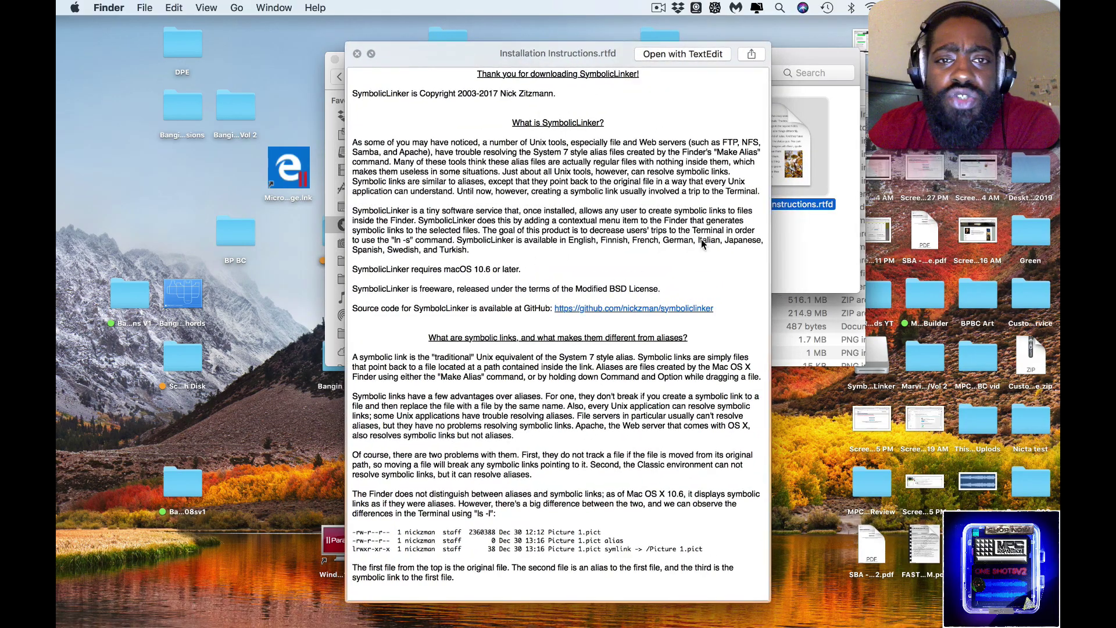
pyautogui.scroll(-15, 563, 445)
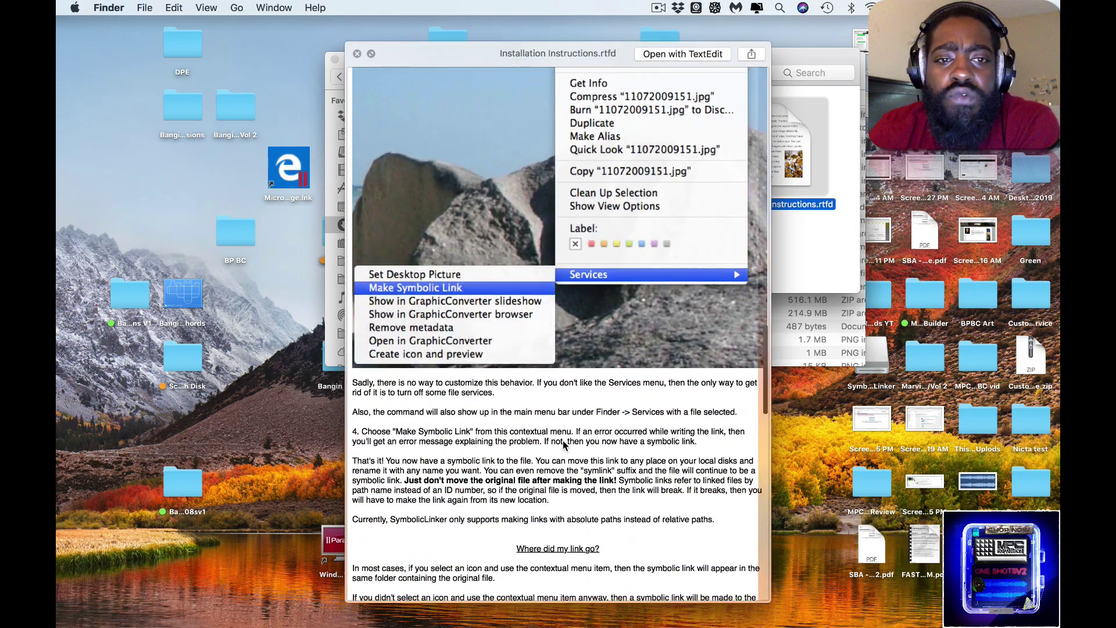
pyautogui.scroll(-5, 562, 445)
pyautogui.scroll(20, 563, 445)
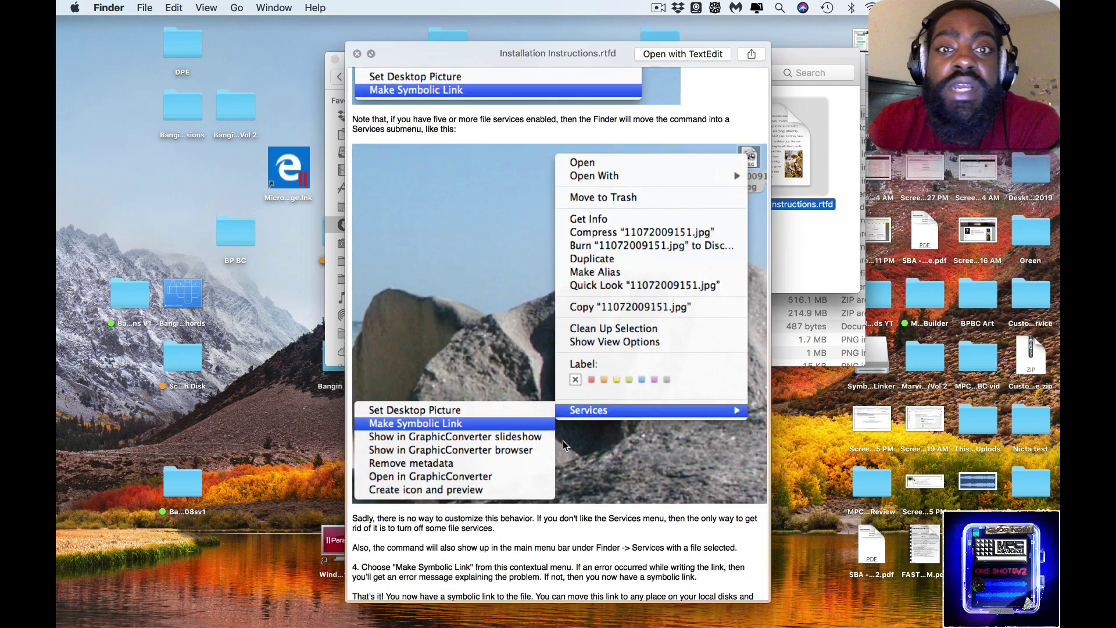
pyautogui.scroll(10, 562, 440)
pyautogui.press('space')
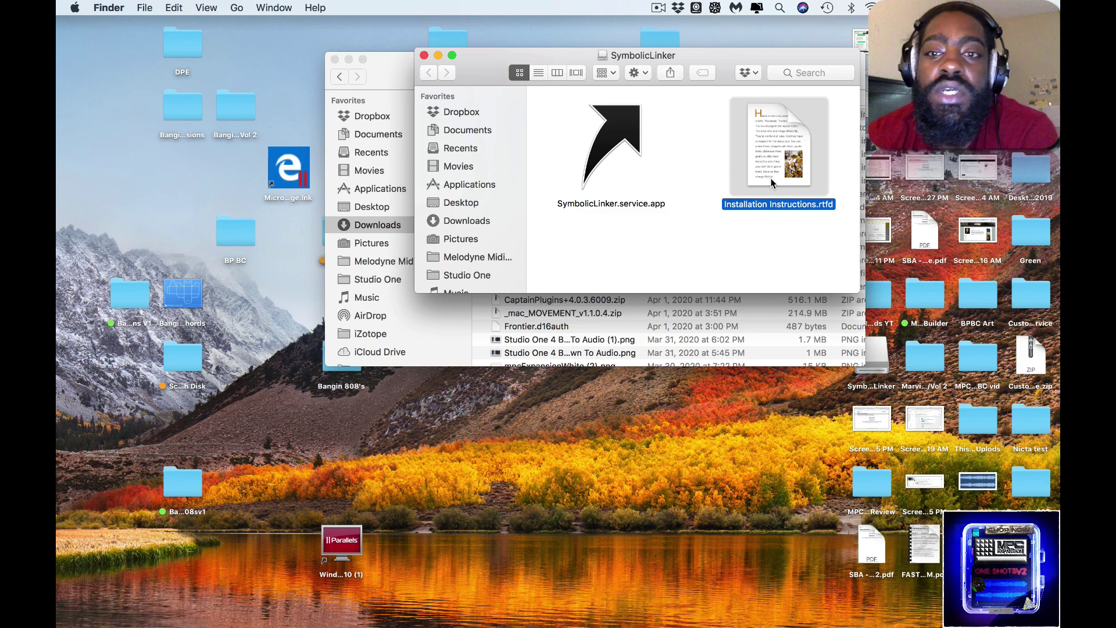
# - Copy SymbolicLinker.service.app from its right-click menu
pyautogui.rightClick(601, 164)
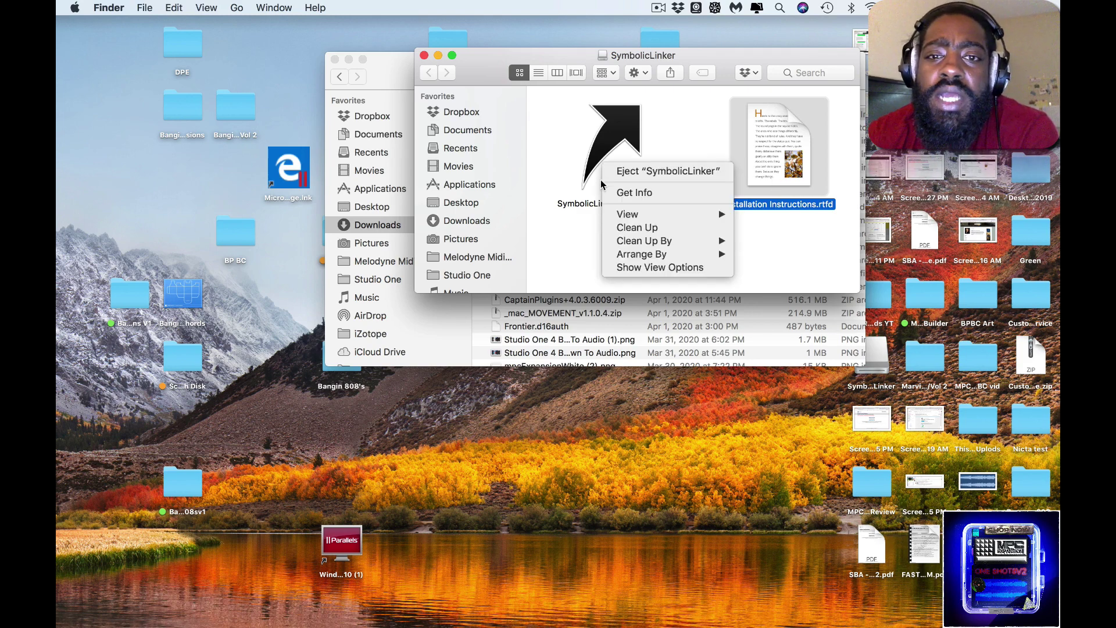
pyautogui.click(587, 175)
pyautogui.click(595, 160)
pyautogui.rightClick(612, 151)
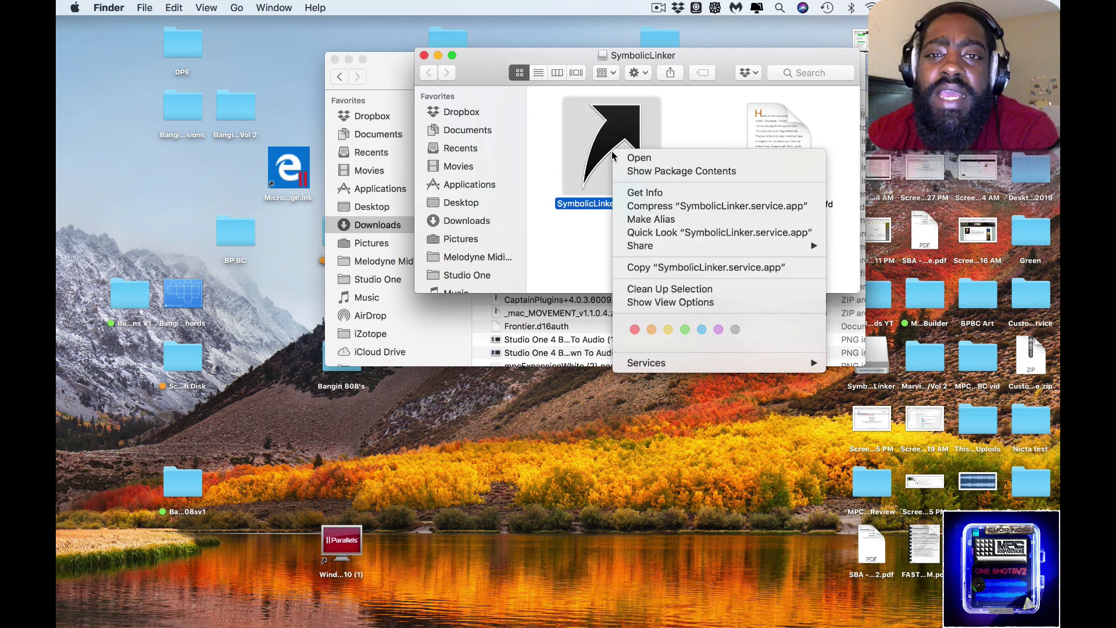
pyautogui.click(626, 268)
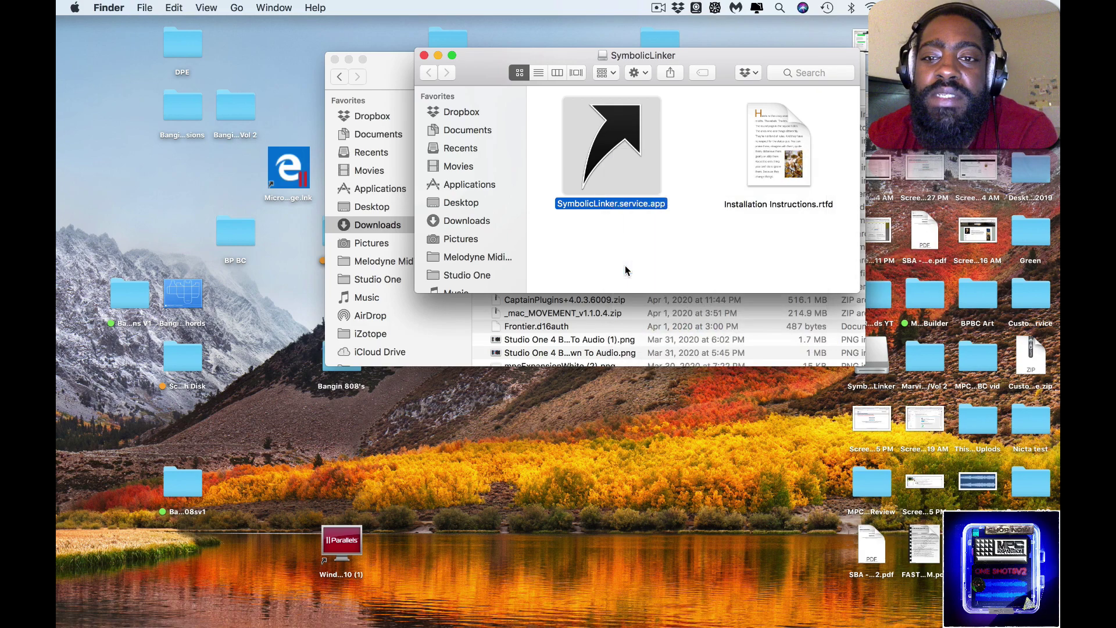
# - Quick Look Installation Instructions.rtfd, scroll through it, then close the preview
pyautogui.click(776, 156)
pyautogui.press('space')
pyautogui.scroll(-3, 578, 485)
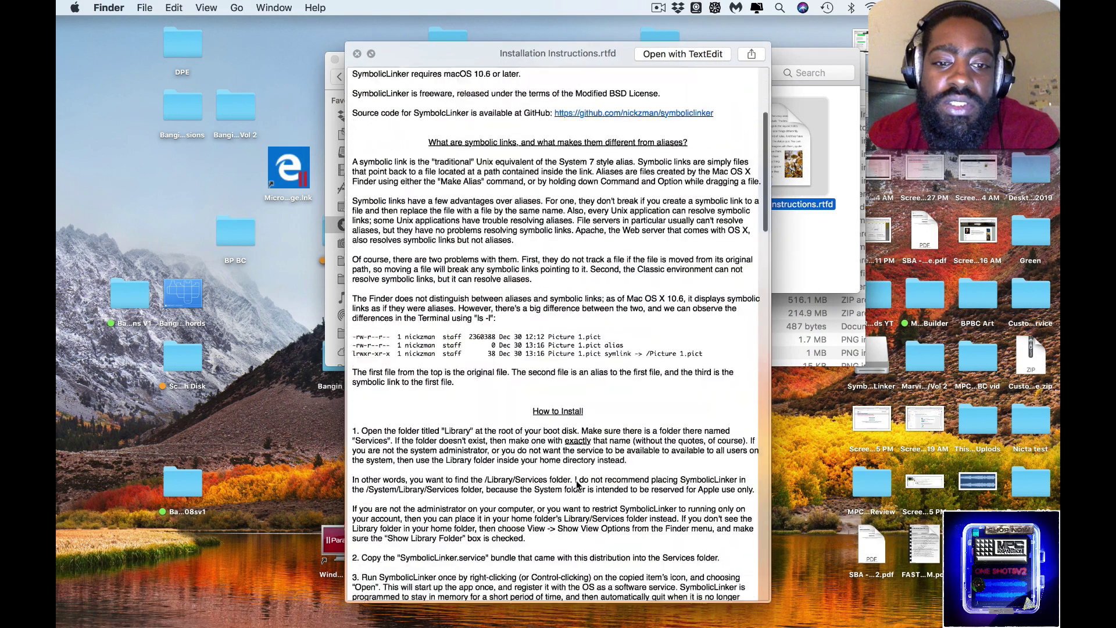
pyautogui.scroll(-5, 578, 485)
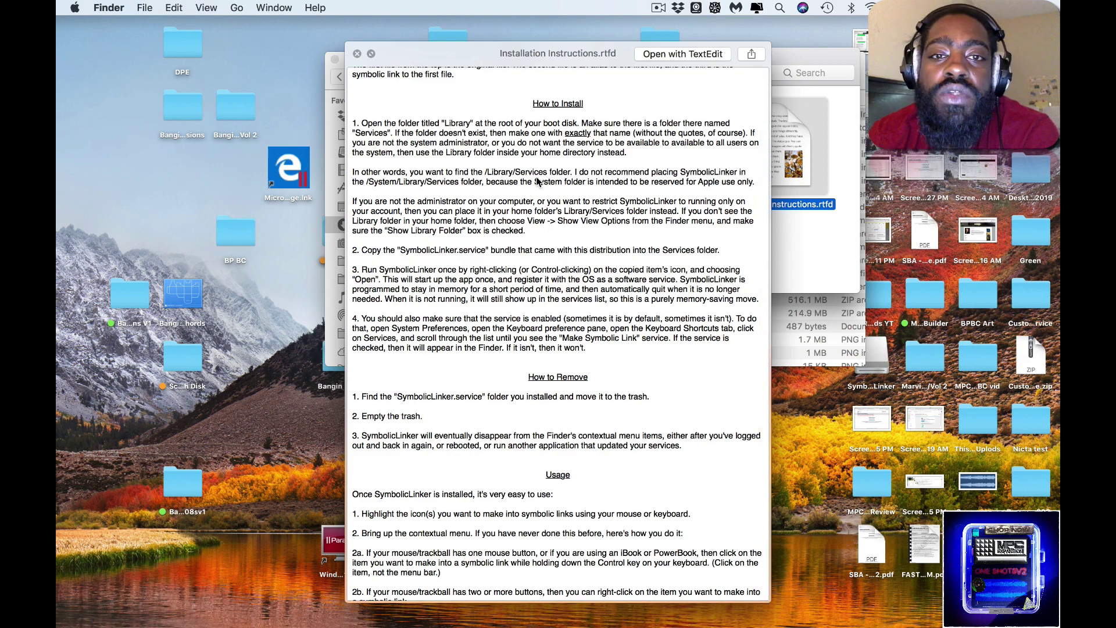
pyautogui.press('space')
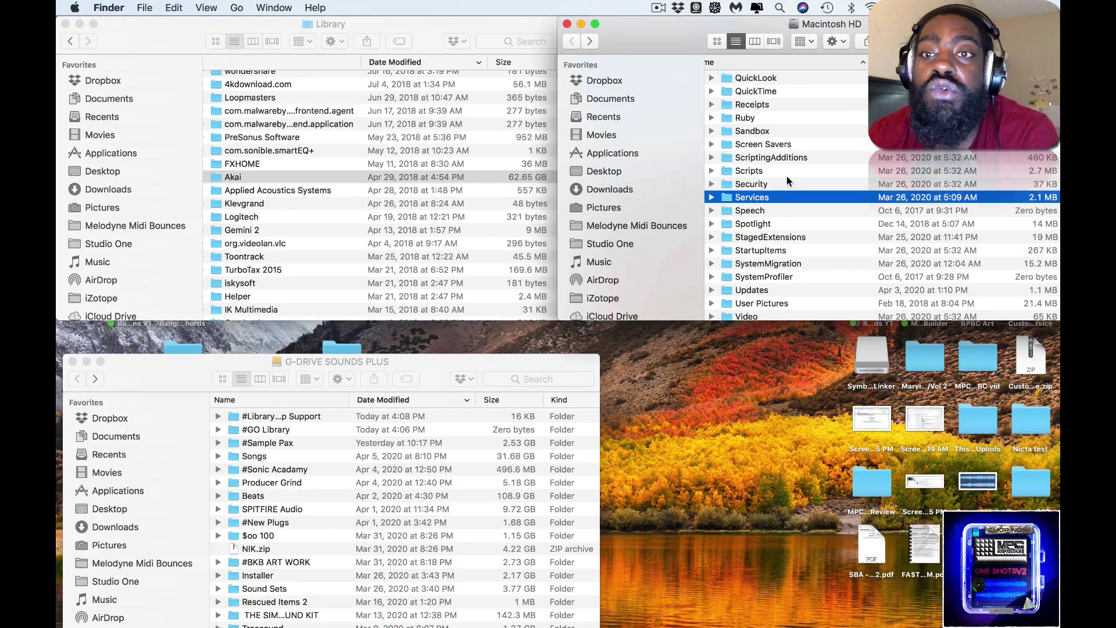
# - Maximise Macintosh HD and paste SymbolicLinker.service.app into Library/Services, confirming it landed
pyautogui.scroll(3, 787, 175)
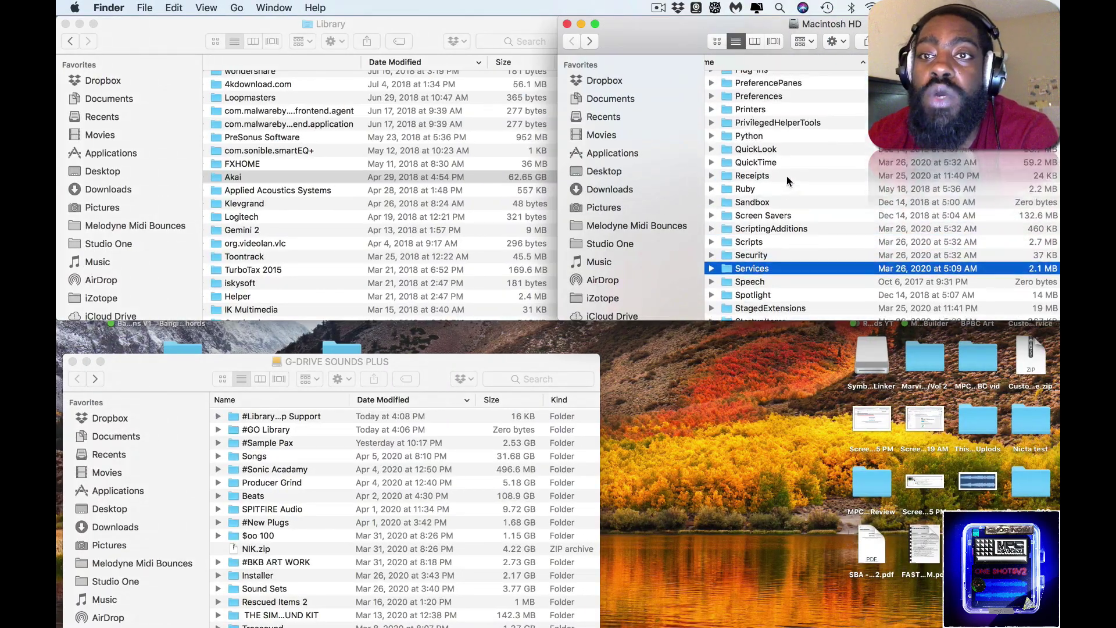
pyautogui.doubleClick(811, 28)
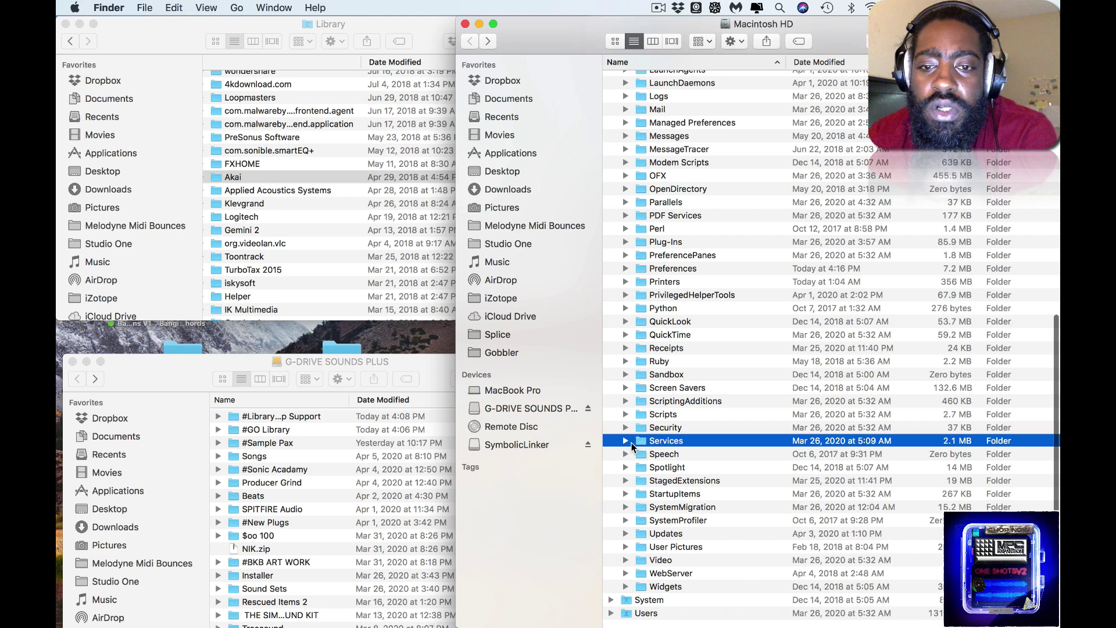
pyautogui.click(626, 442)
pyautogui.click(625, 443)
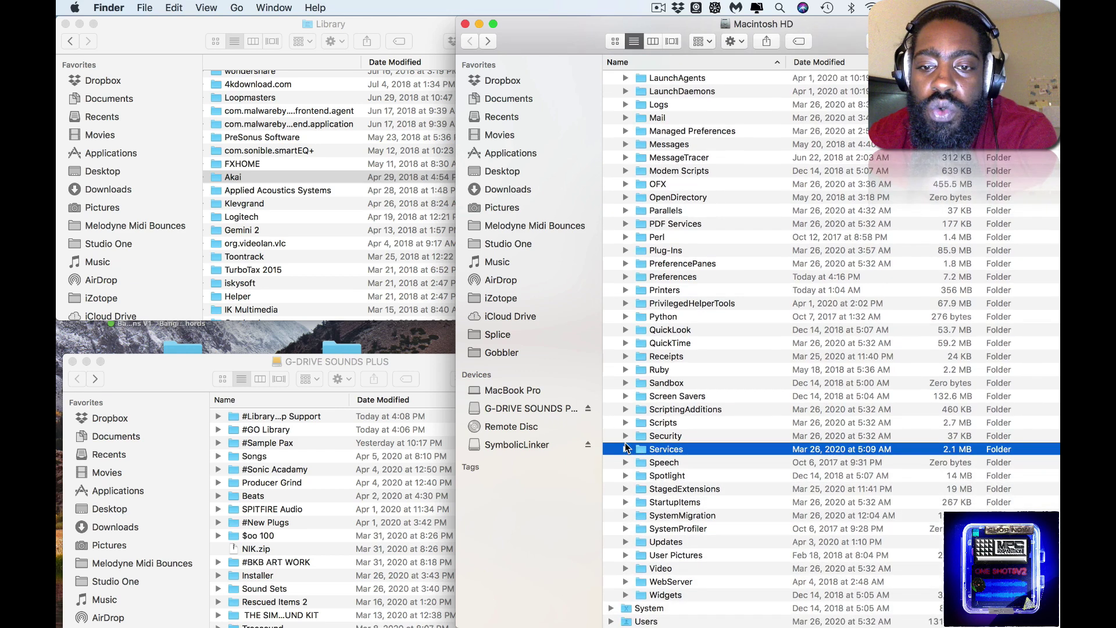
pyautogui.rightClick(639, 453)
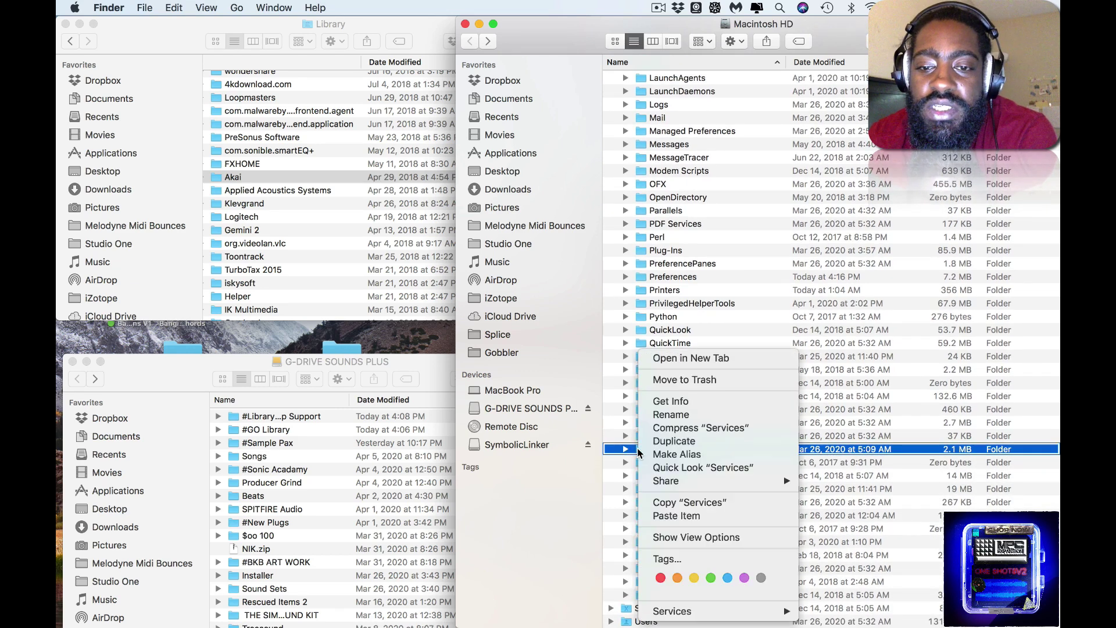
pyautogui.click(655, 515)
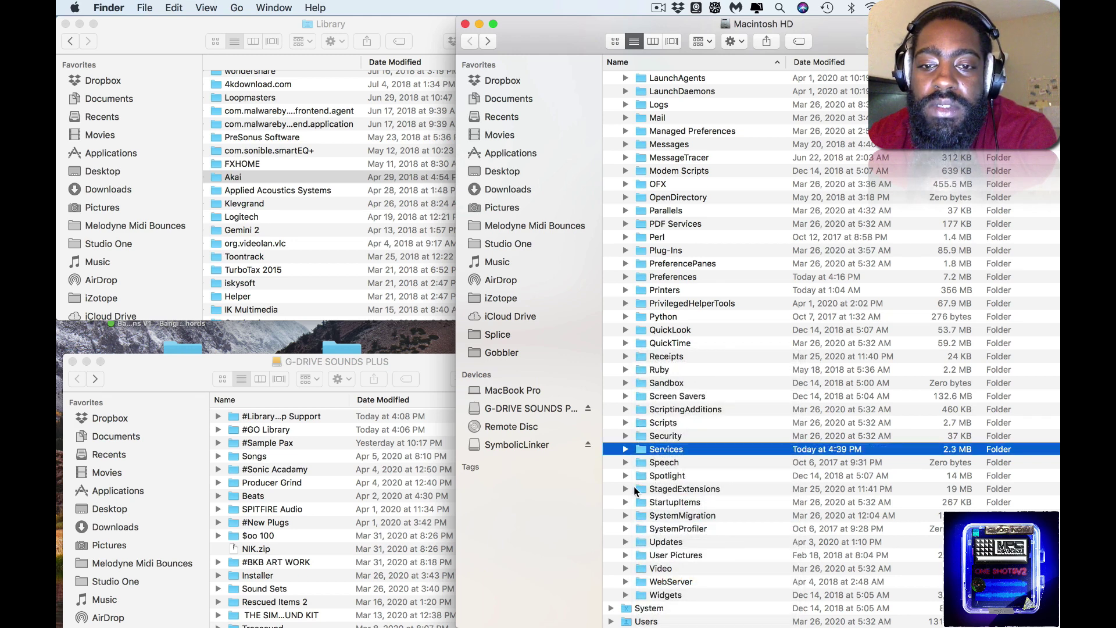
pyautogui.click(626, 448)
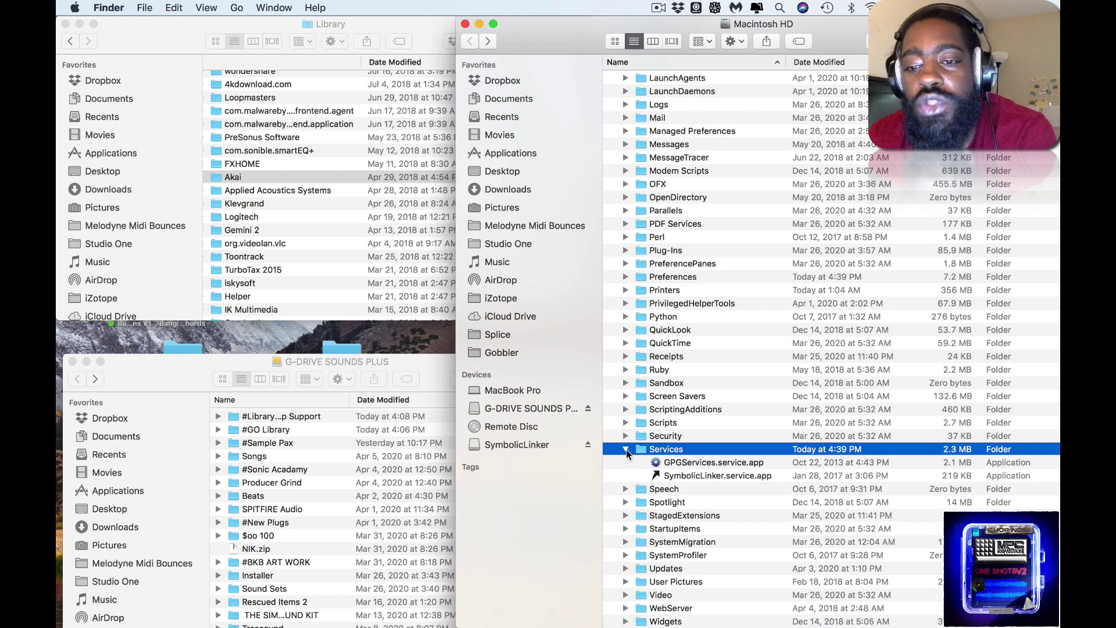
pyautogui.click(625, 449)
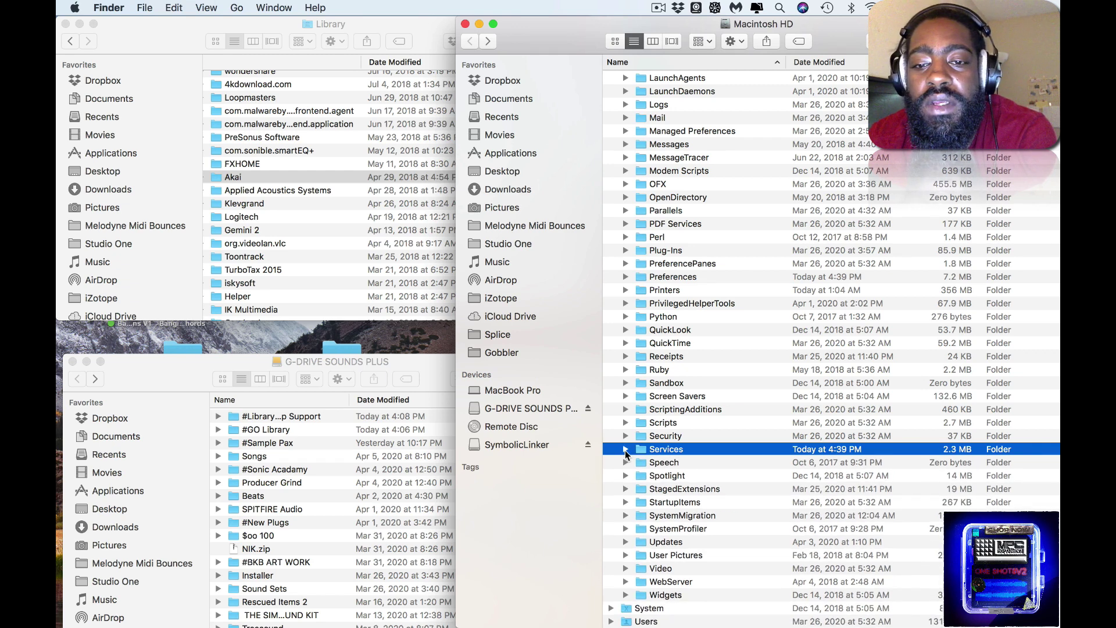
# - Run Services > Make Symbolic Link on the Services folder
pyautogui.rightClick(653, 450)
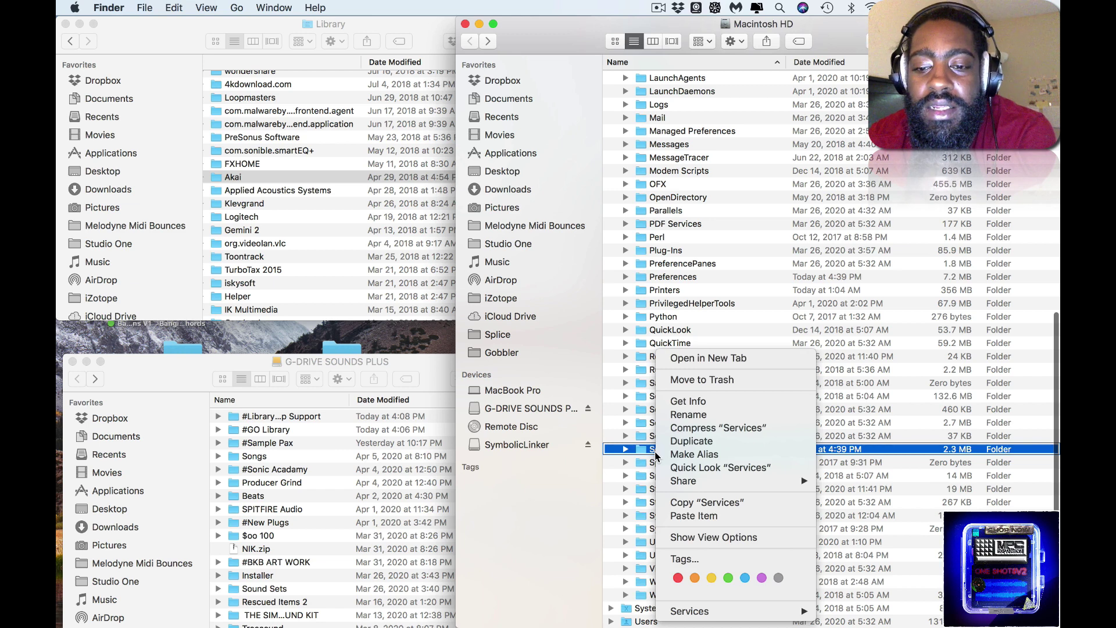
pyautogui.moveTo(700, 613)
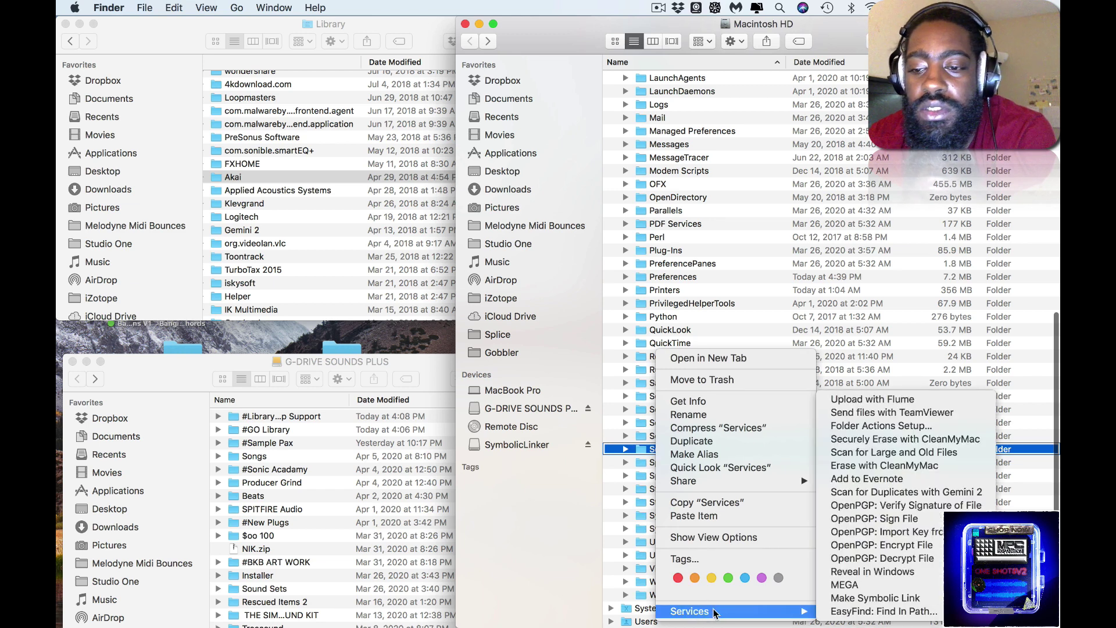
pyautogui.click(856, 599)
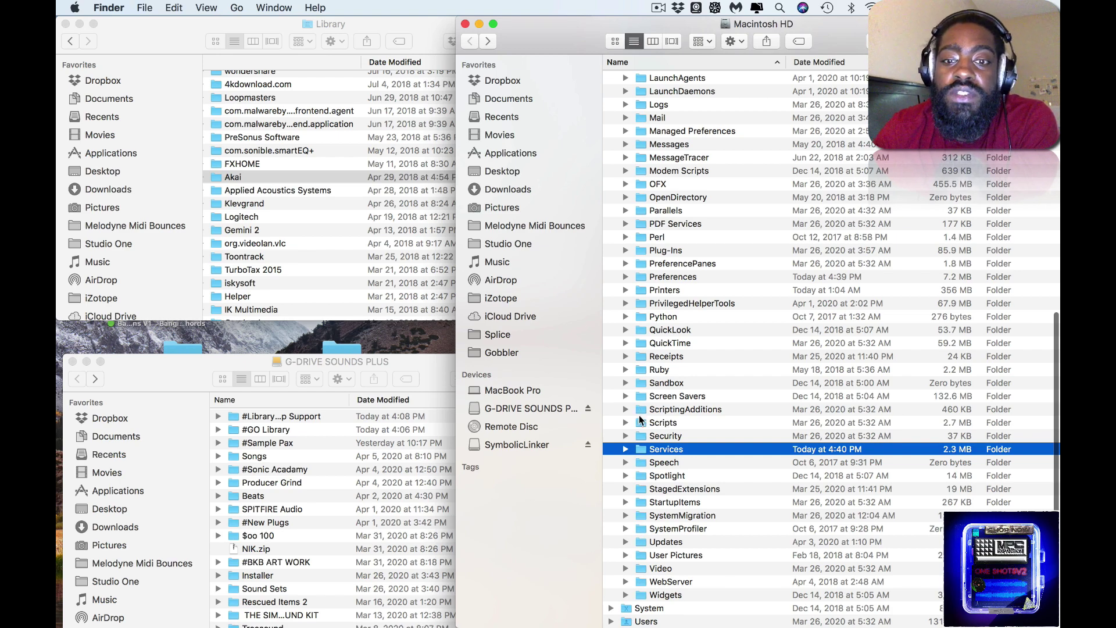
# - Check the apps inside Library/Services, then snap Macintosh HD to the top-right quarter with Ctrl+Alt+I
pyautogui.scroll(15, 639, 438)
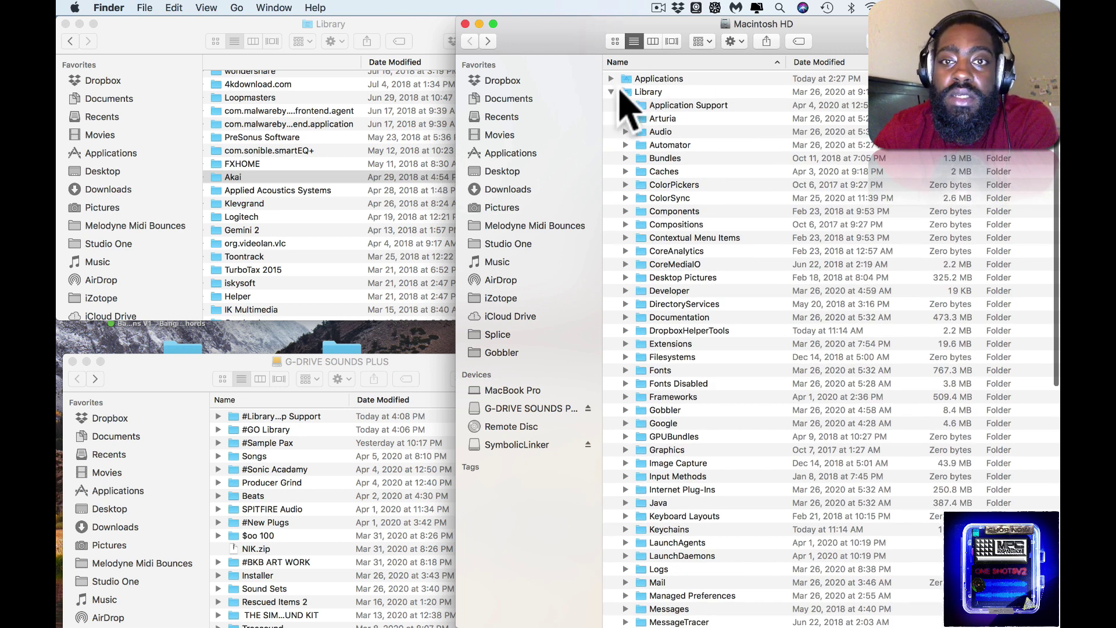
pyautogui.click(623, 91)
pyautogui.scroll(-15, 627, 99)
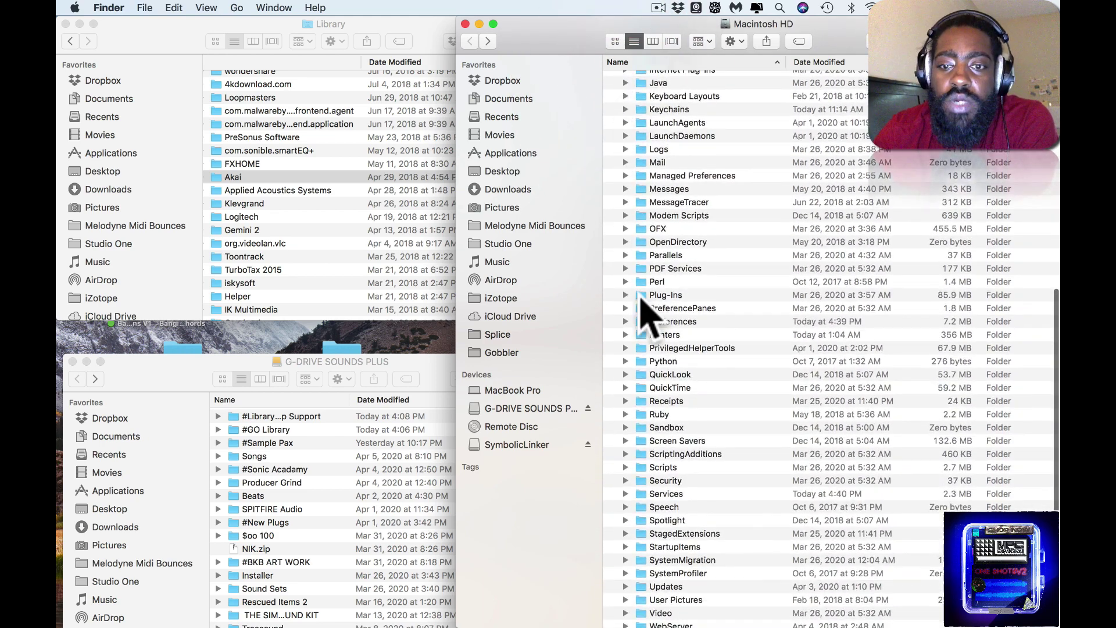
pyautogui.scroll(-3, 639, 453)
pyautogui.click(638, 451)
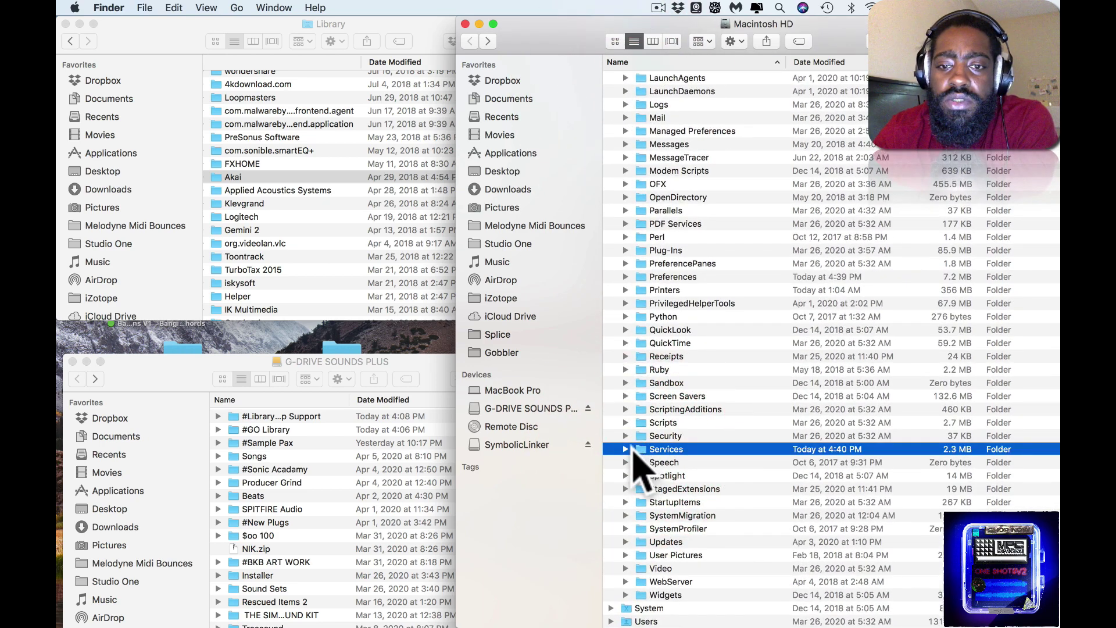
pyautogui.click(628, 450)
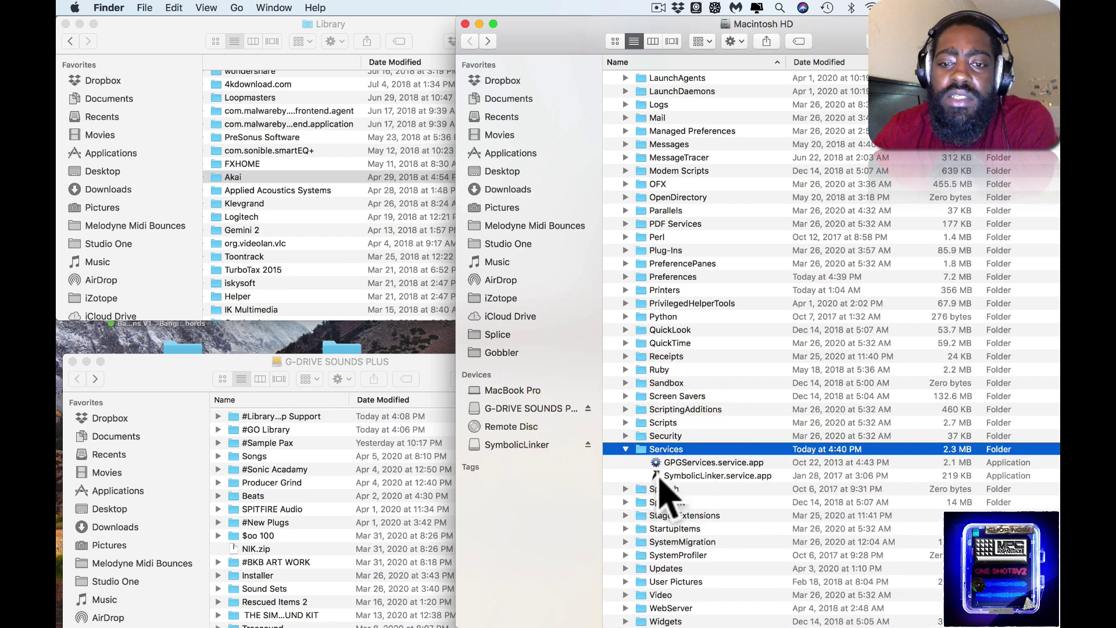
pyautogui.click(626, 449)
pyautogui.scroll(15, 622, 336)
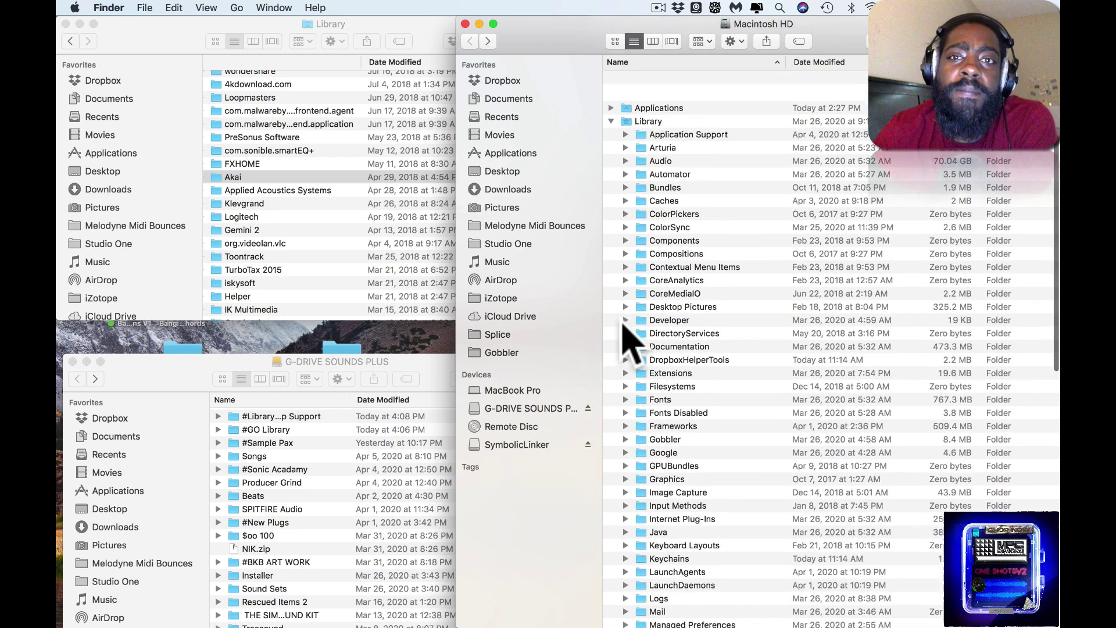
pyautogui.hotkey('ctrl', 'alt', 'i')
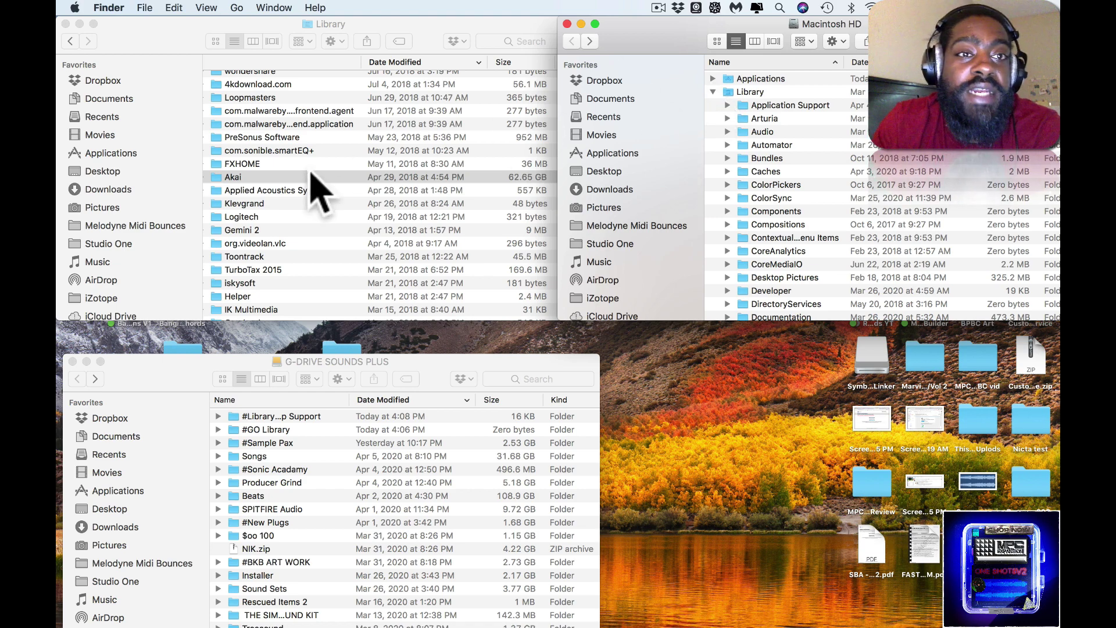
pyautogui.click(307, 26)
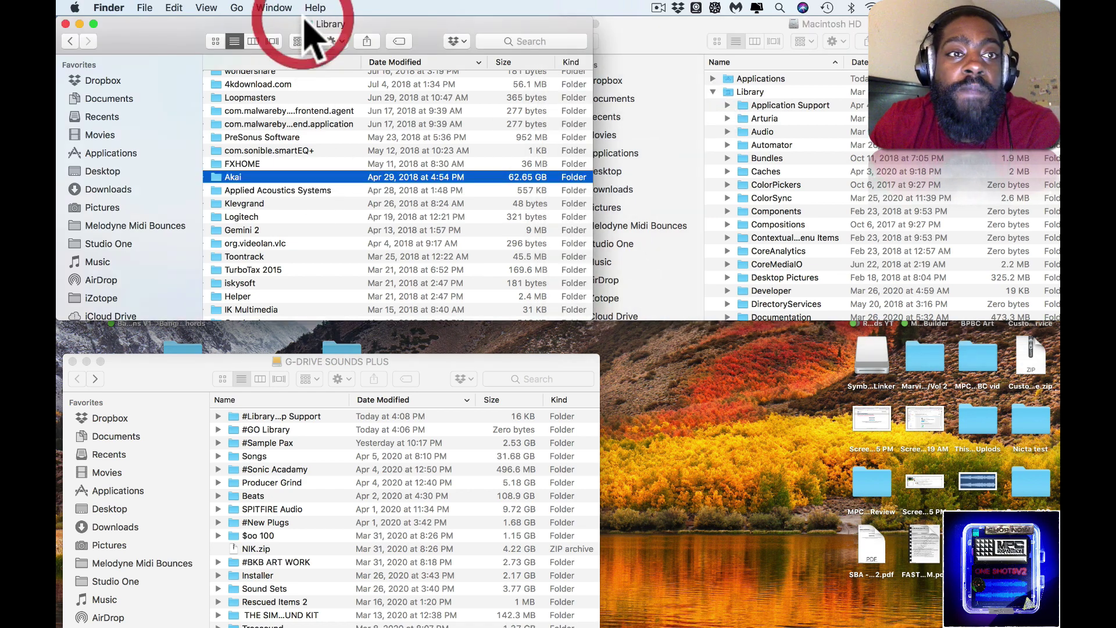
pyautogui.click(241, 10)
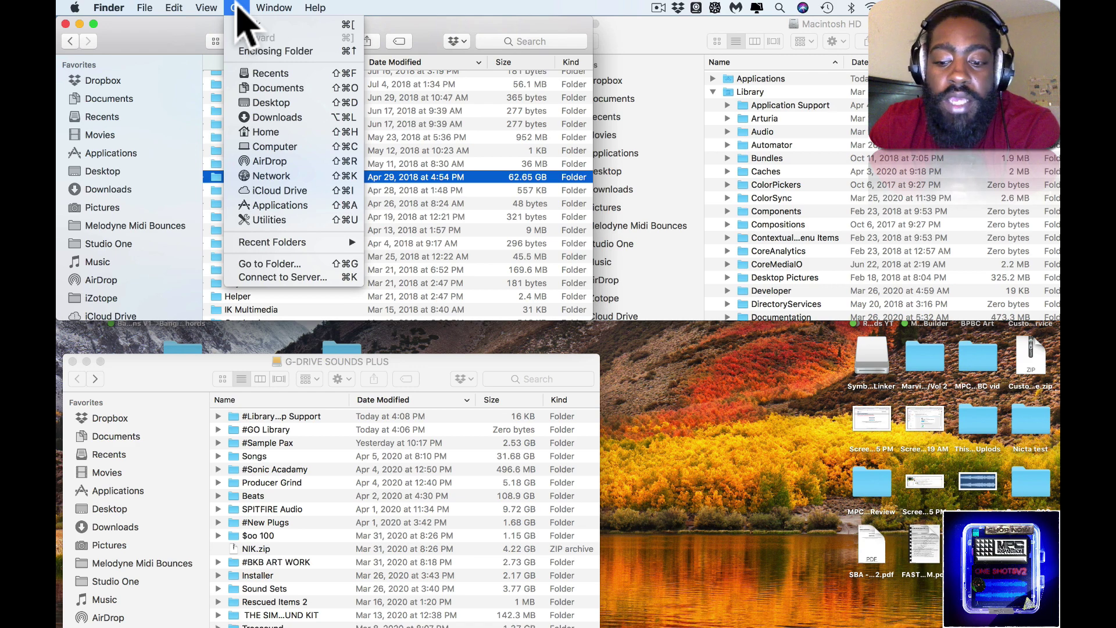
pyautogui.press('alt')
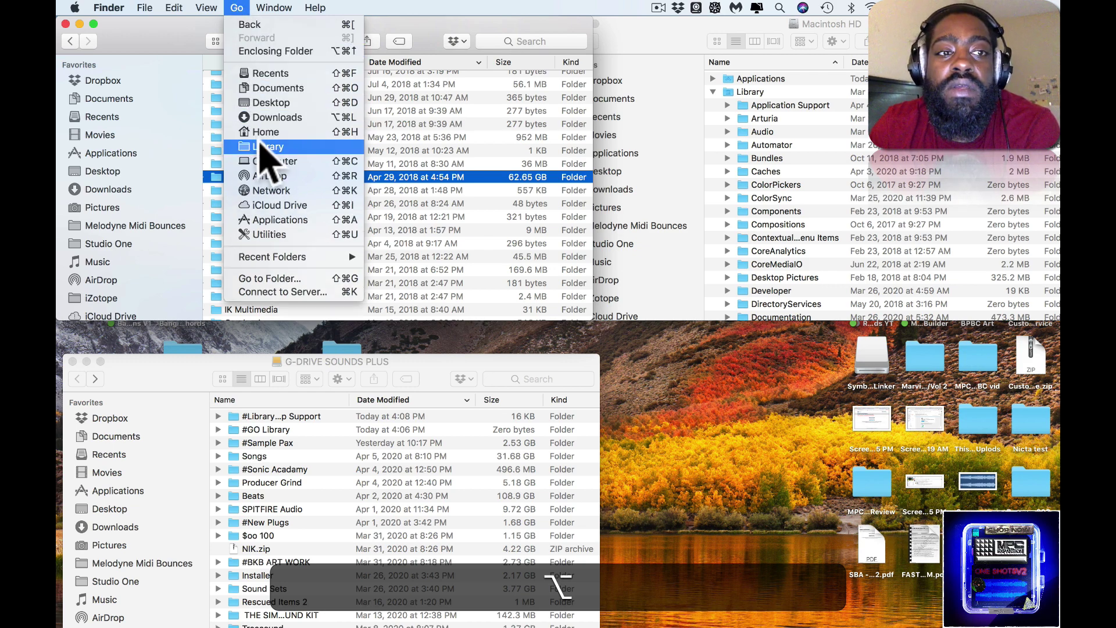
# - Scroll the user Library list to the Akai folder and select it
pyautogui.click(411, 37)
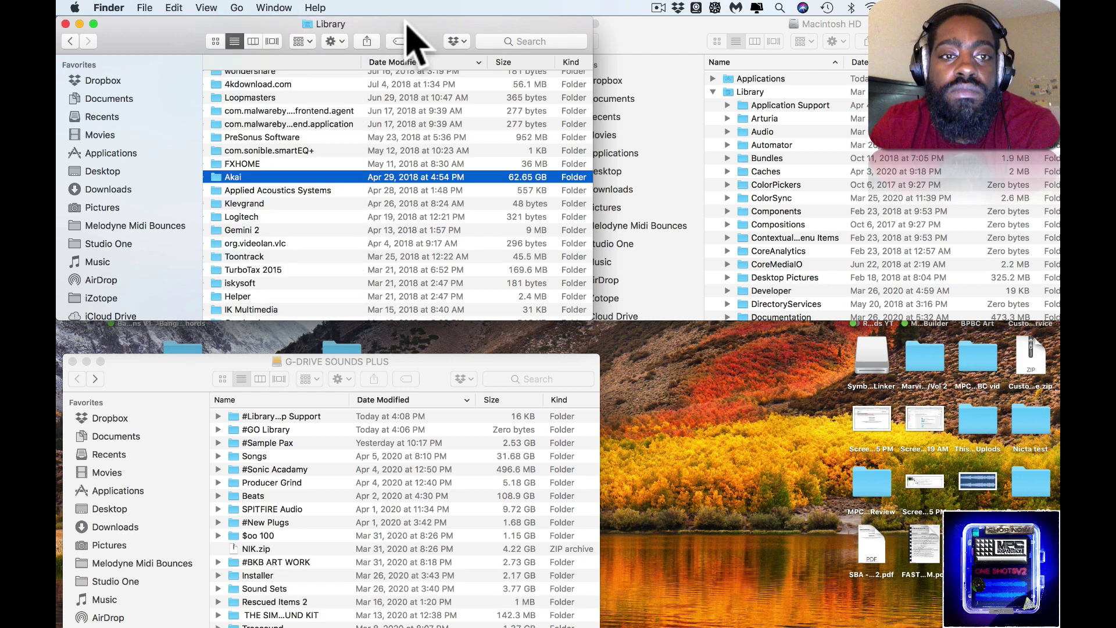
pyautogui.scroll(2, 316, 236)
pyautogui.hscroll(-2, 314, 216)
pyautogui.scroll(4, 314, 218)
pyautogui.scroll(15, 319, 232)
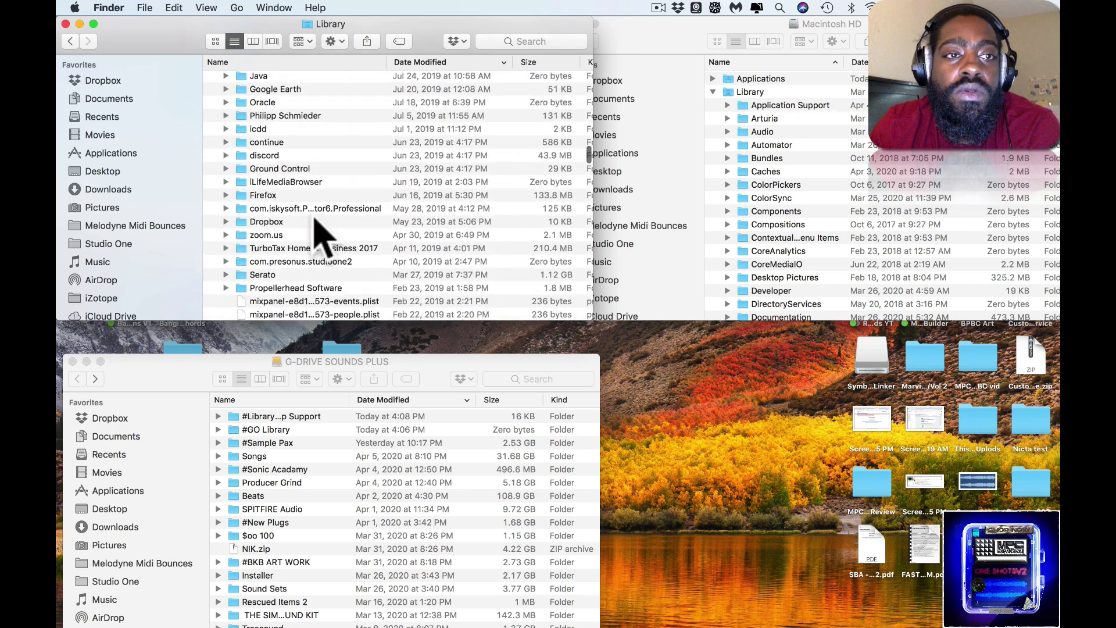
pyautogui.scroll(10, 319, 233)
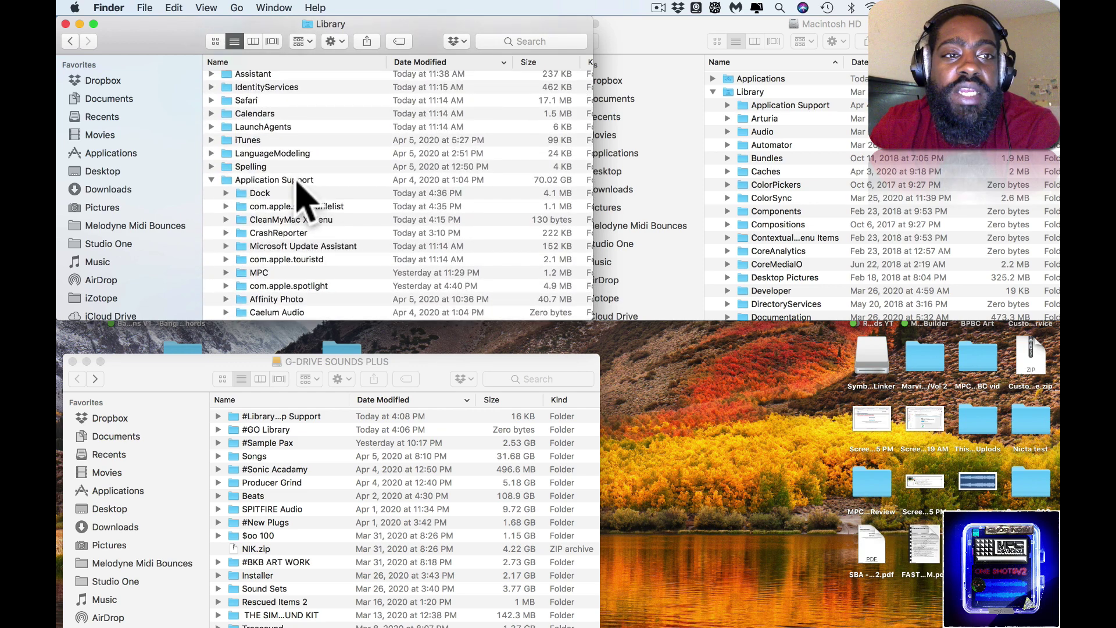
pyautogui.scroll(-15, 301, 197)
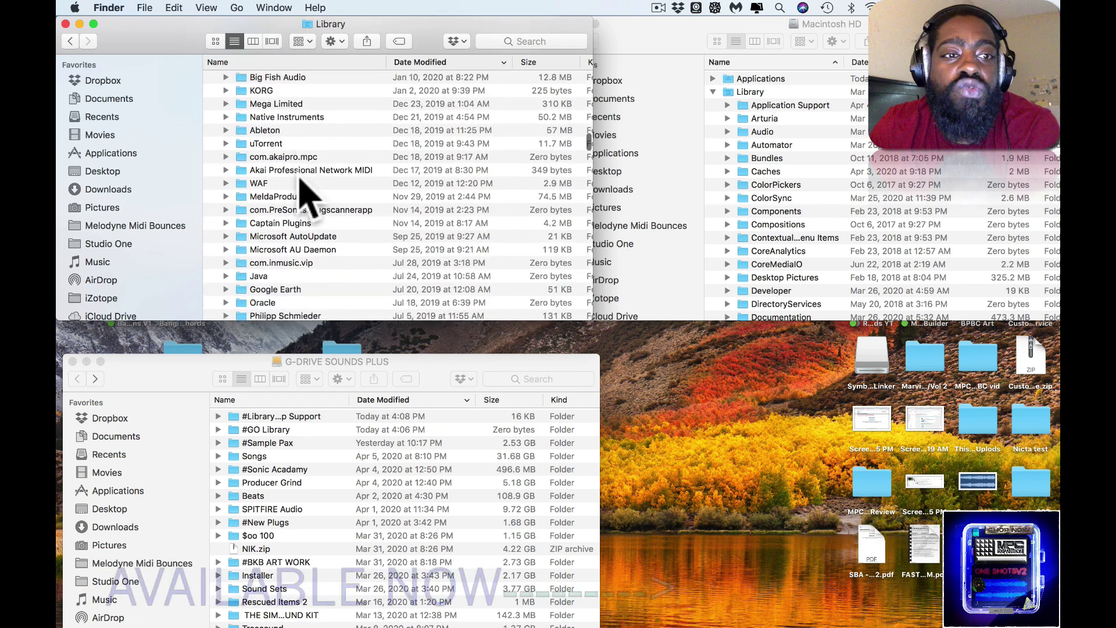
pyautogui.scroll(-15, 300, 196)
pyautogui.click(243, 182)
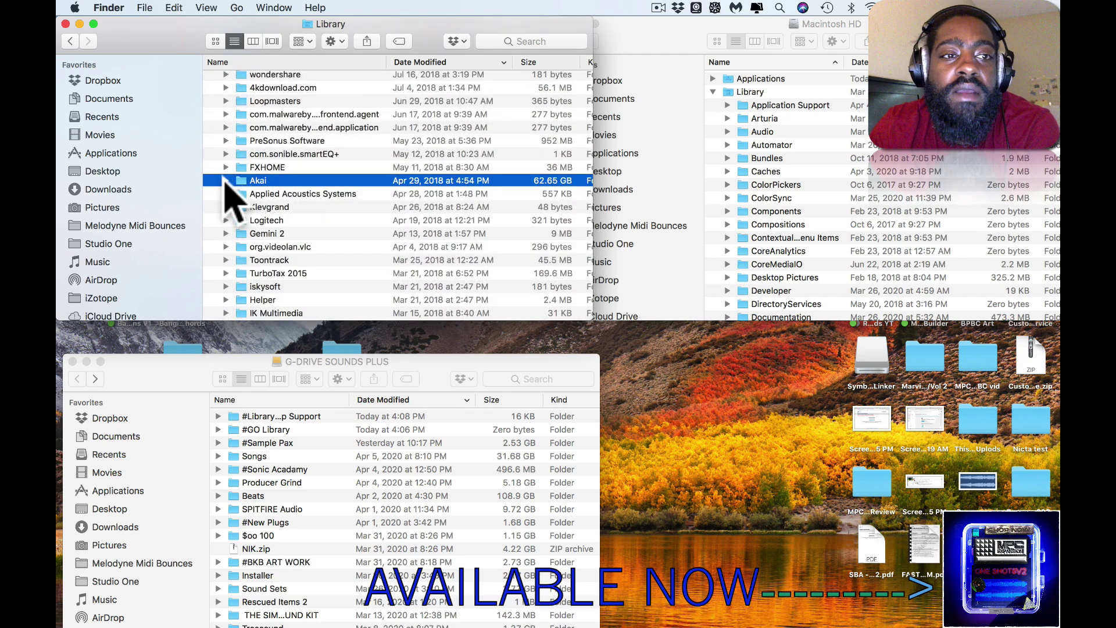
# - Expand Akai and MPC to inspect them, collapse Akai, and bring Macintosh HD forward
pyautogui.click(226, 181)
pyautogui.click(240, 194)
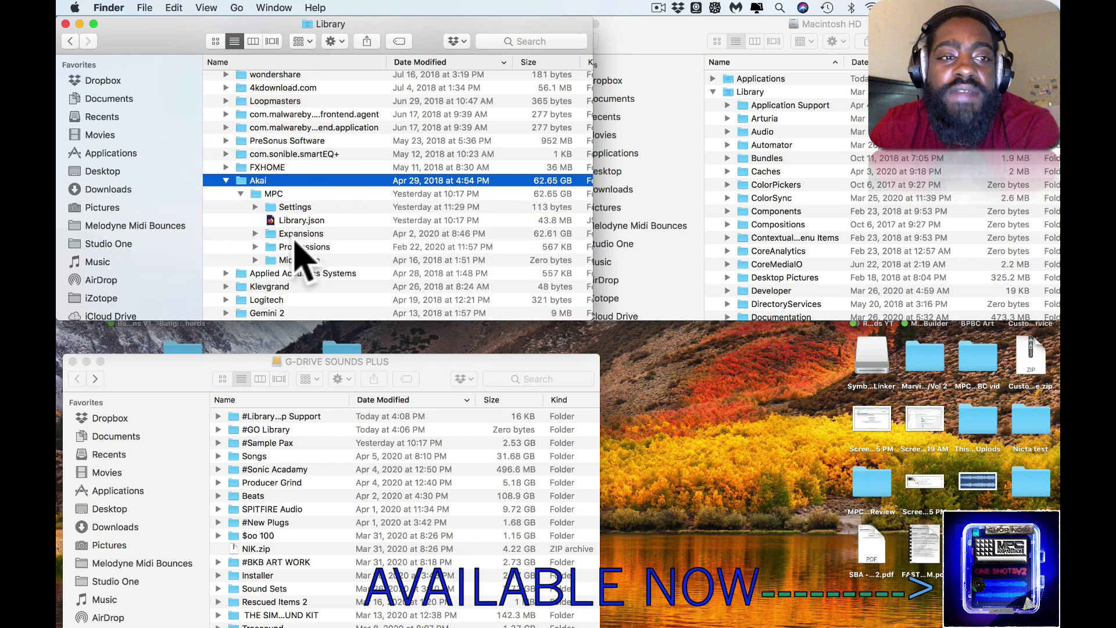
pyautogui.click(226, 181)
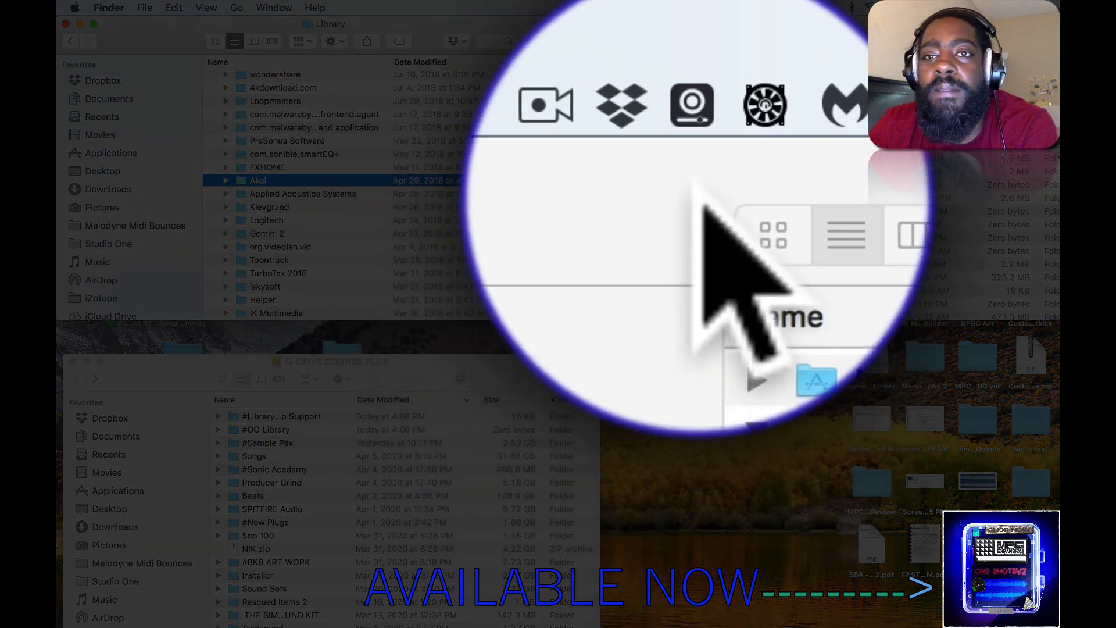
pyautogui.click(698, 32)
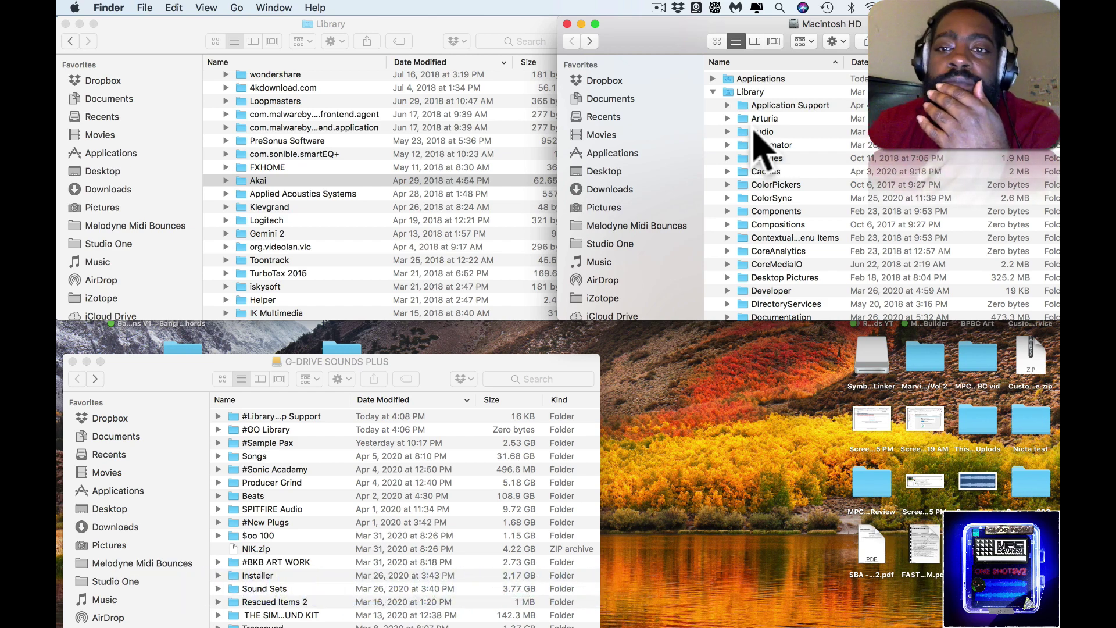
# - Expand Library > Application Support > Akai > MPC in the Macintosh HD window
pyautogui.click(727, 106)
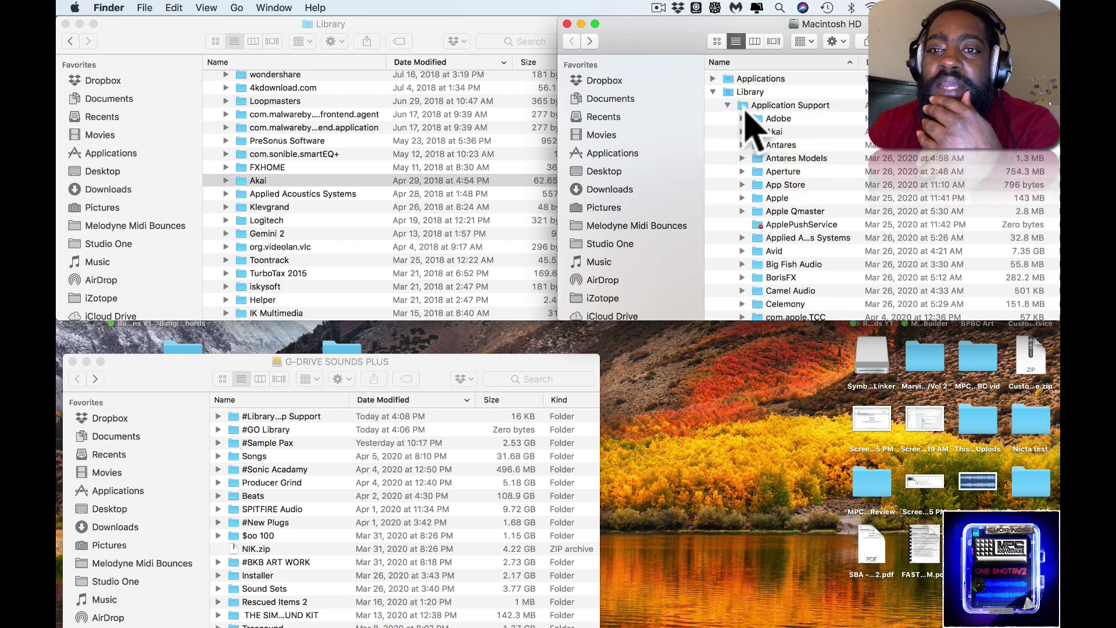
pyautogui.click(742, 132)
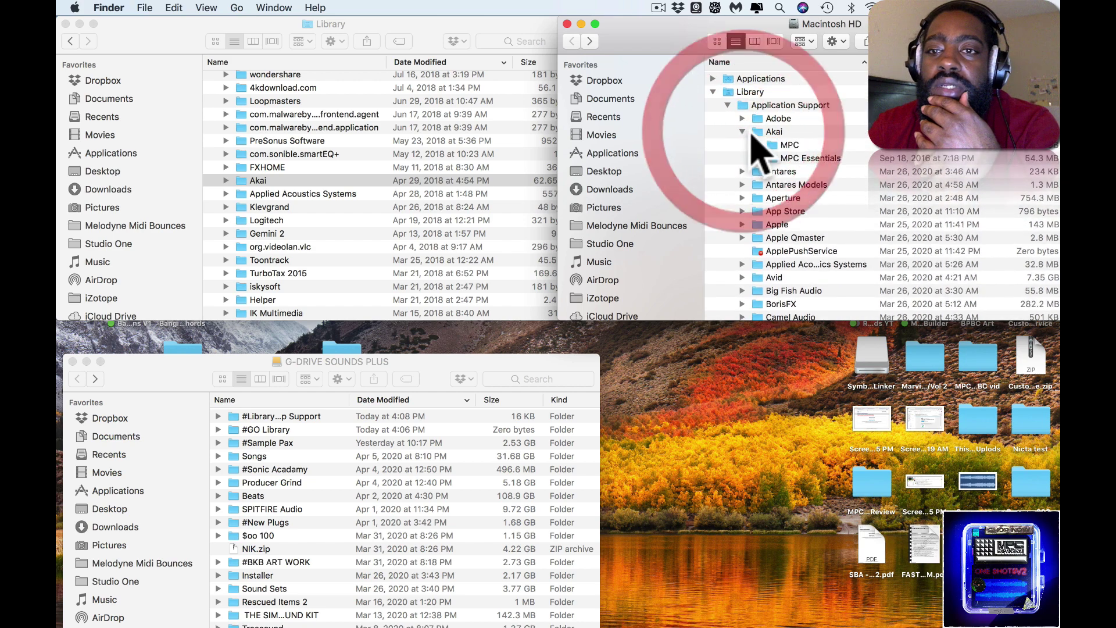
pyautogui.click(754, 147)
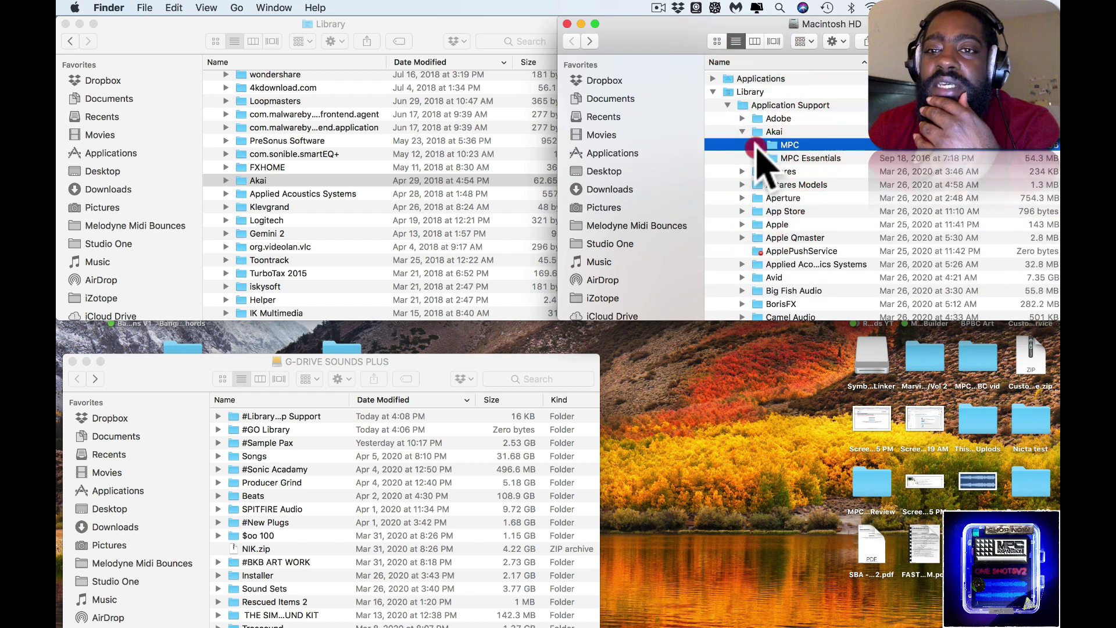
pyautogui.click(757, 144)
pyautogui.scroll(-3, 779, 198)
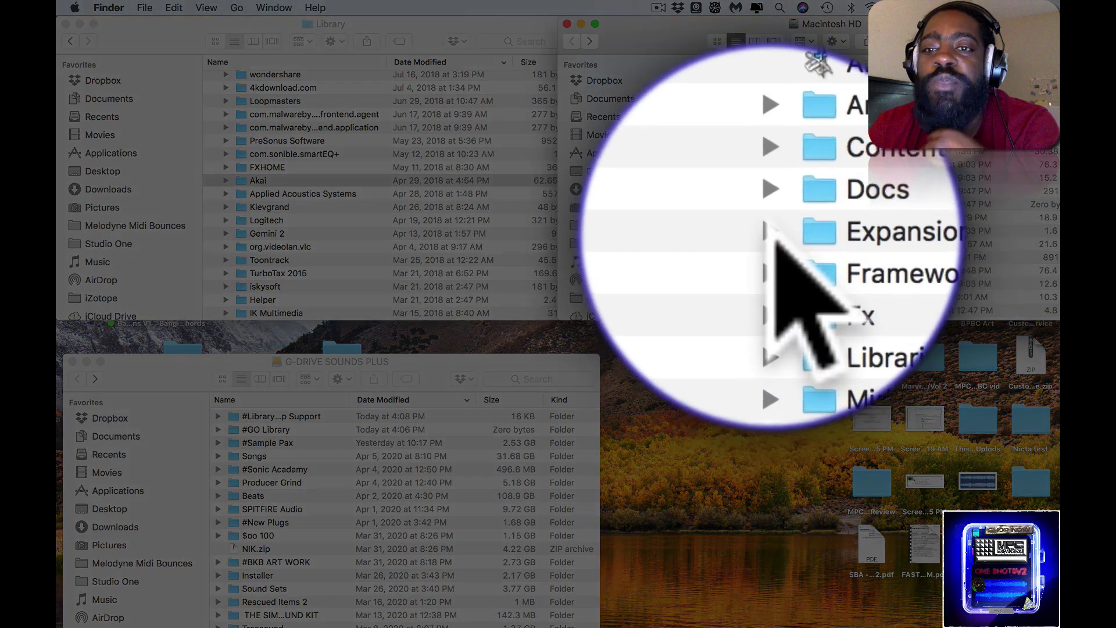
# - Open the Expansions folder, Quick Look its first image, then collapse Expansions
pyautogui.click(771, 178)
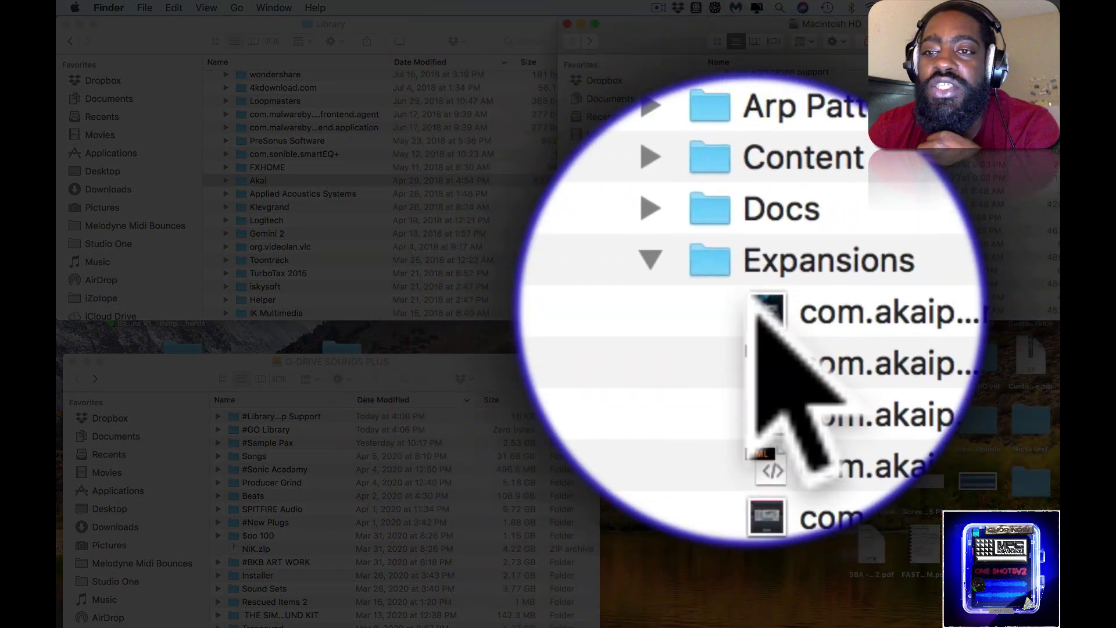
pyautogui.click(798, 191)
pyautogui.press('space')
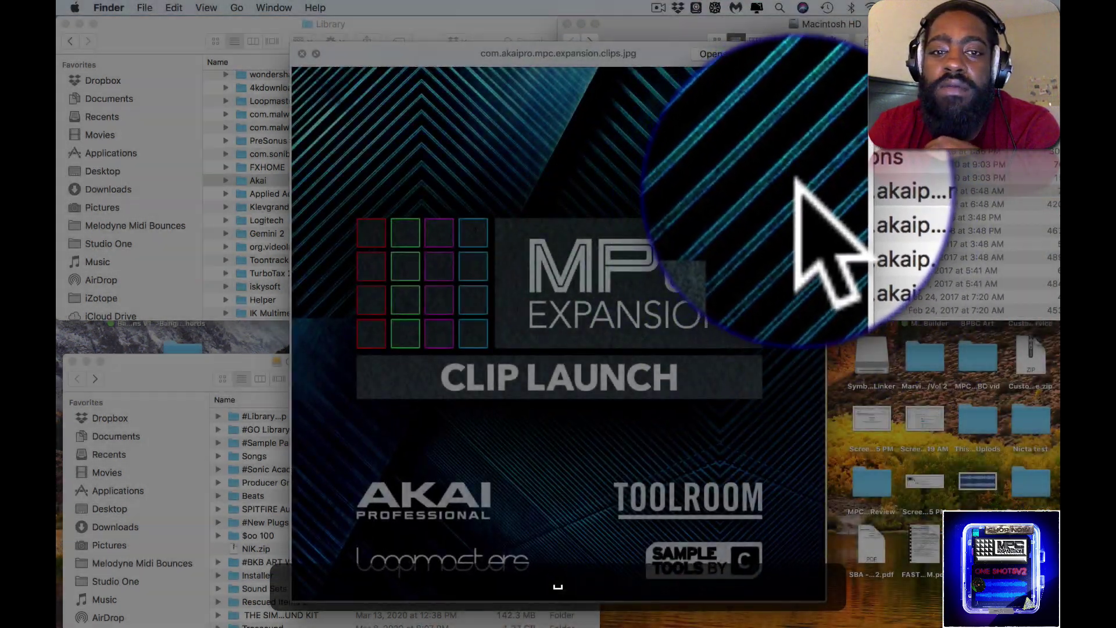
pyautogui.press('space')
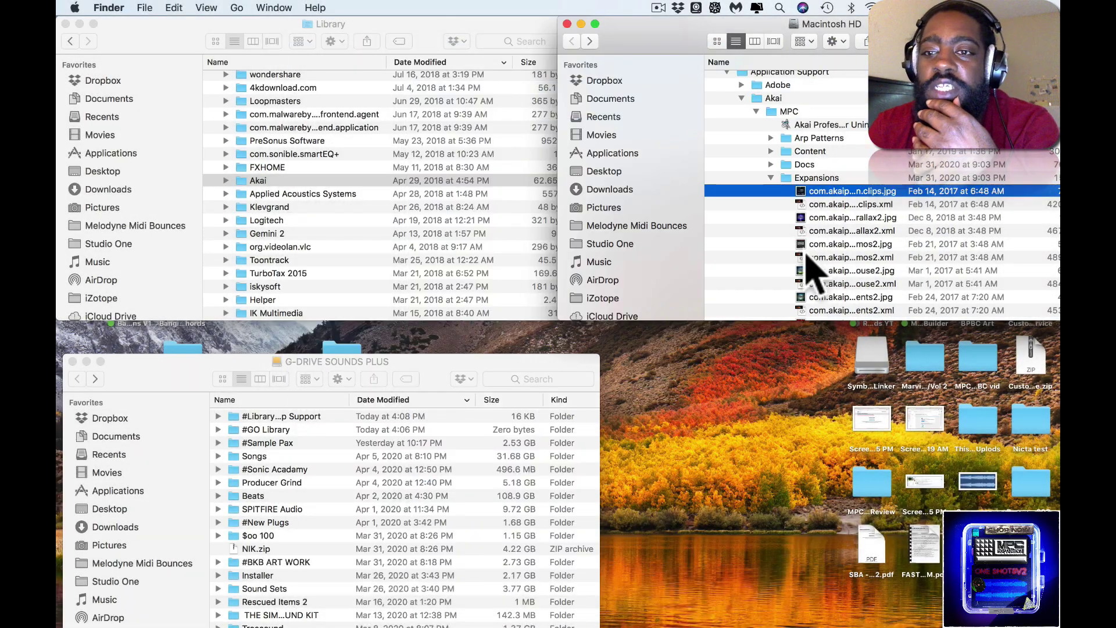
pyautogui.scroll(-1, 815, 234)
pyautogui.scroll(-1, 821, 247)
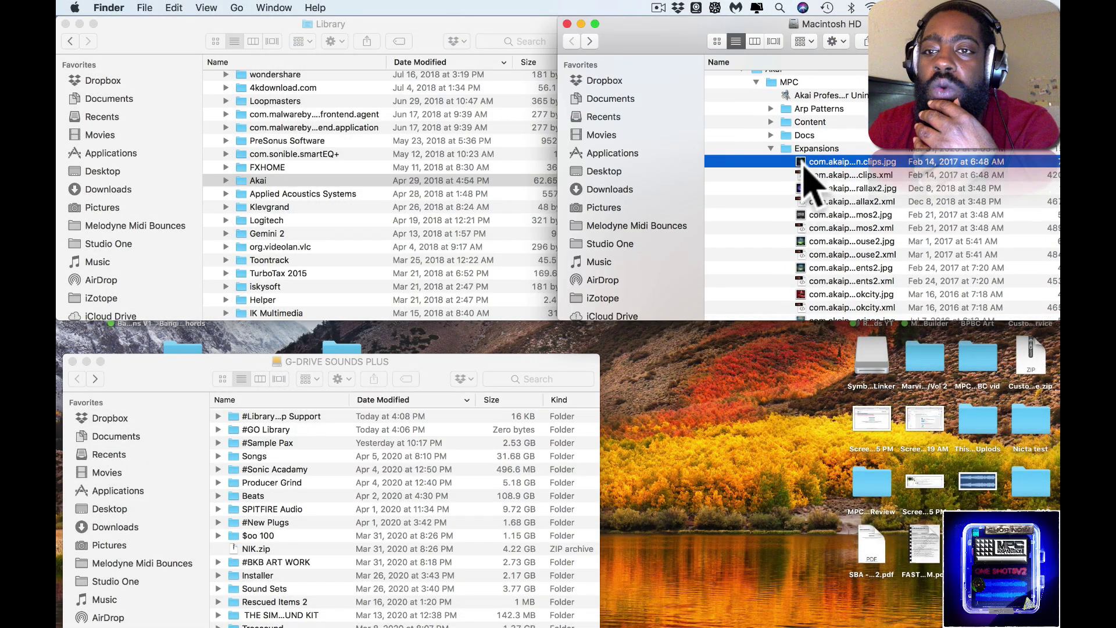
pyautogui.click(771, 149)
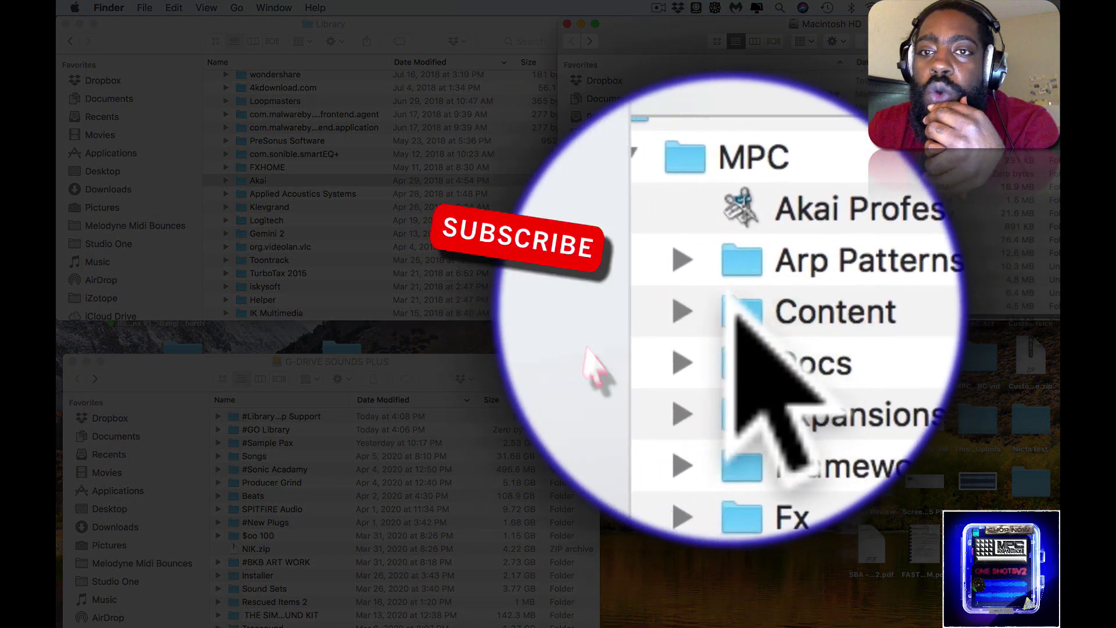
# - Expand the MPC Content folder to inspect it, then collapse it
pyautogui.click(771, 122)
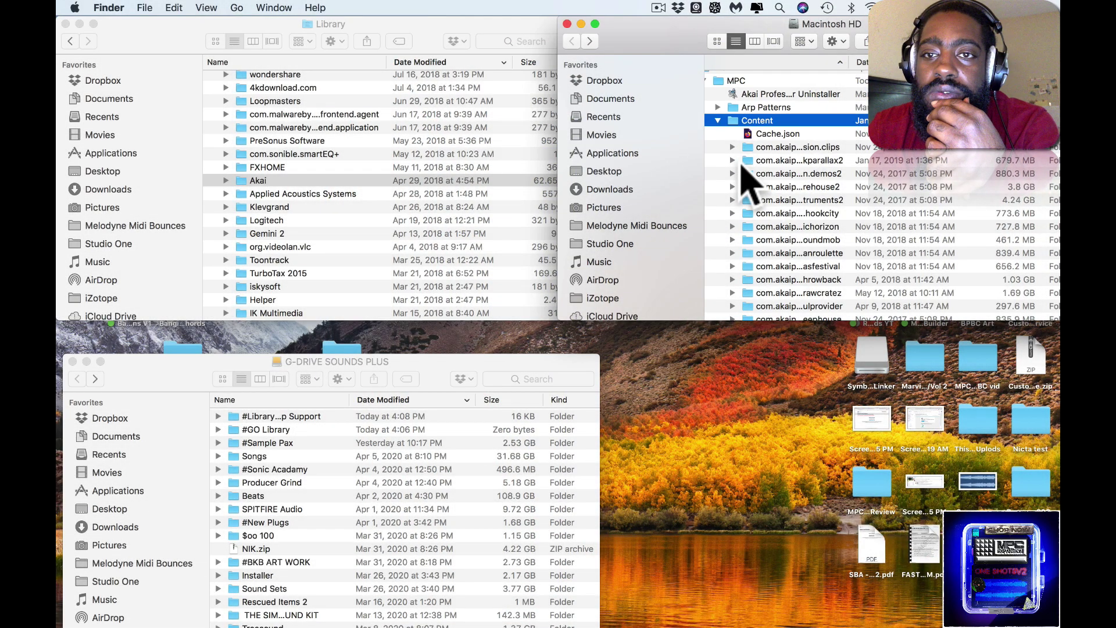
pyautogui.hscroll(-2, 747, 175)
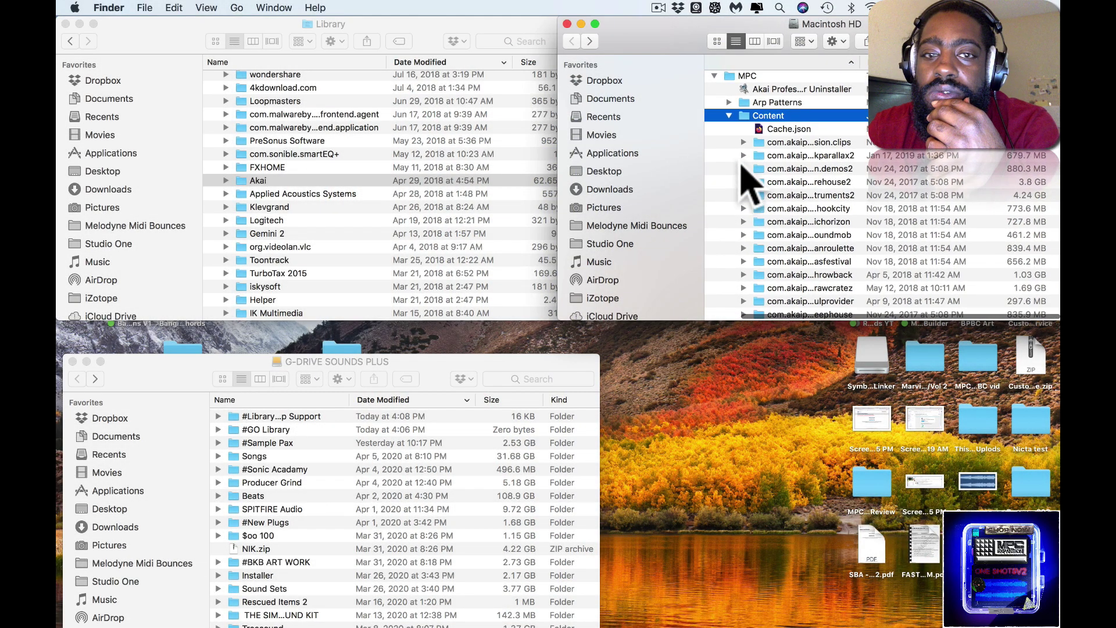
pyautogui.click(728, 117)
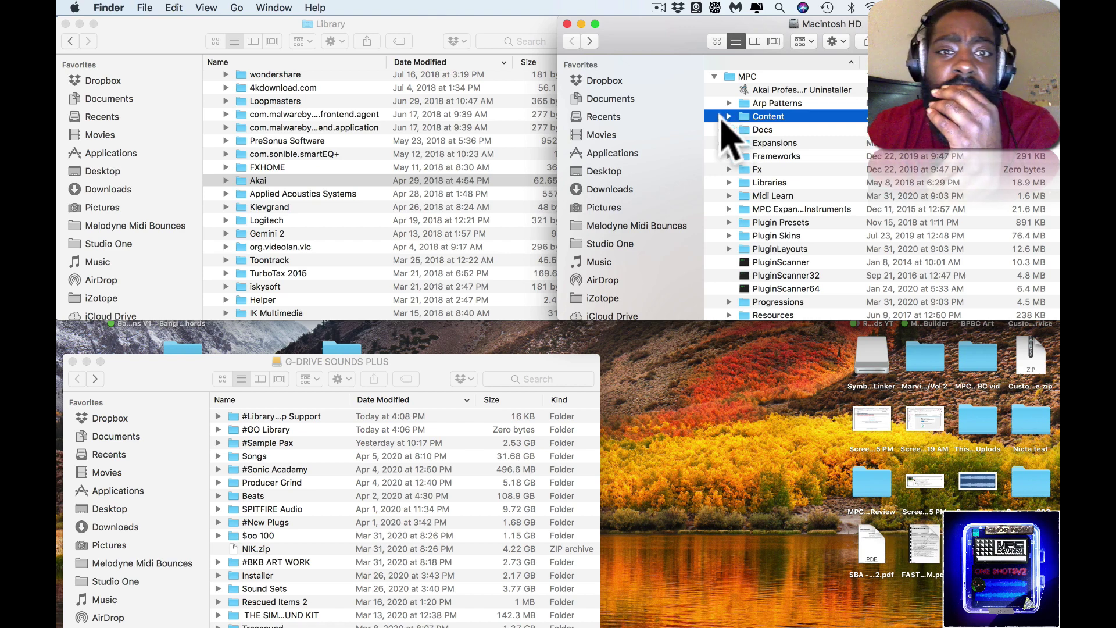
# - Select Akai in the user Library window, expand it, then collapse it
pyautogui.click(445, 181)
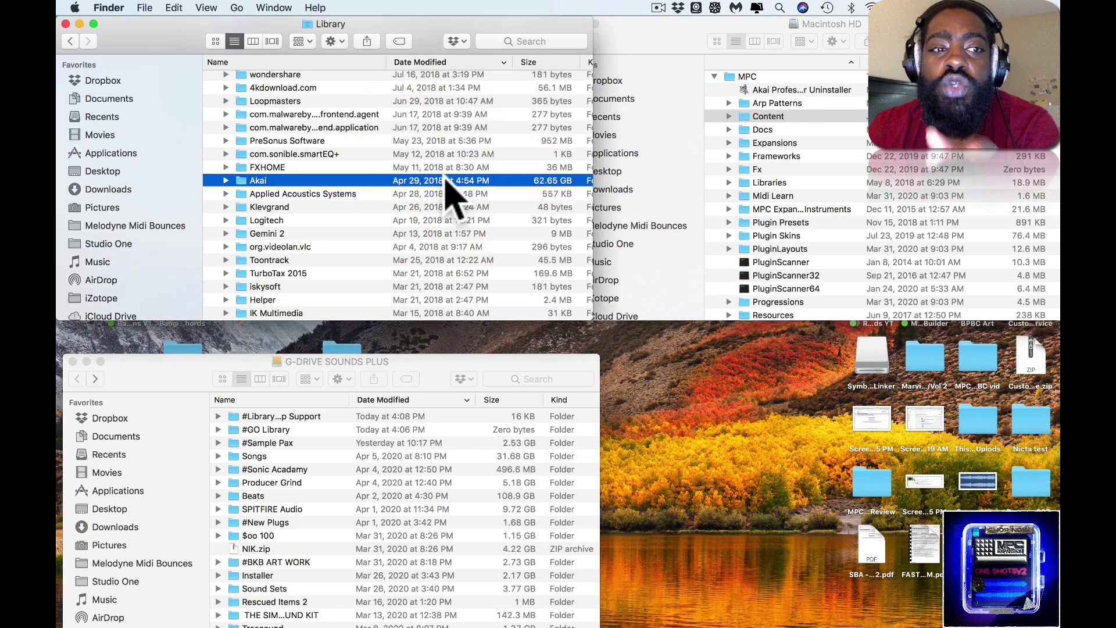
pyautogui.click(226, 181)
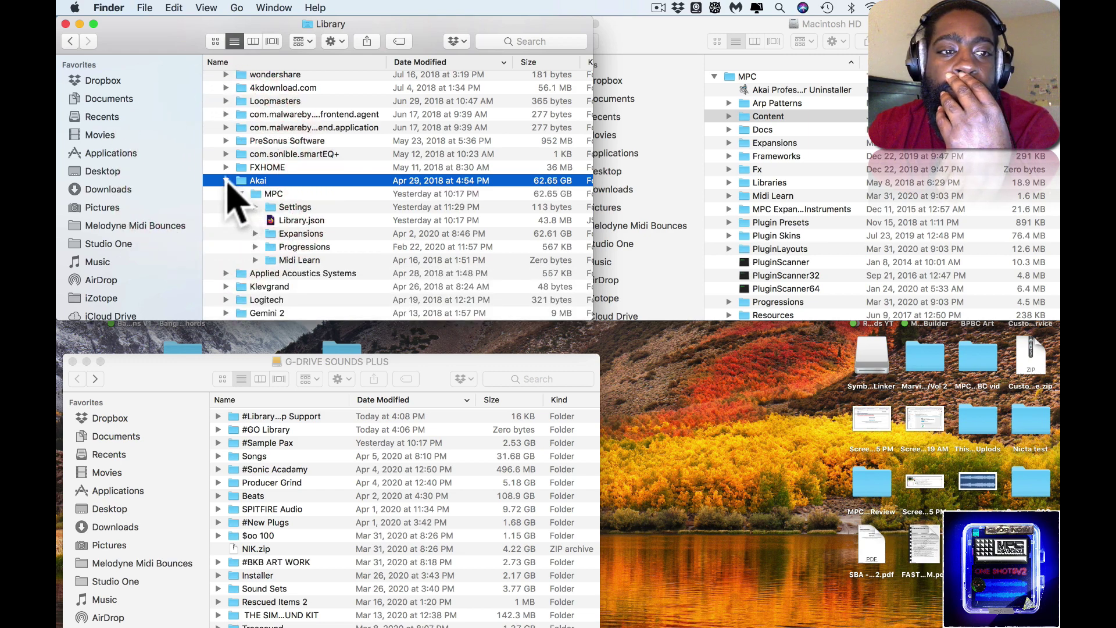
pyautogui.click(226, 181)
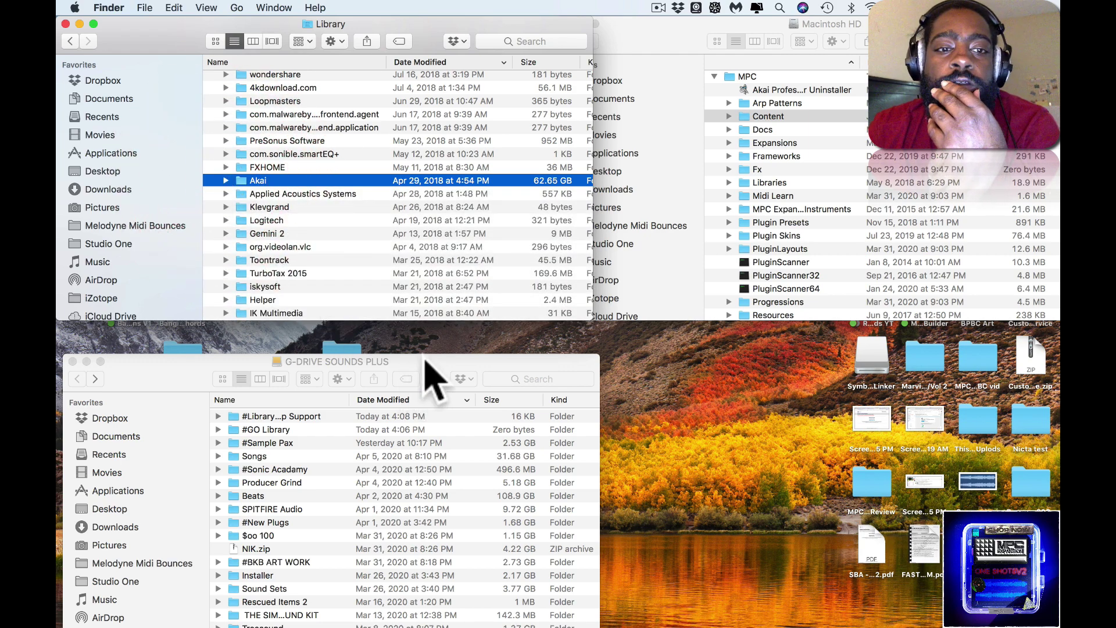
# - Inspect #GO Library and #Library App Support on G-DRIVE SOUNDS PLUS, then expand Library's Akai folder
pyautogui.moveTo(424, 359); pyautogui.dragTo(425, 326)
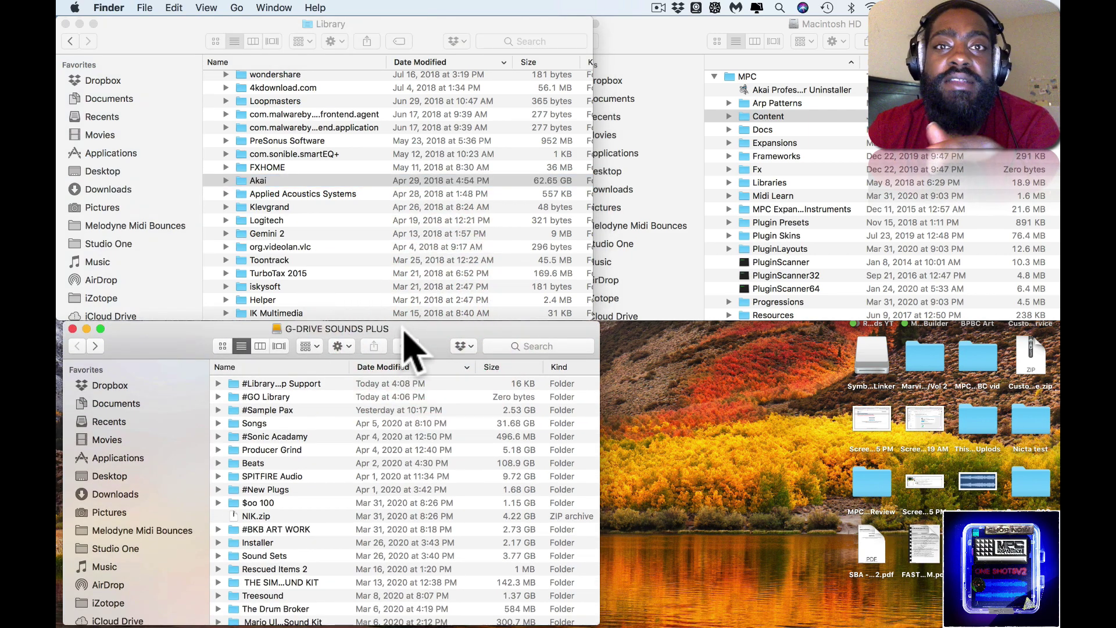
pyautogui.click(215, 398)
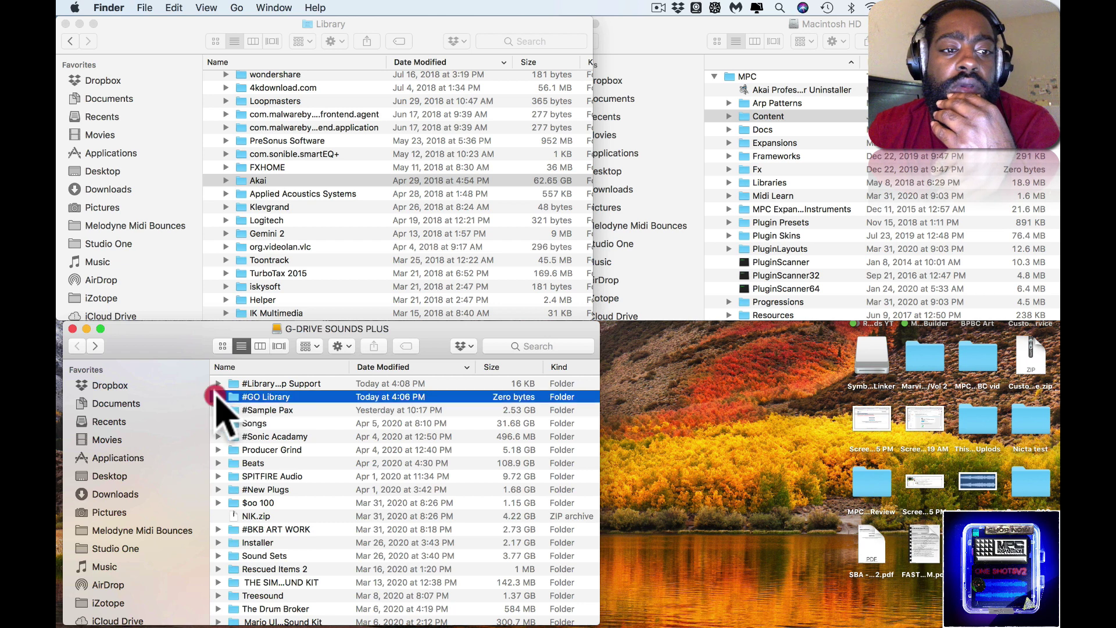
pyautogui.click(216, 397)
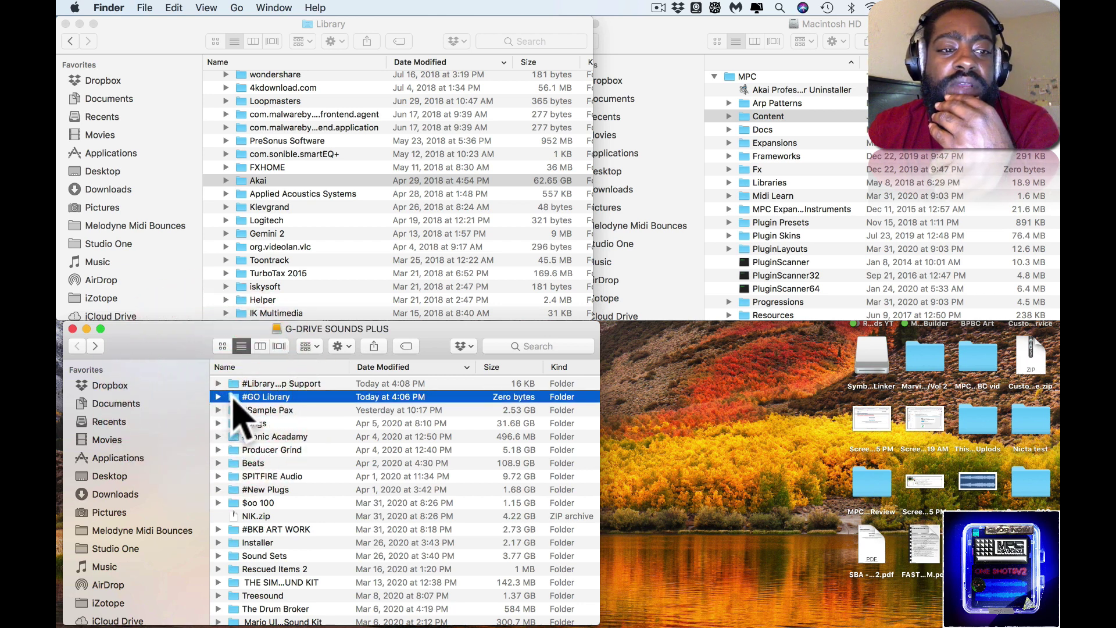
pyautogui.click(217, 397)
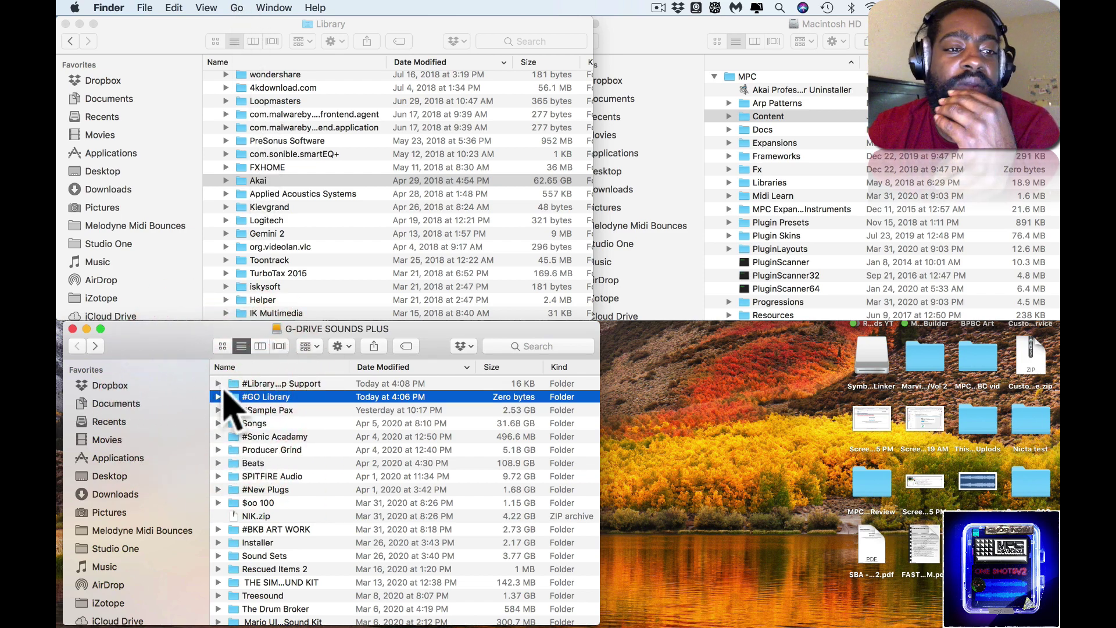
pyautogui.click(218, 383)
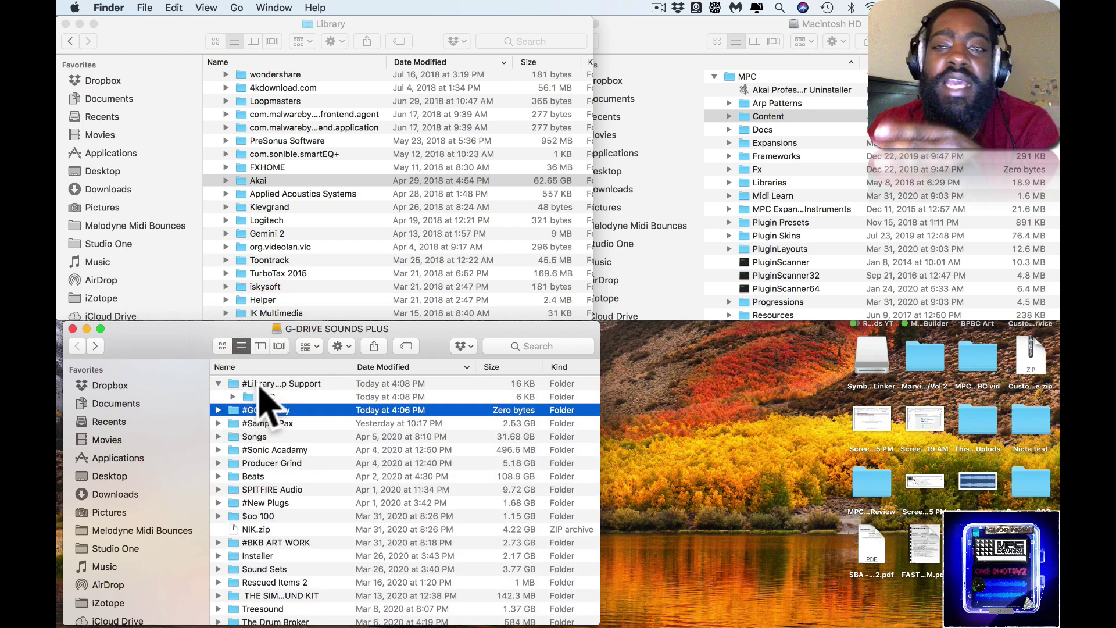
pyautogui.click(233, 396)
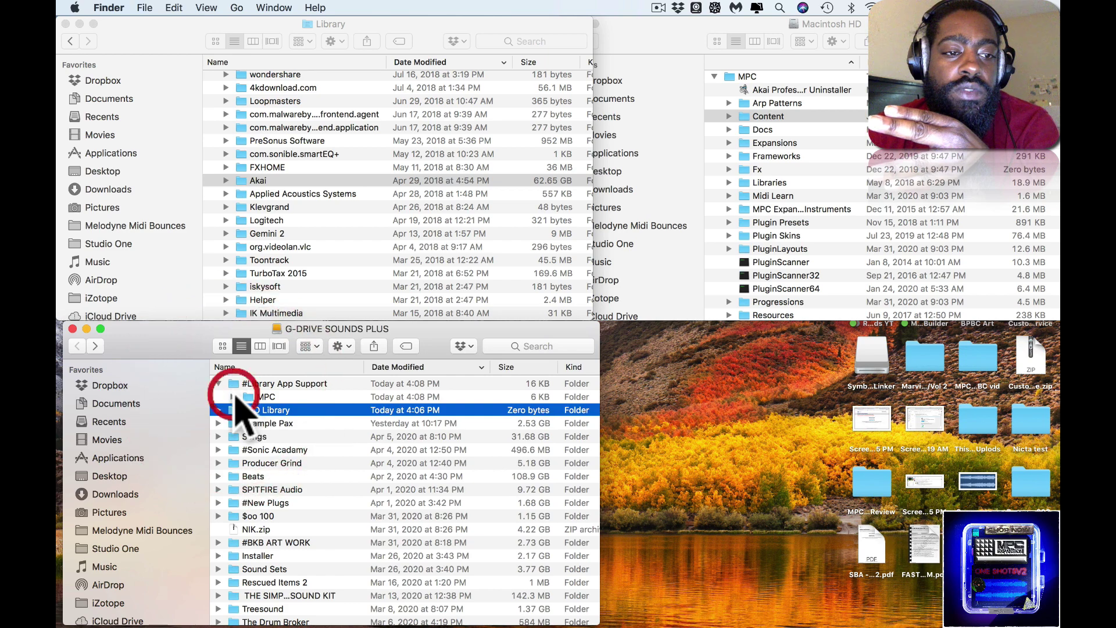
pyautogui.click(218, 383)
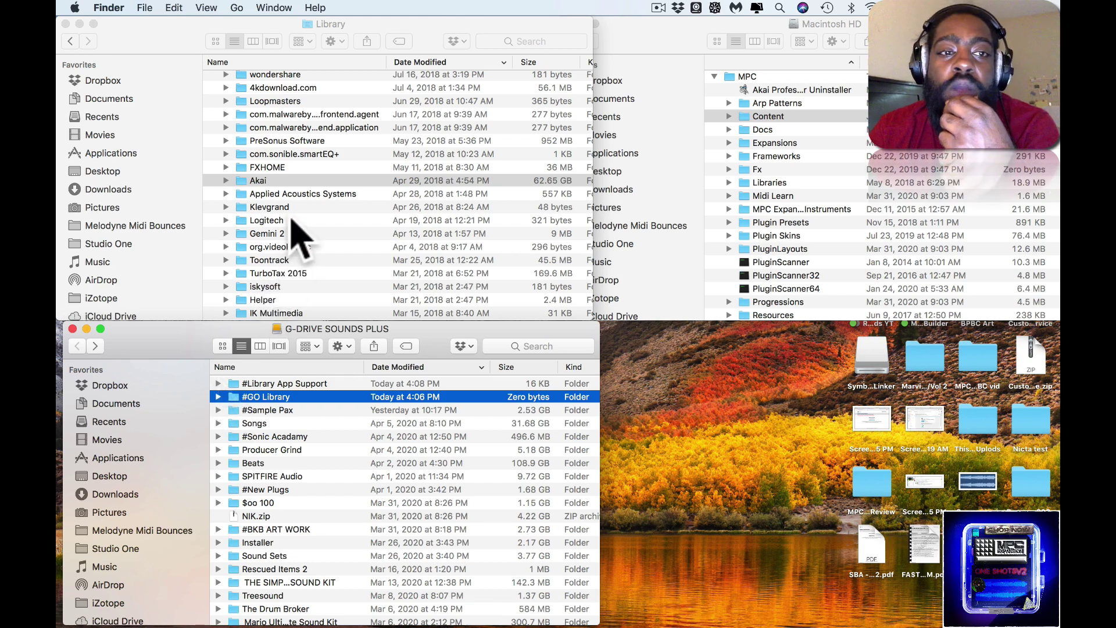
pyautogui.click(225, 180)
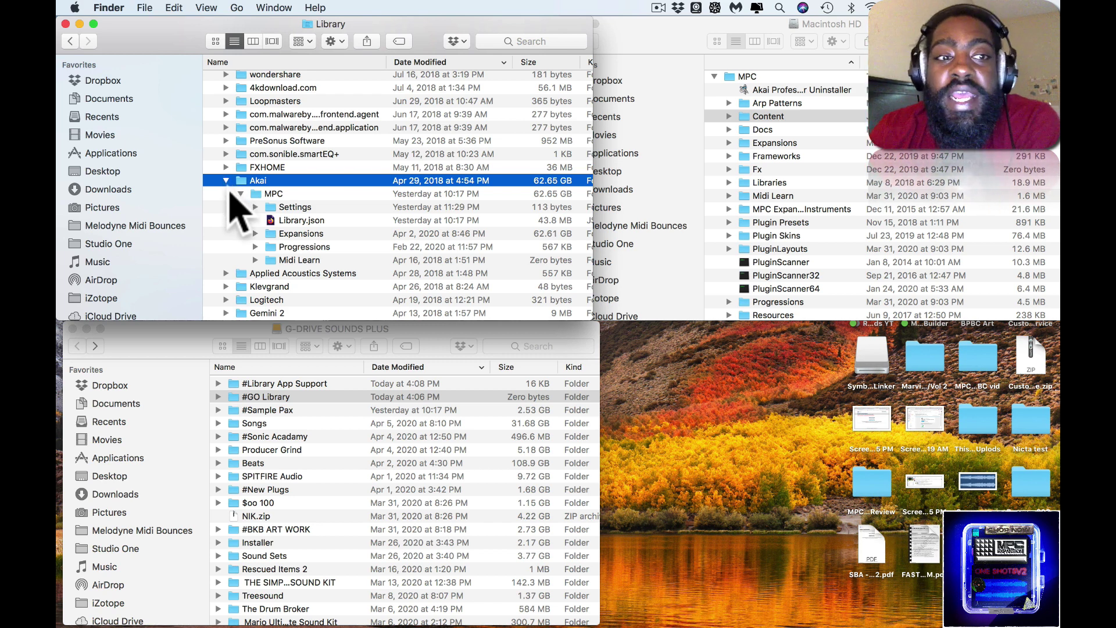
# - Collapse MPC and then Akai, leaving Akai as one 62.65 GB row
pyautogui.click(241, 194)
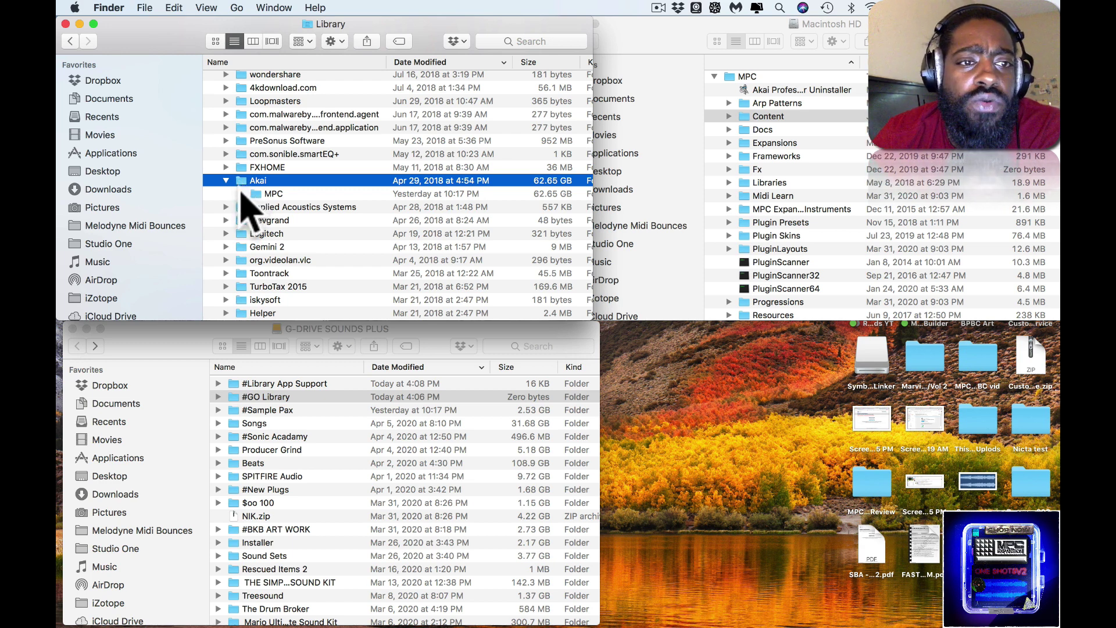
pyautogui.click(240, 193)
pyautogui.click(240, 193)
pyautogui.click(227, 181)
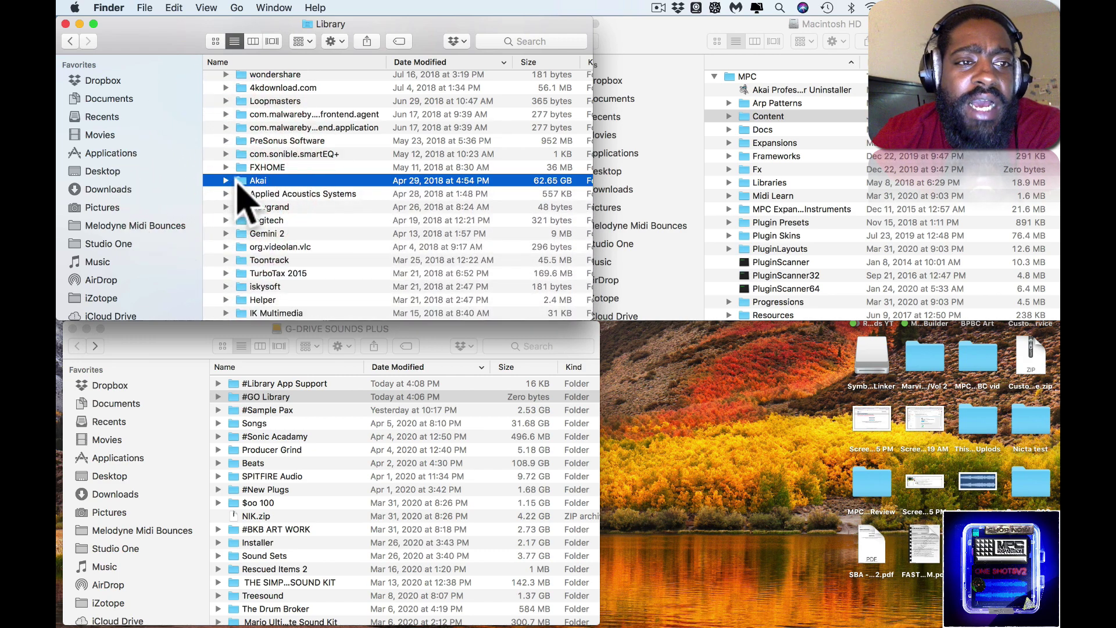
# - Try making a symbolic link of the Akai folder and dismiss the unidentified-developer warning
pyautogui.rightClick(237, 182)
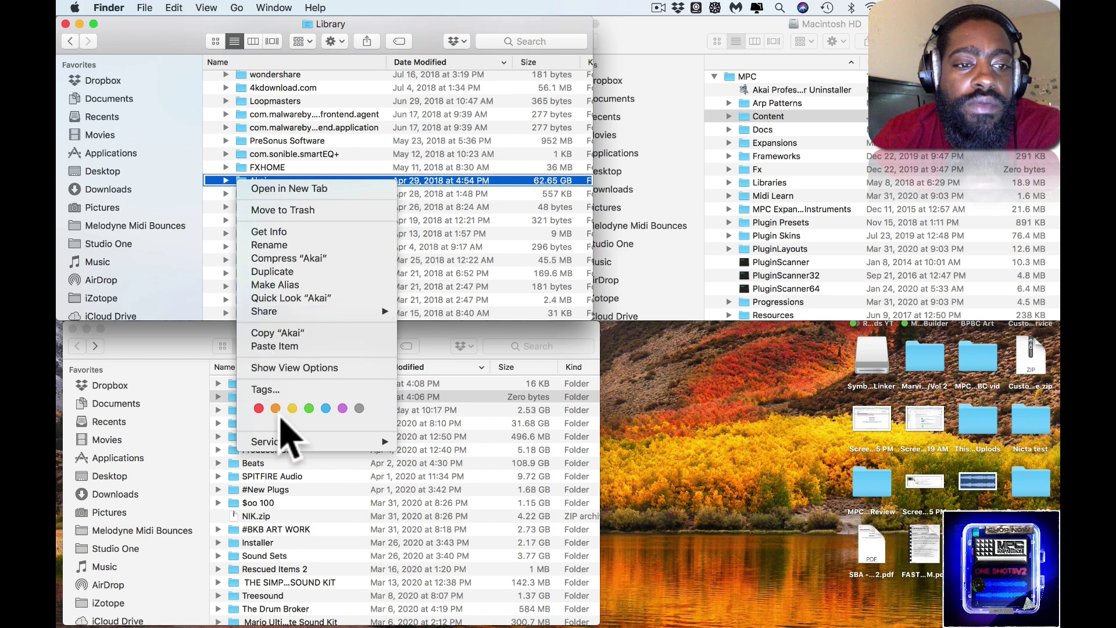
pyautogui.moveTo(285, 441)
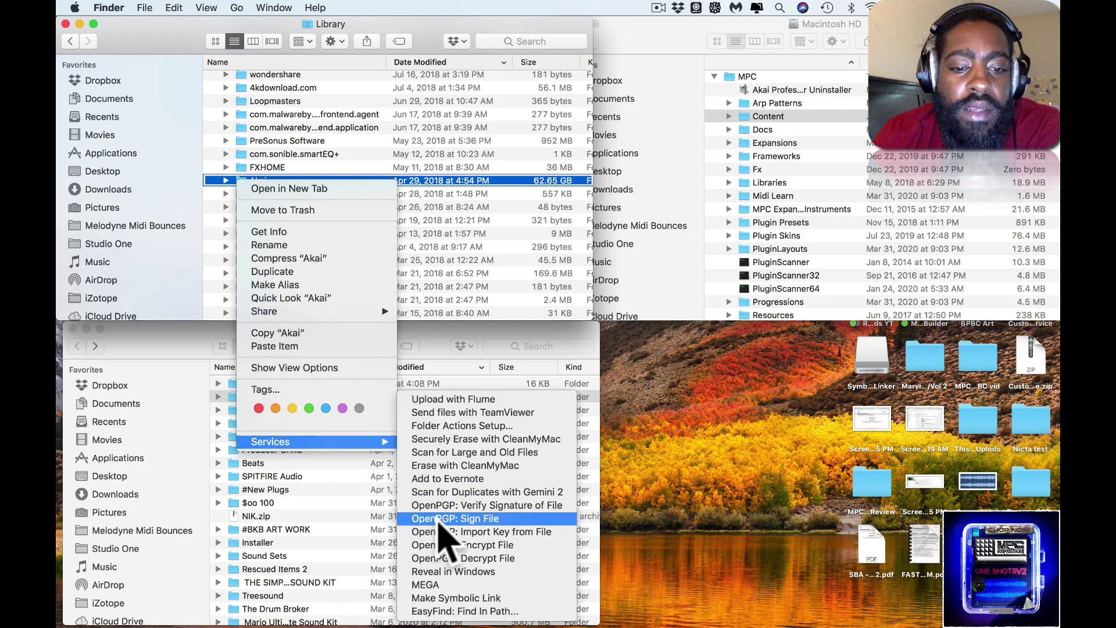
pyautogui.click(462, 599)
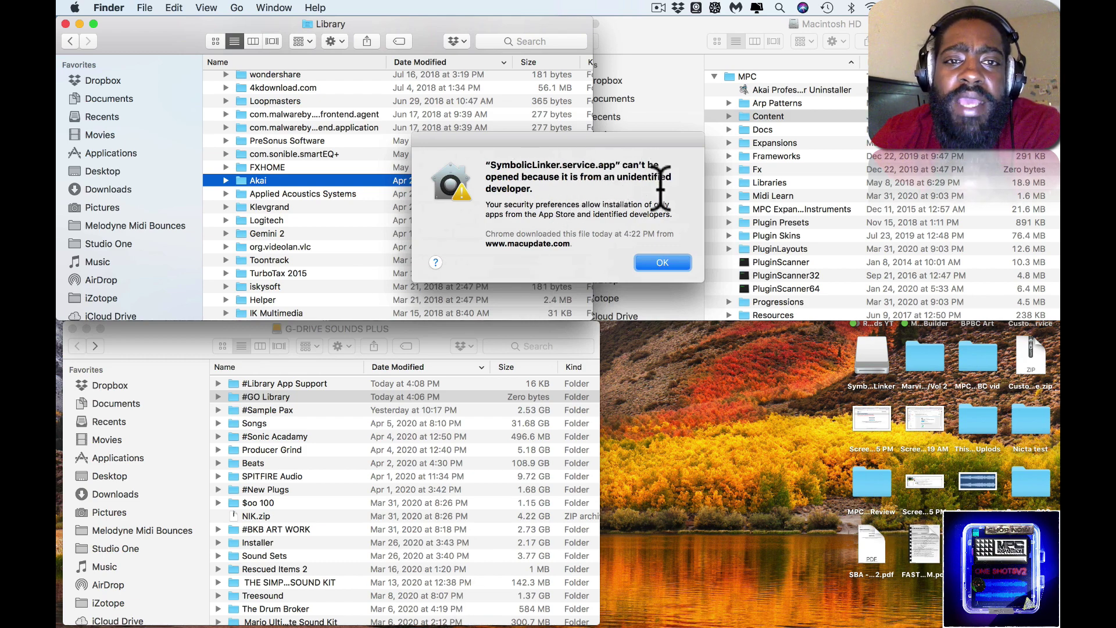
pyautogui.click(662, 263)
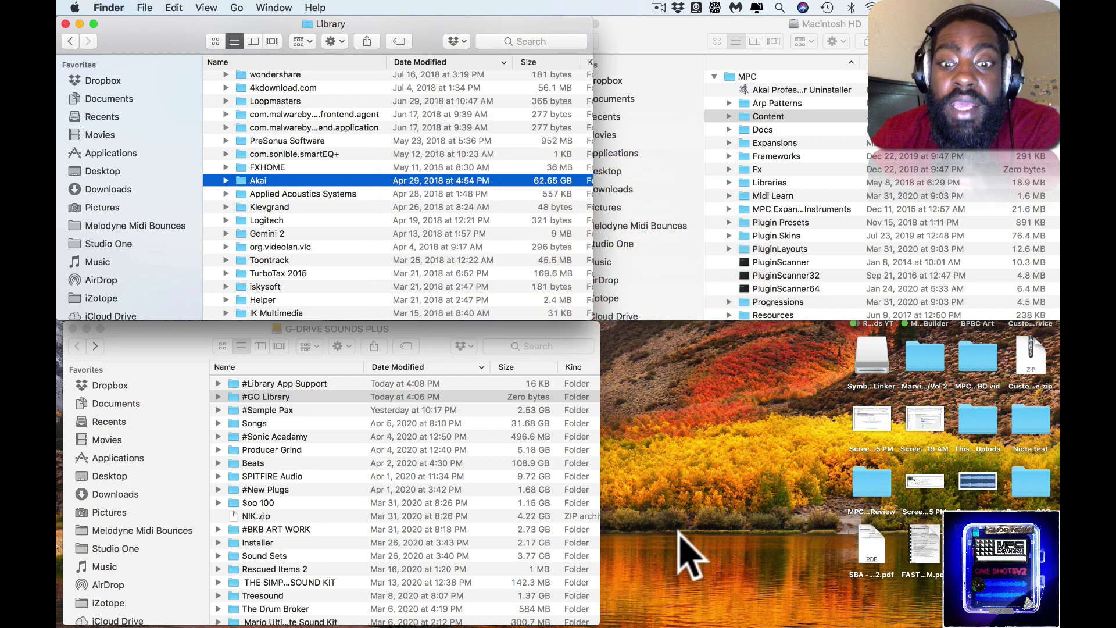
# - Allow SymbolicLinker.service.app to run via Security & Privacy's Open Anyway, confirming Open
pyautogui.moveTo(710, 624)
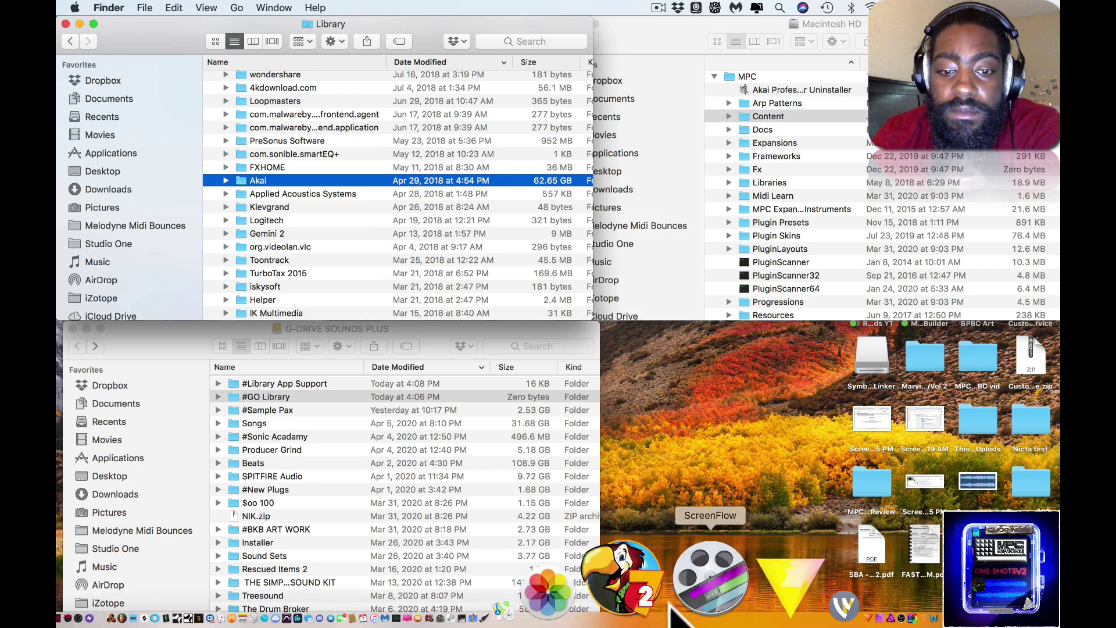
pyautogui.click(593, 605)
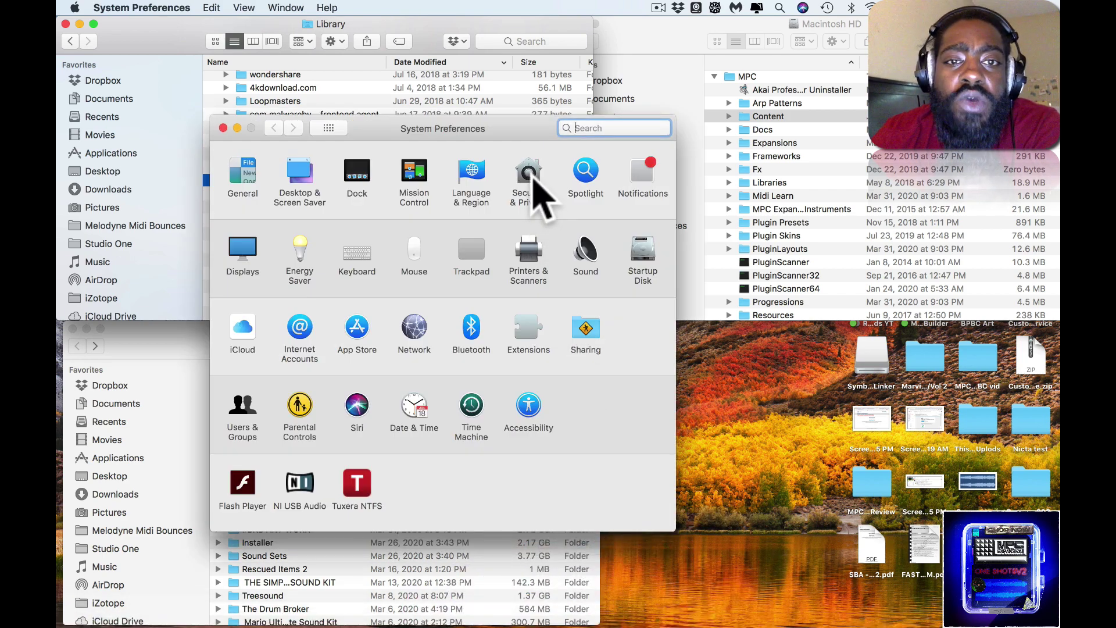
pyautogui.click(530, 177)
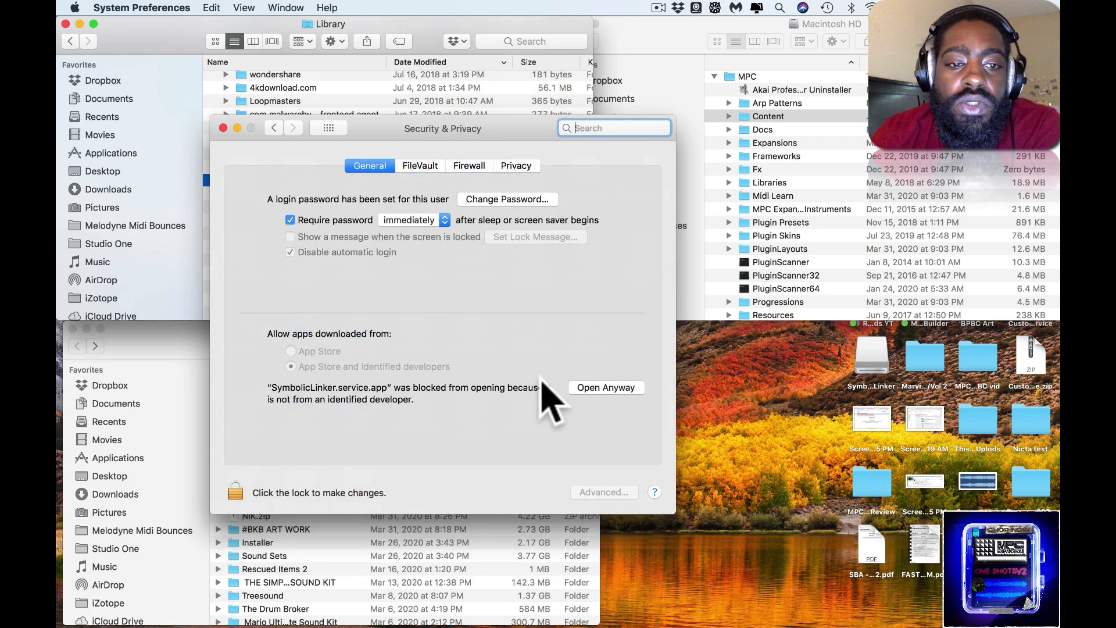
pyautogui.click(605, 390)
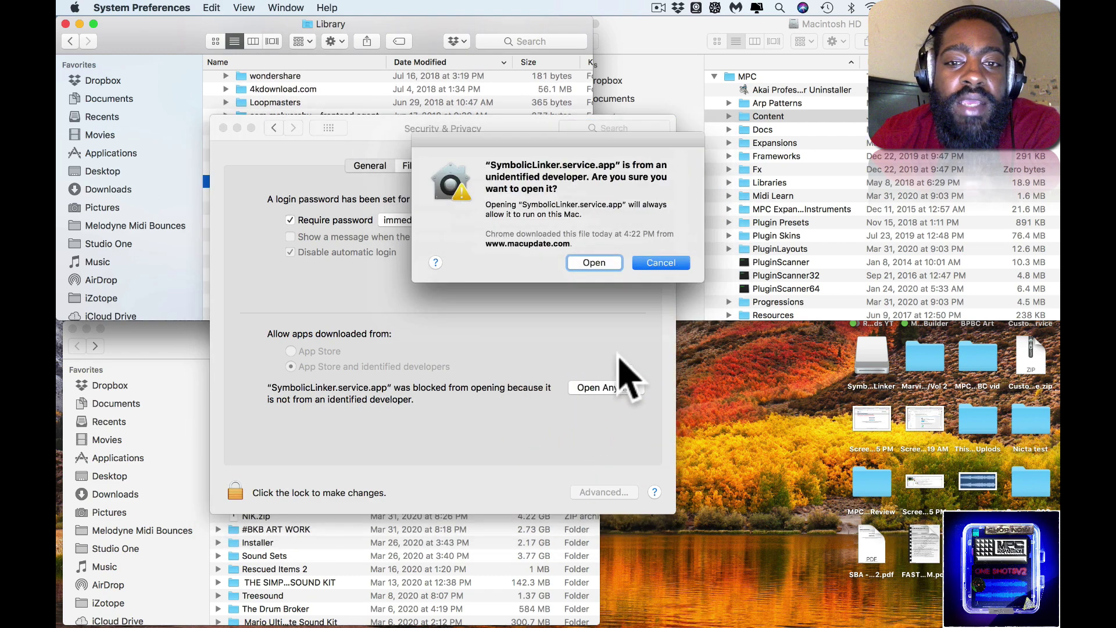
pyautogui.click(595, 263)
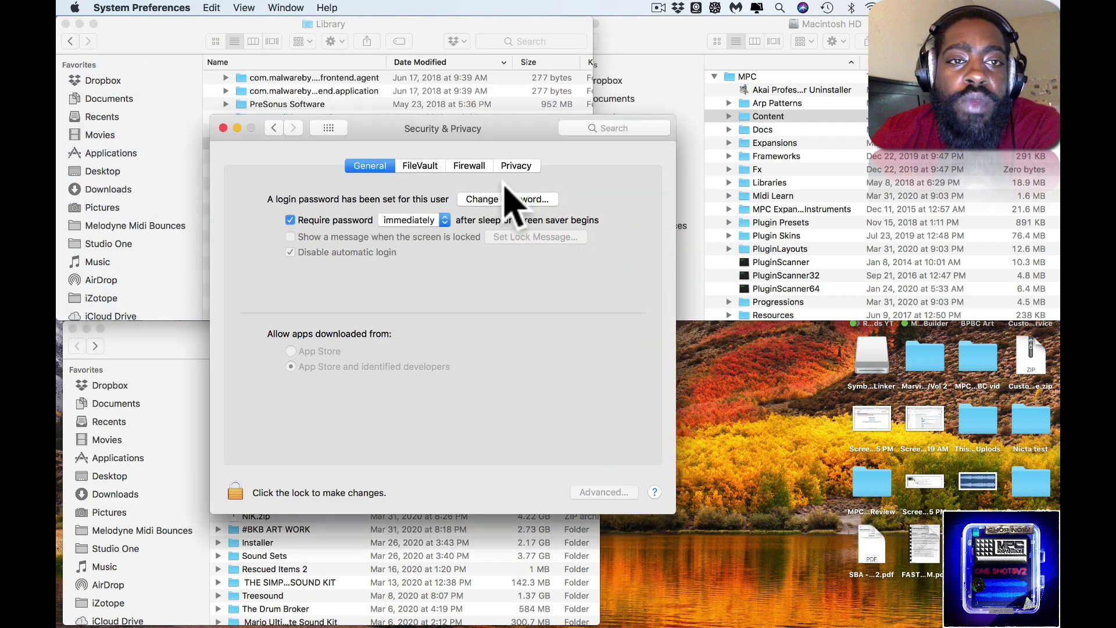
# - Close System Preferences and check that Akai symlink 1 leads to the MPC folder
pyautogui.click(222, 128)
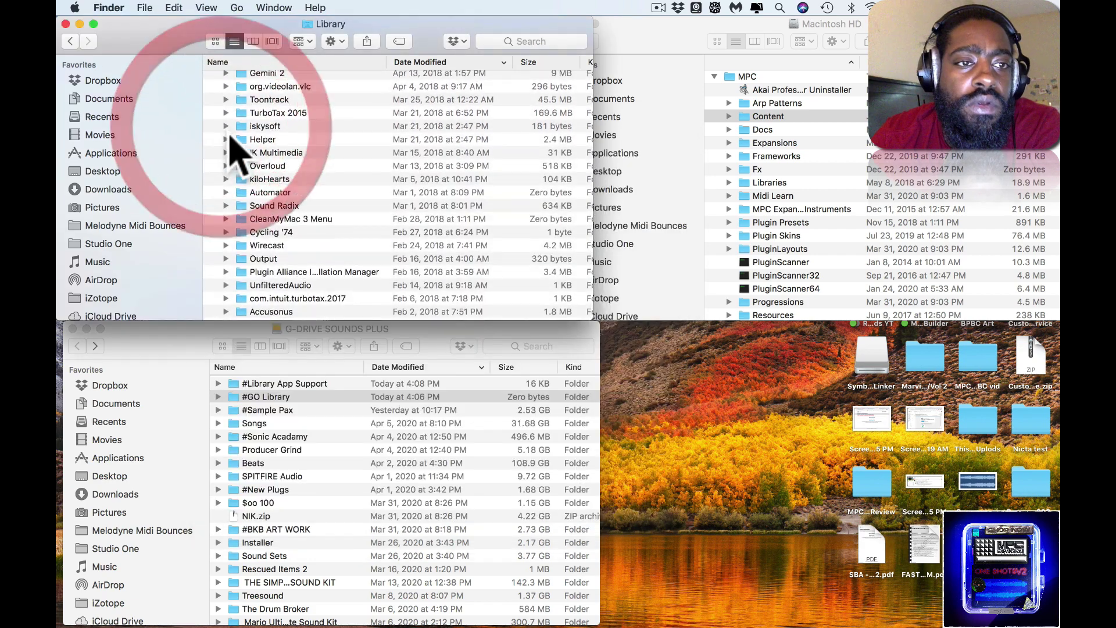
pyautogui.scroll(1, 264, 195)
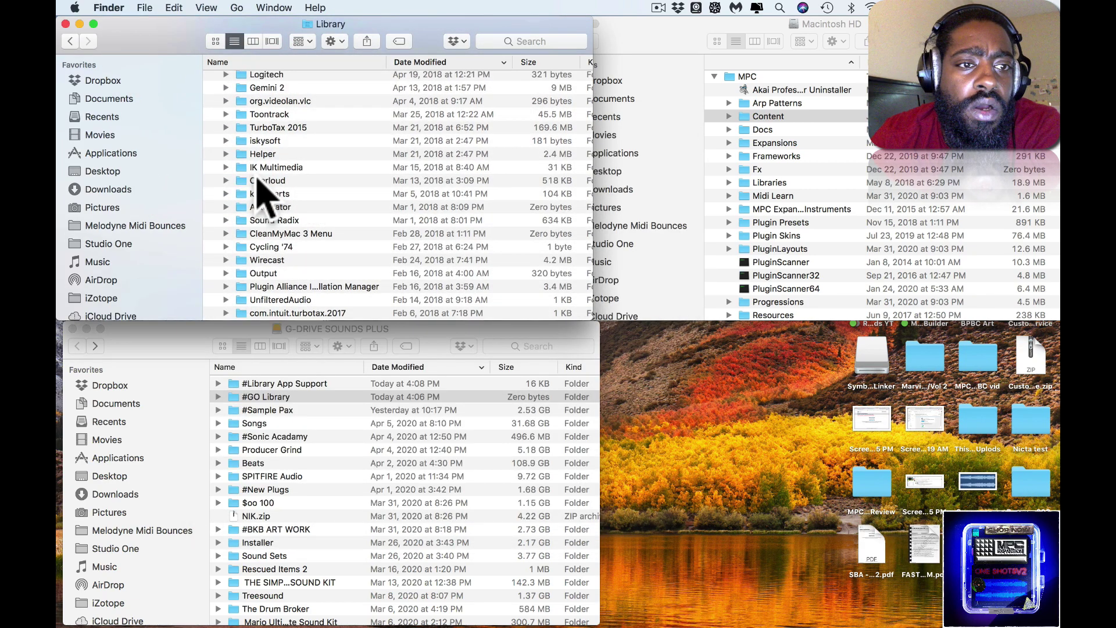
pyautogui.scroll(5, 260, 196)
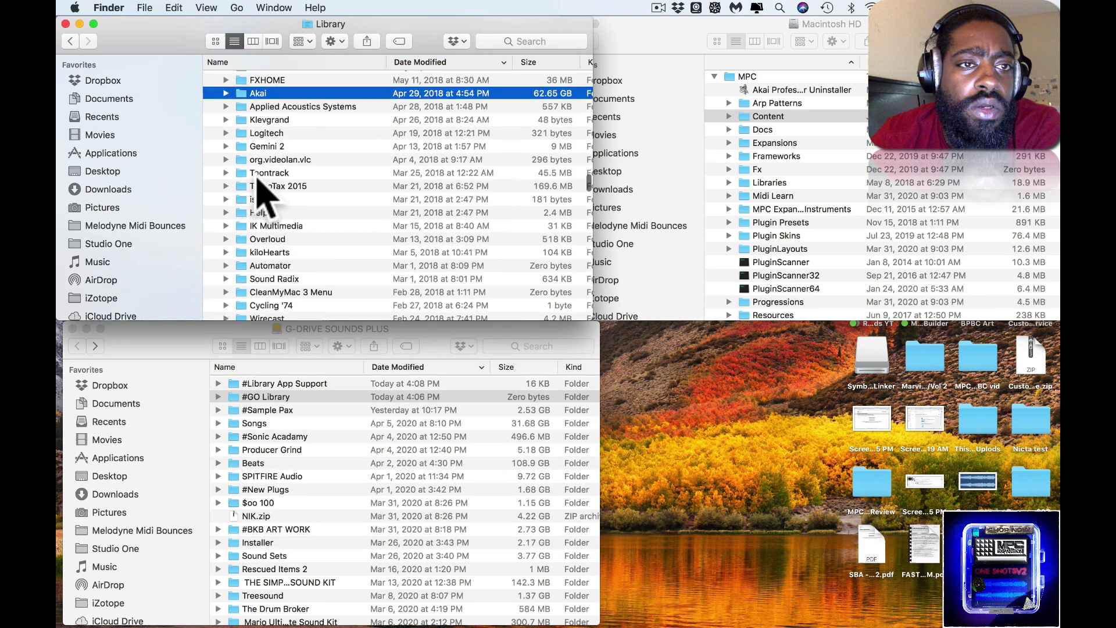
pyautogui.scroll(10, 259, 196)
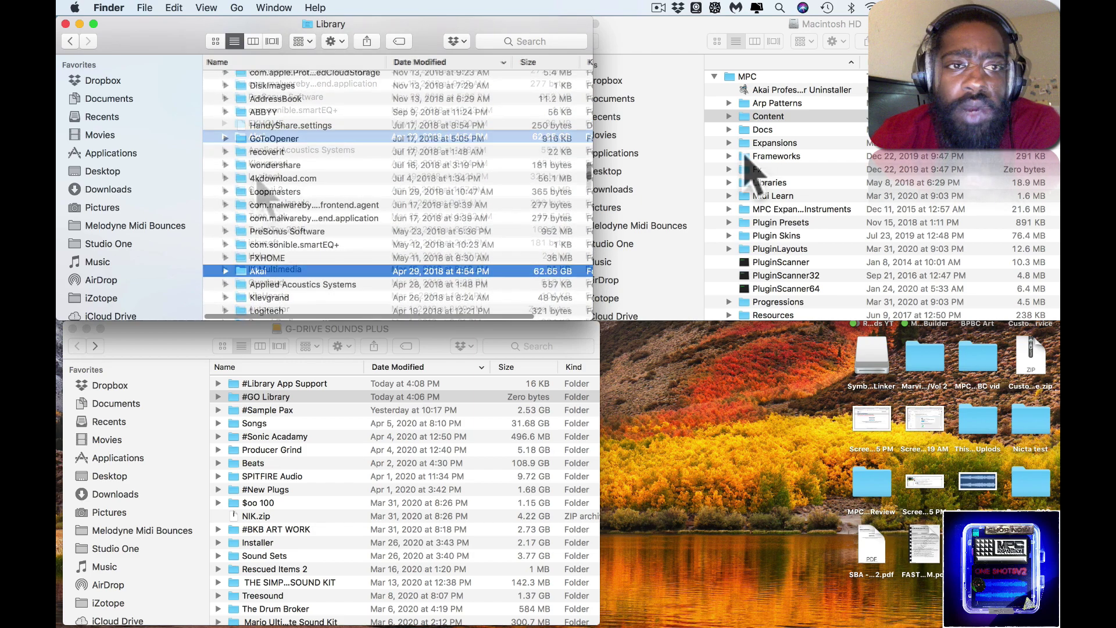
pyautogui.scroll(-5, 552, 251)
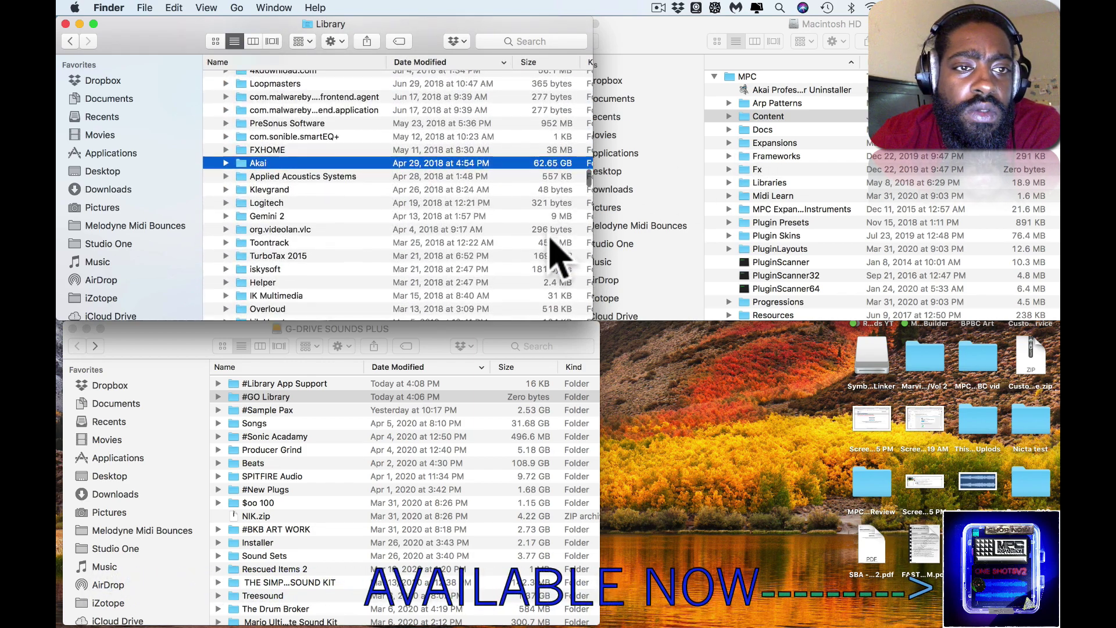
pyautogui.scroll(10, 552, 251)
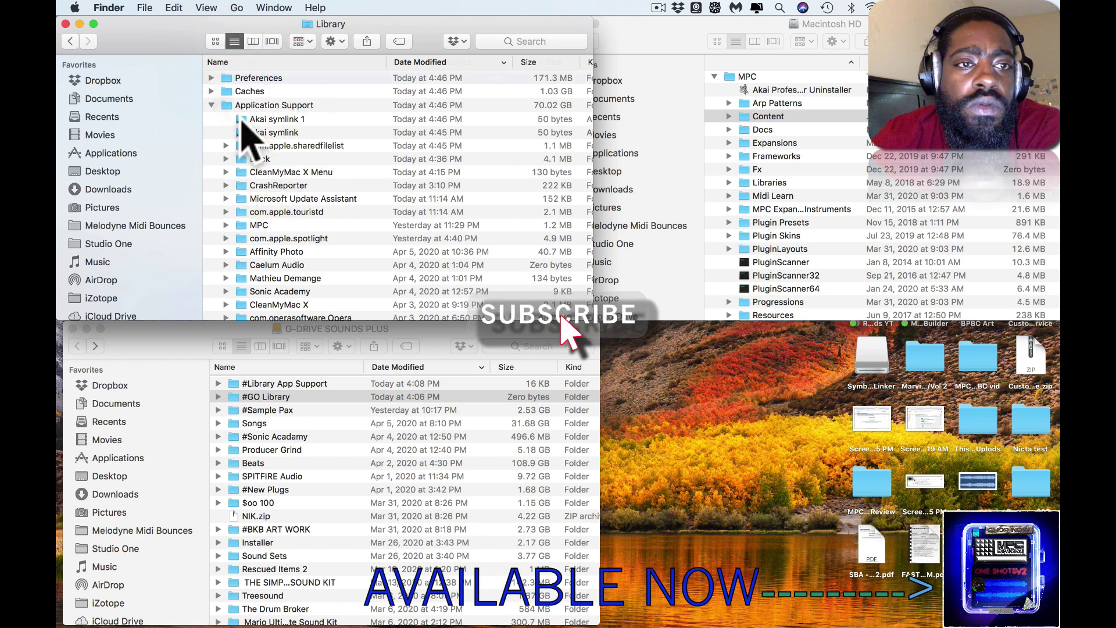
pyautogui.doubleClick(243, 120)
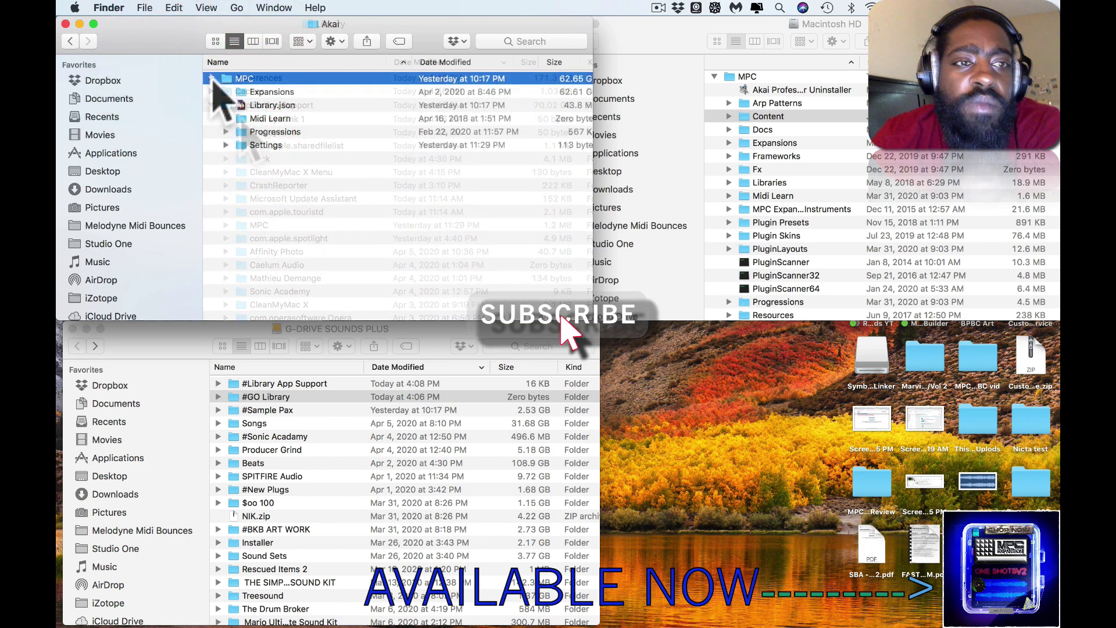
pyautogui.click(70, 41)
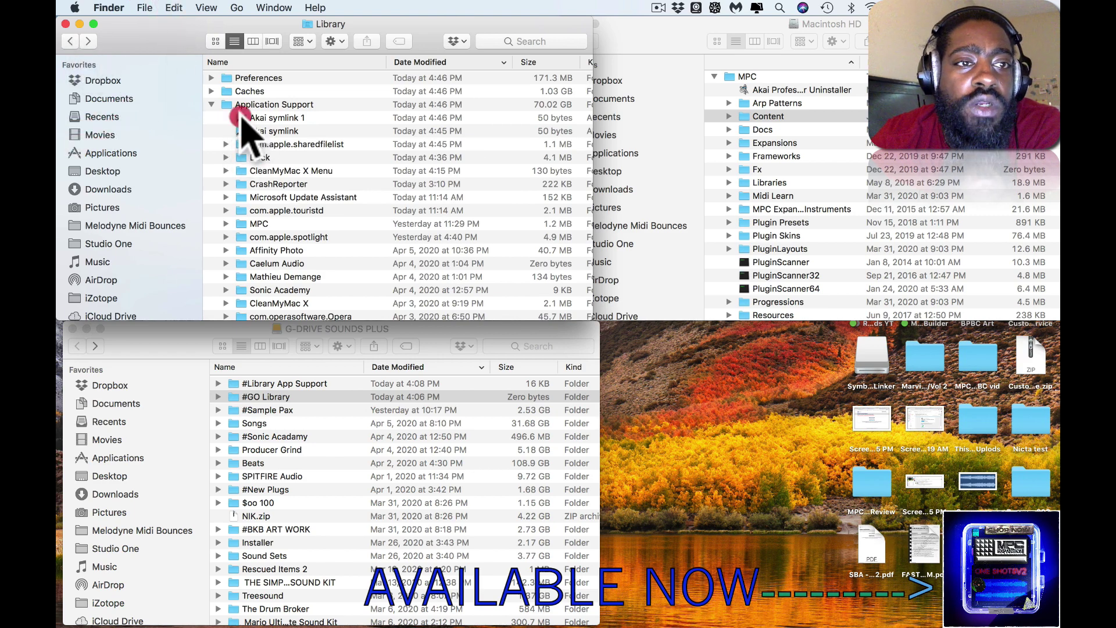
# - Move the duplicate Akai symlink 1 to the Trash and glance at CleanMyMac's disk status
pyautogui.click(244, 120)
pyautogui.rightClick(243, 118)
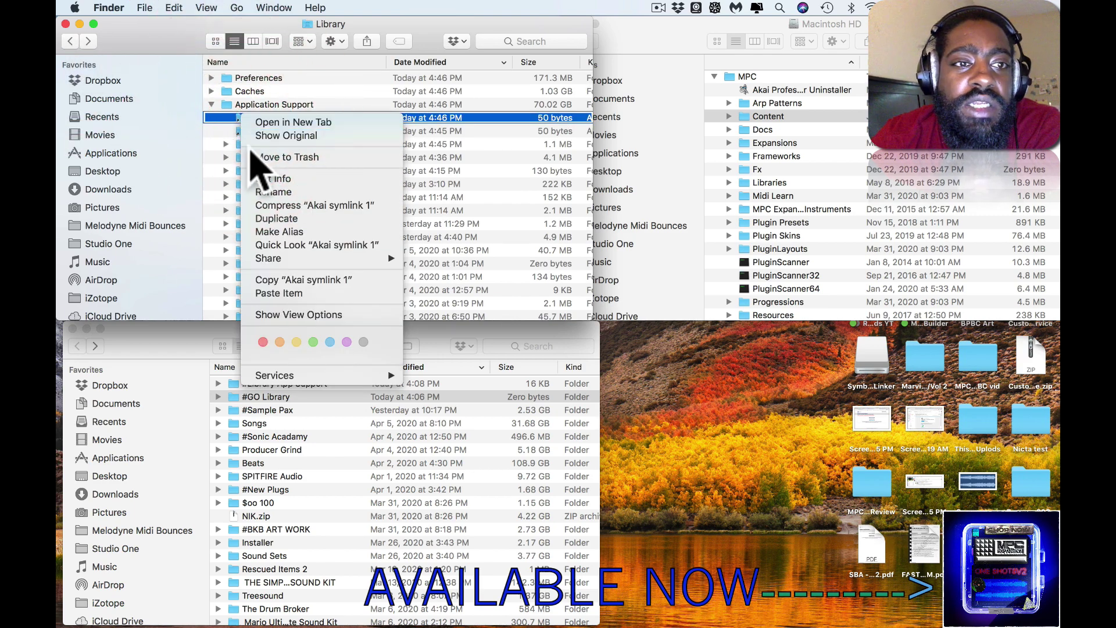
pyautogui.click(252, 158)
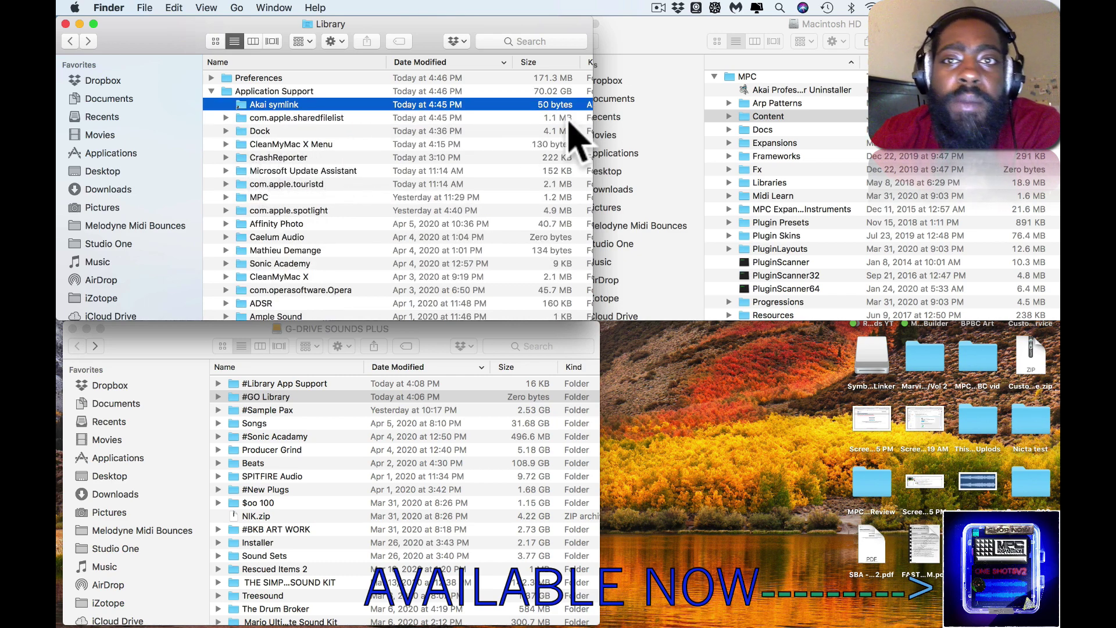
pyautogui.click(757, 8)
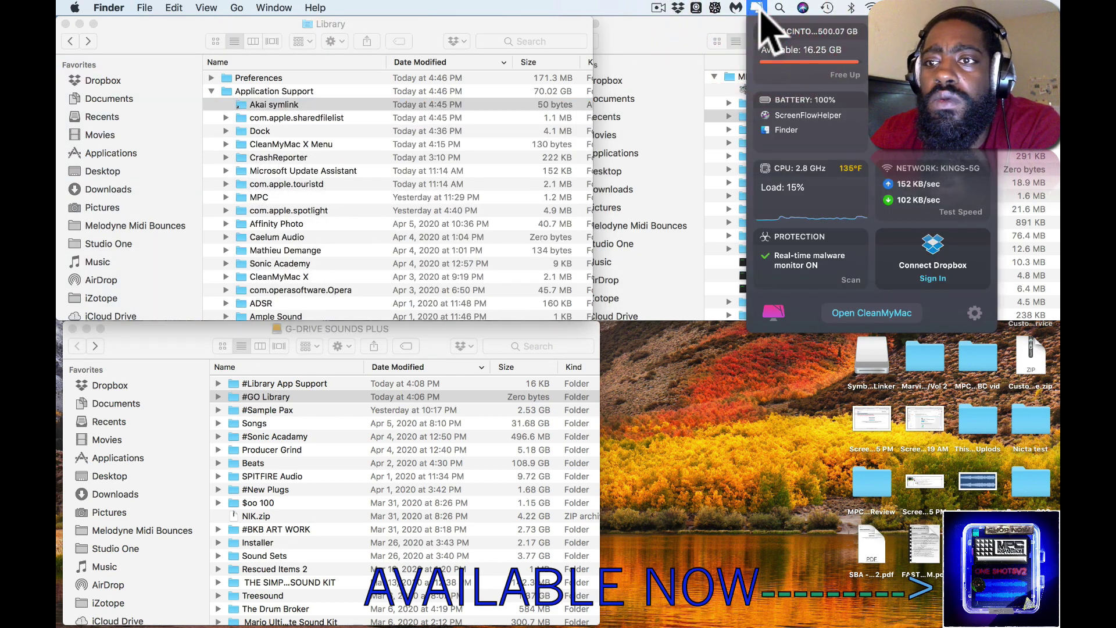
pyautogui.click(757, 9)
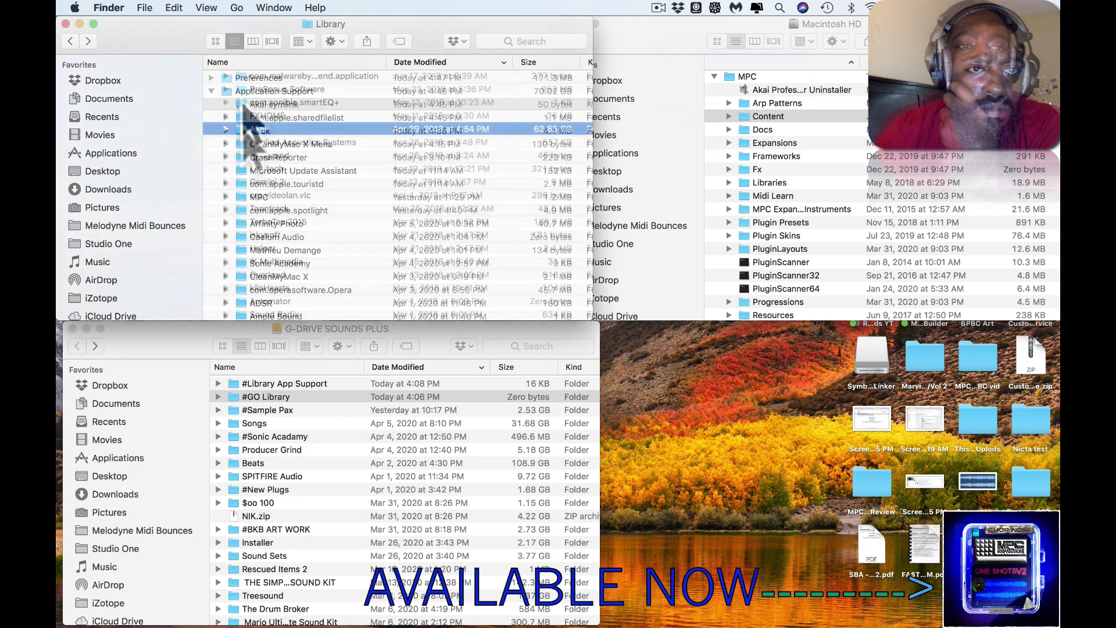
# - Copy the 62.65 GB Akai folder and bring up actions for #GO Library on G-DRIVE SOUNDS PLUS
pyautogui.rightClick(244, 128)
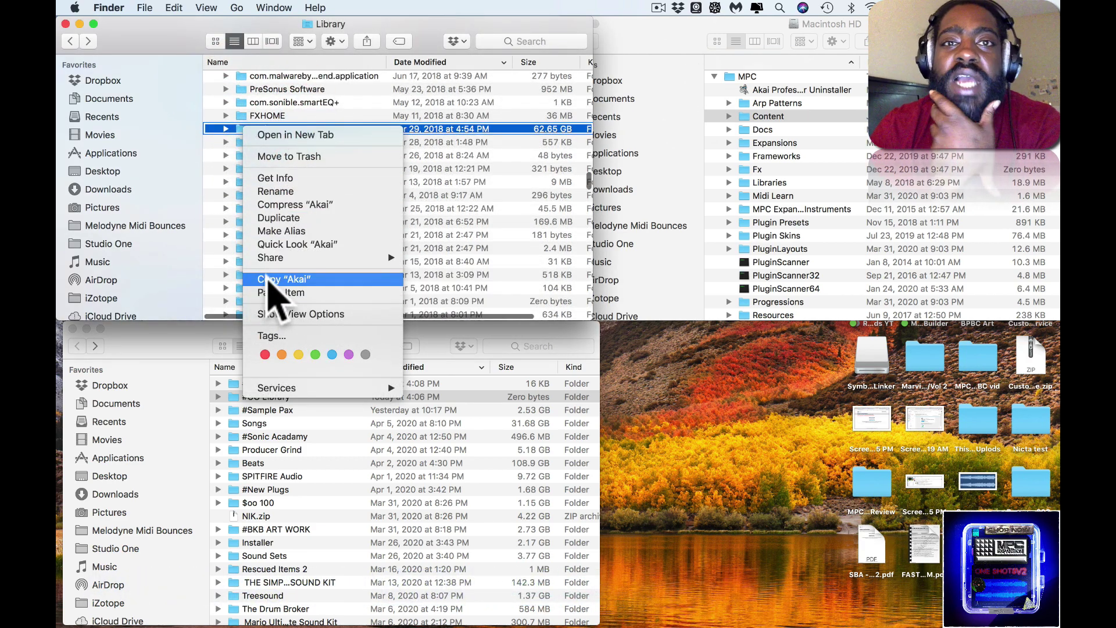
pyautogui.click(268, 279)
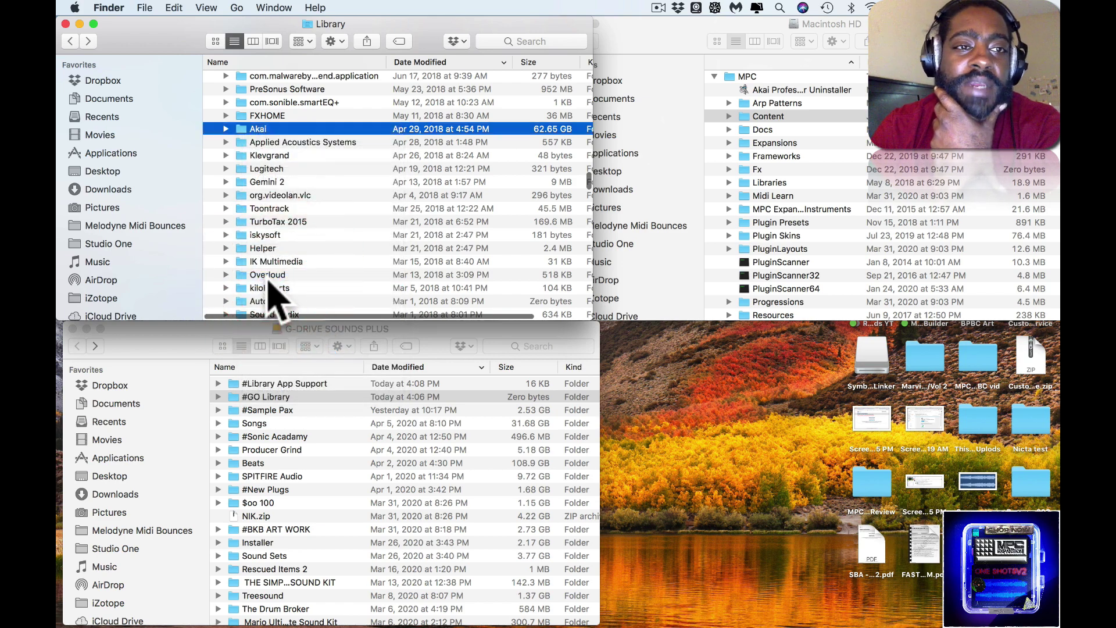
pyautogui.click(264, 354)
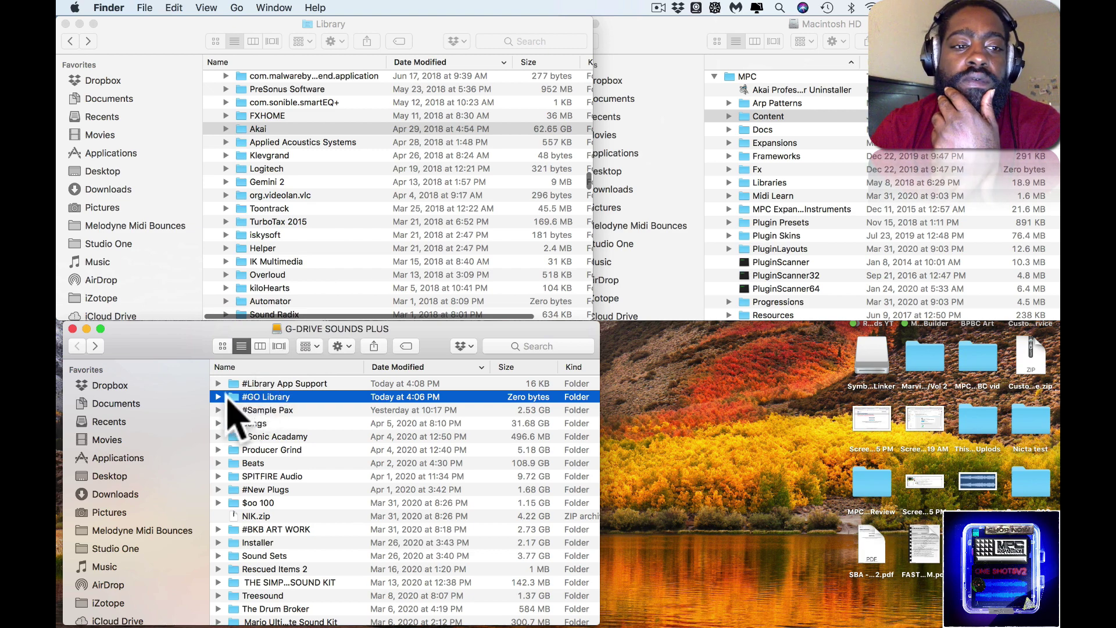
pyautogui.click(219, 398)
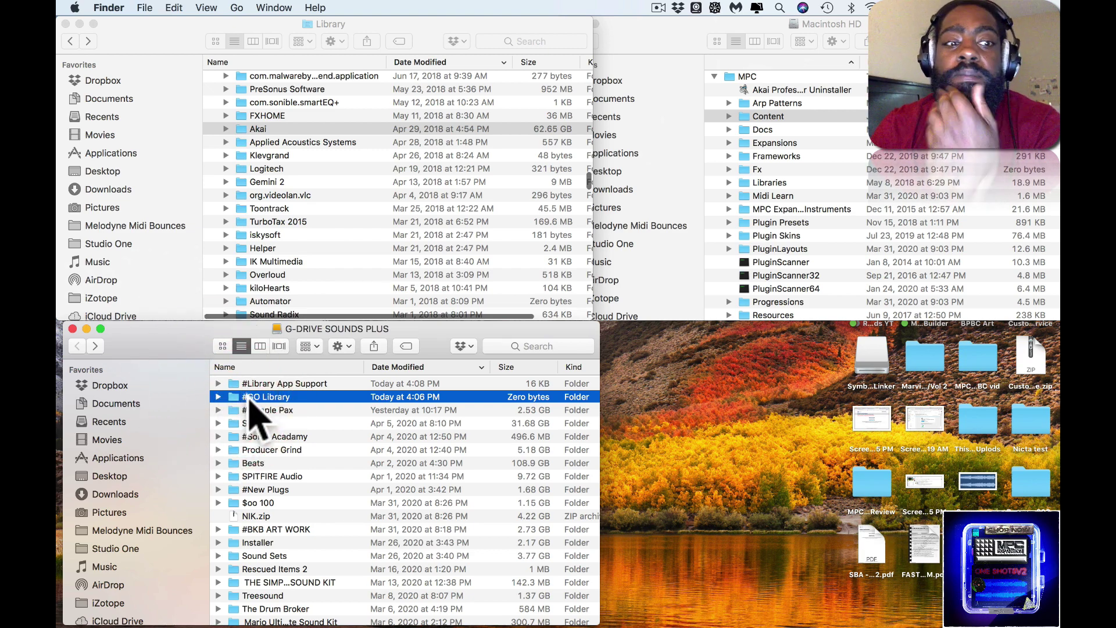
pyautogui.rightClick(237, 399)
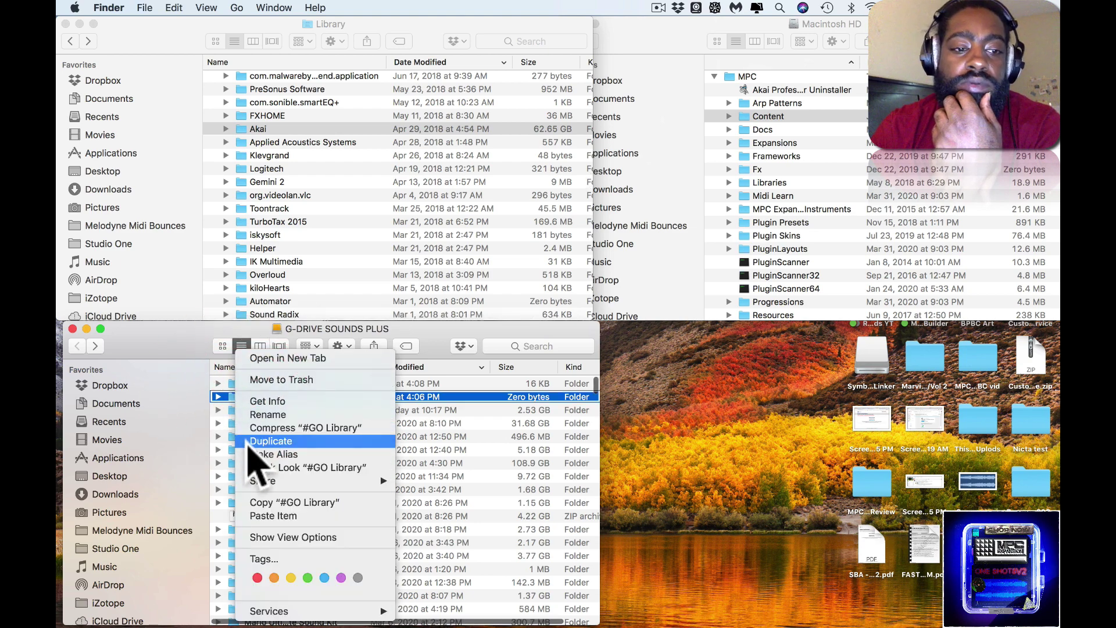
# - Paste the Akai folder into #GO Library and expand it to confirm the MPC subfolder
pyautogui.click(256, 516)
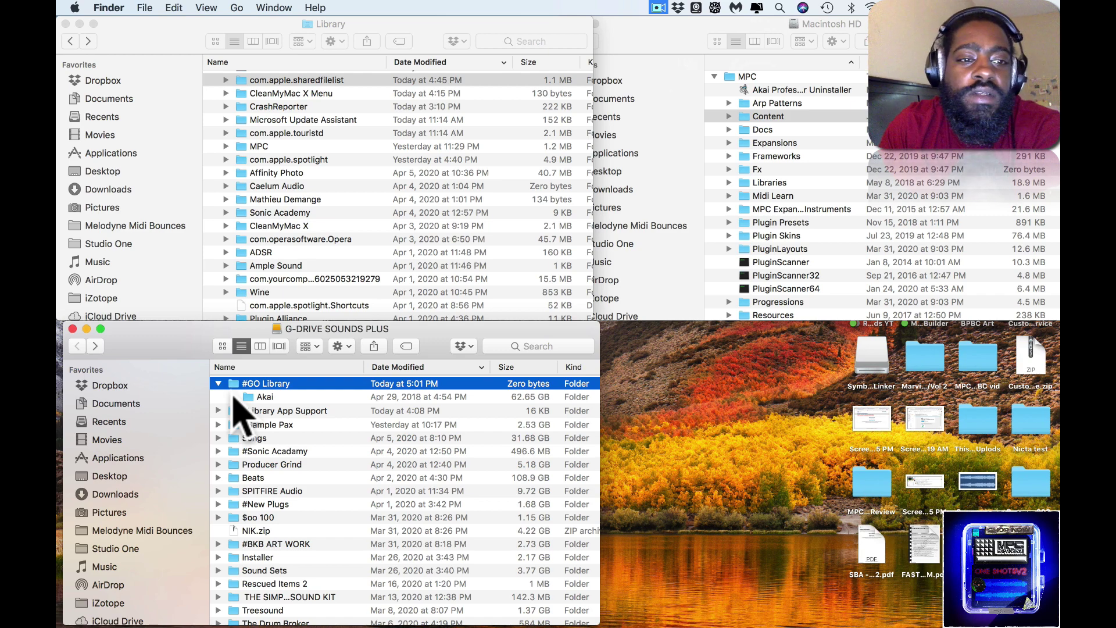
pyautogui.click(233, 397)
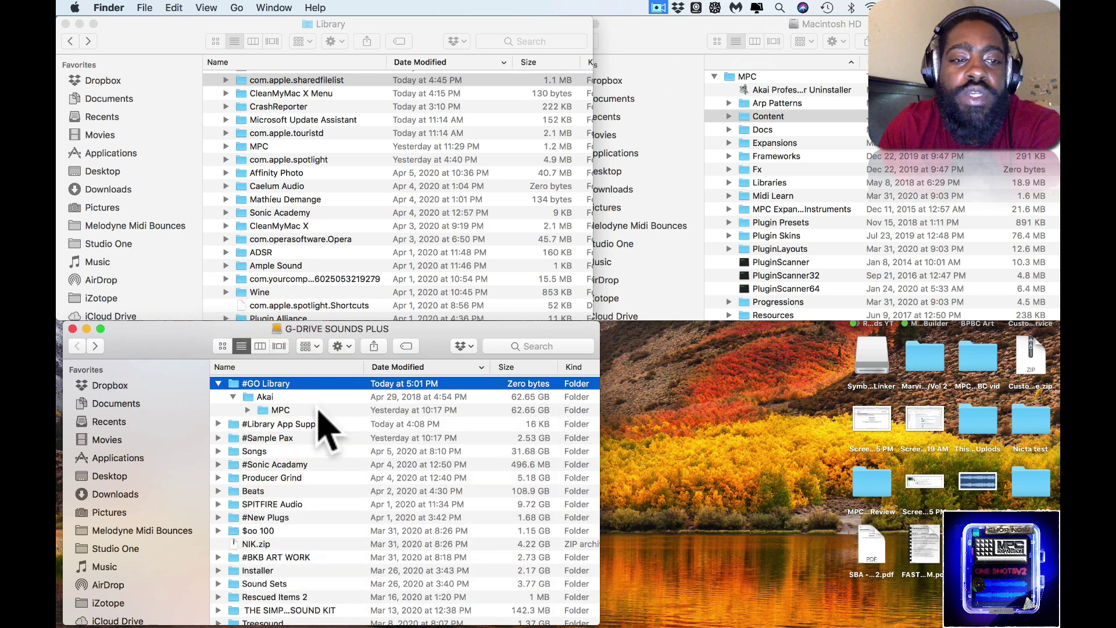
pyautogui.click(233, 396)
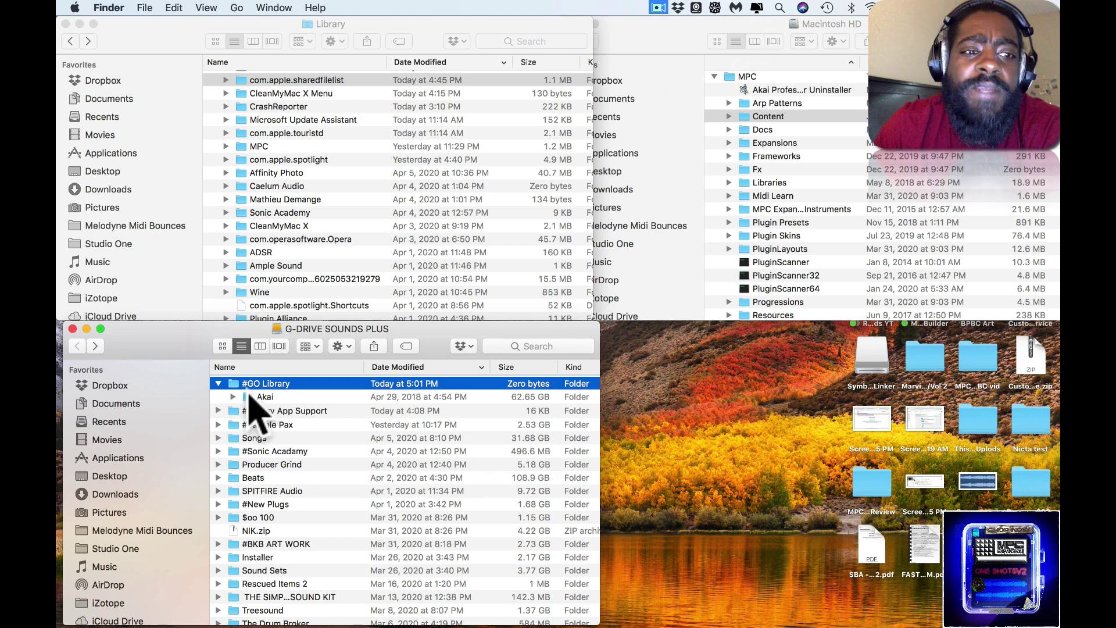
# - Make a symbolic link of the copied Akai folder in #GO Library, allowing the tool to run
pyautogui.rightClick(252, 397)
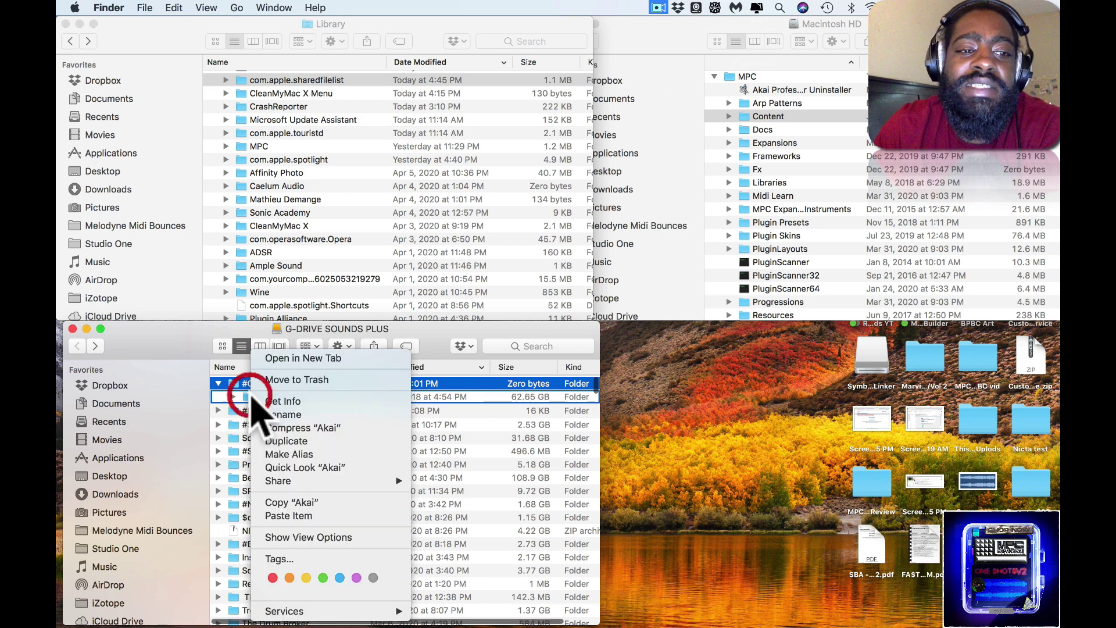
pyautogui.moveTo(296, 611)
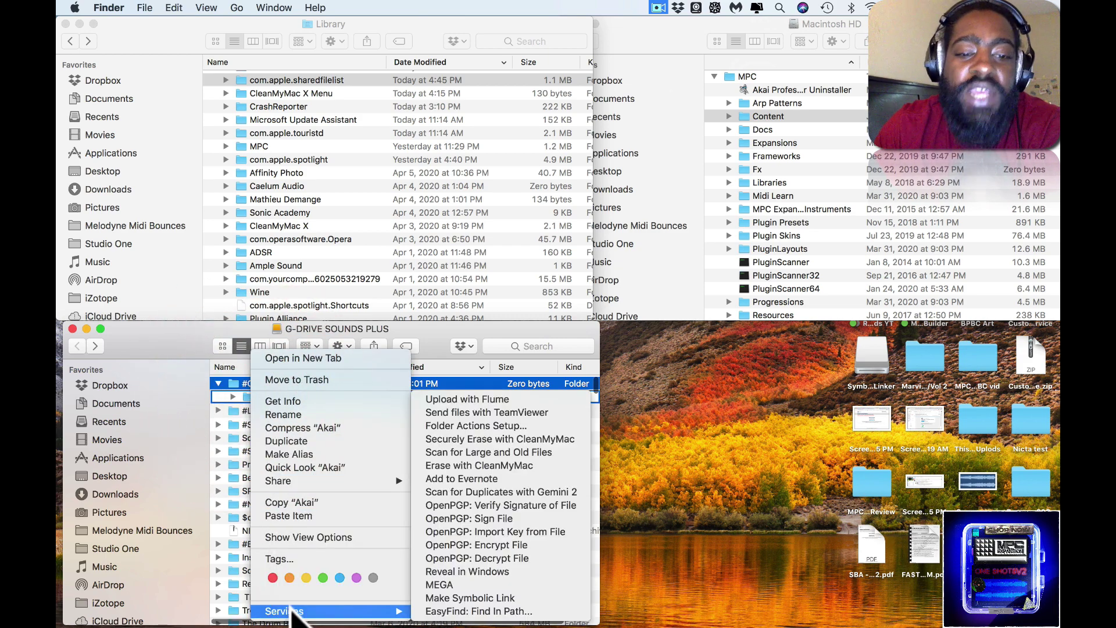
pyautogui.click(454, 597)
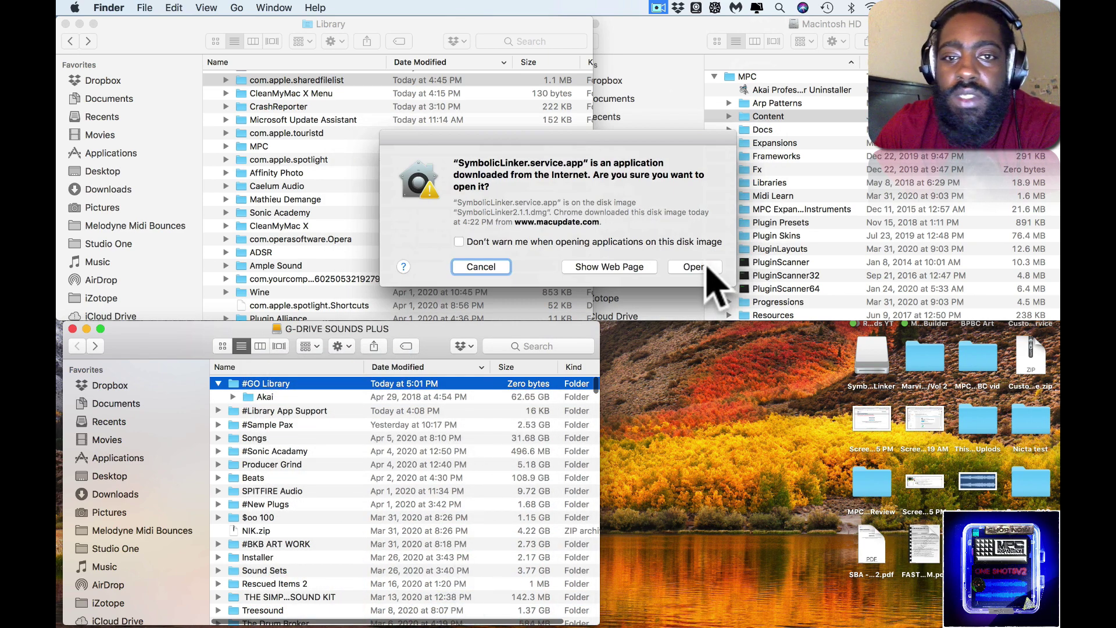
pyautogui.click(705, 266)
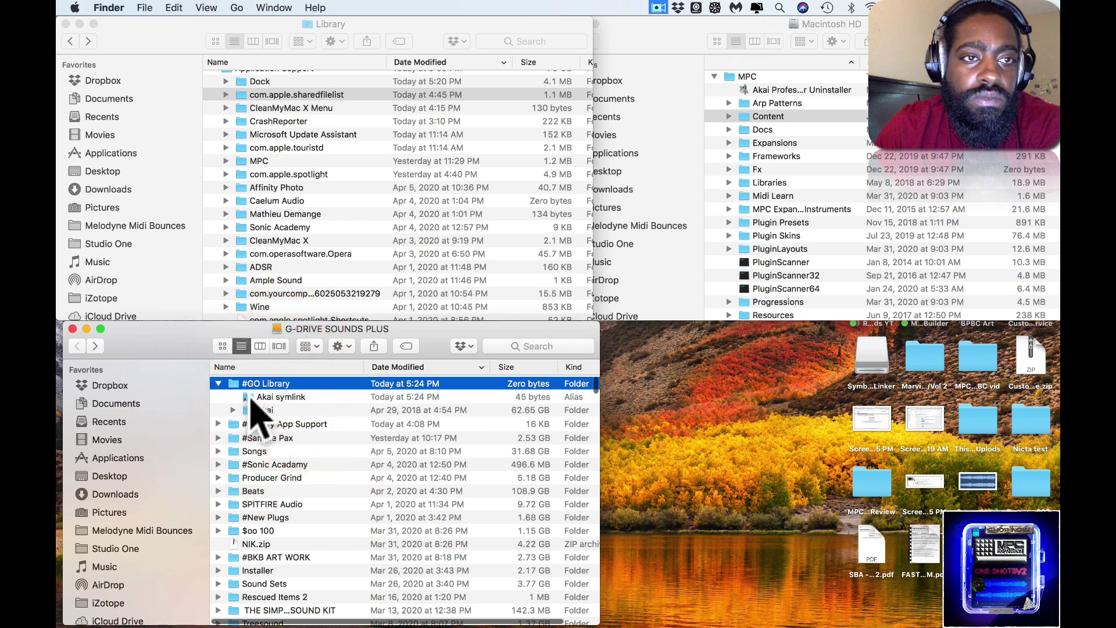
# - Locate the original 62.65 GB Akai folder in Library and bring up its actions
pyautogui.scroll(3, 356, 287)
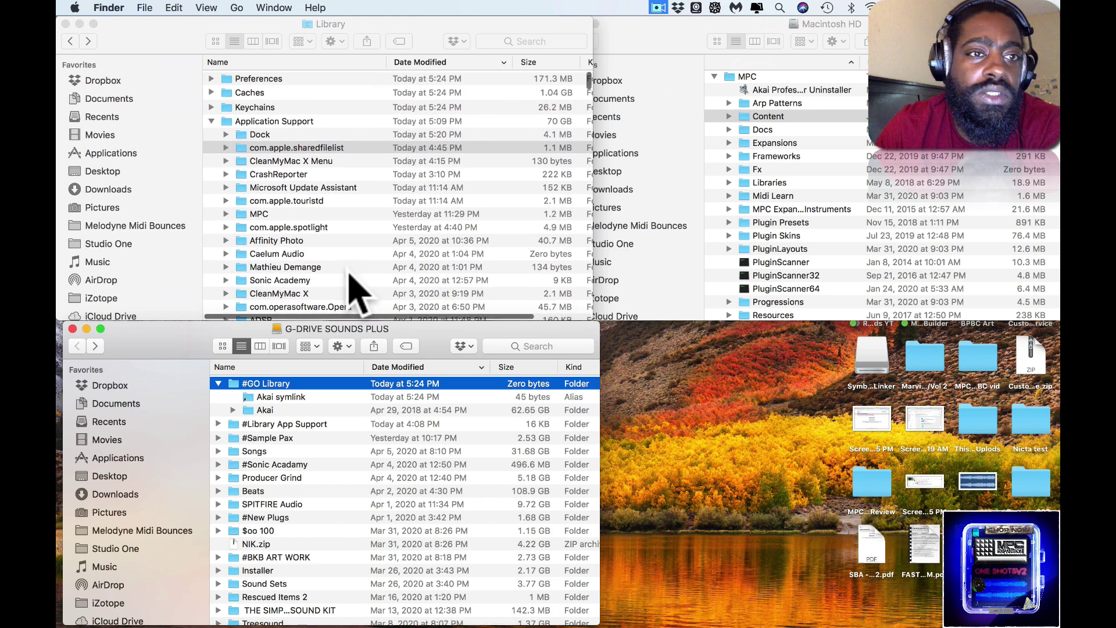
pyautogui.moveTo(252, 213)
pyautogui.mouseDown()
pyautogui.moveTo(249, 361)
pyautogui.moveTo(254, 211)
pyautogui.mouseUp()
pyautogui.scroll(2, 256, 225)
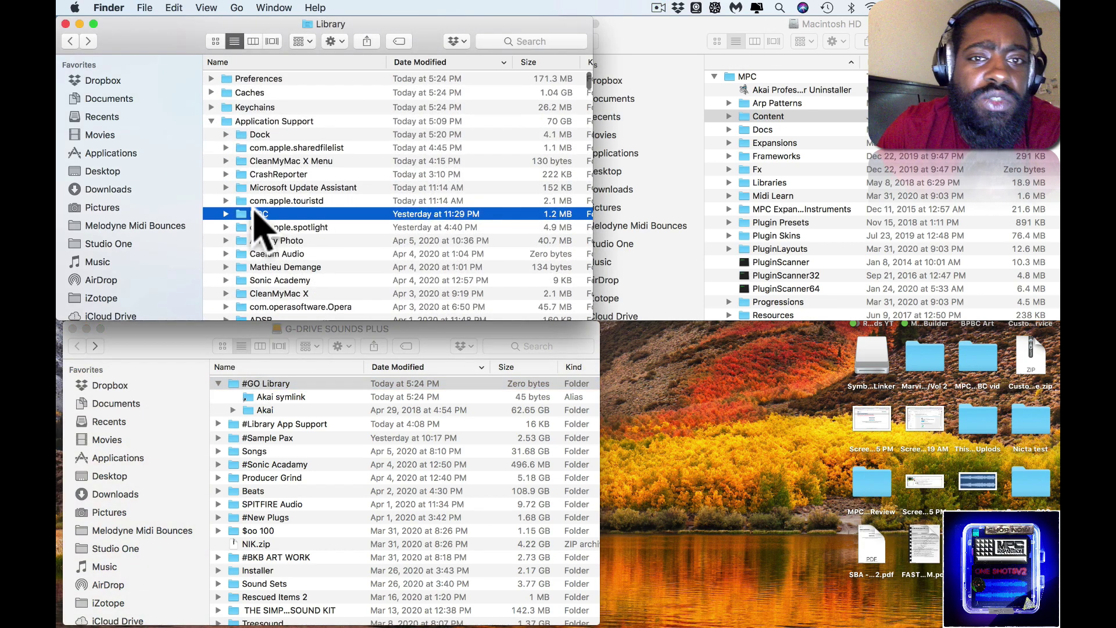
pyautogui.scroll(-3, 256, 228)
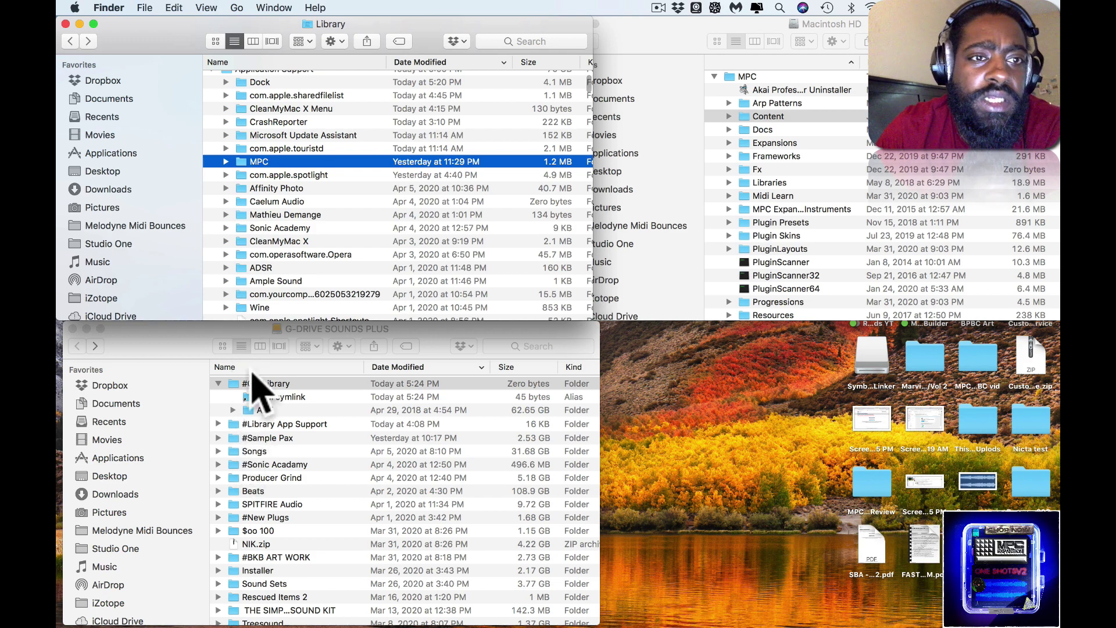
pyautogui.scroll(2, 268, 258)
pyautogui.scroll(-2, 268, 256)
pyautogui.scroll(1, 269, 249)
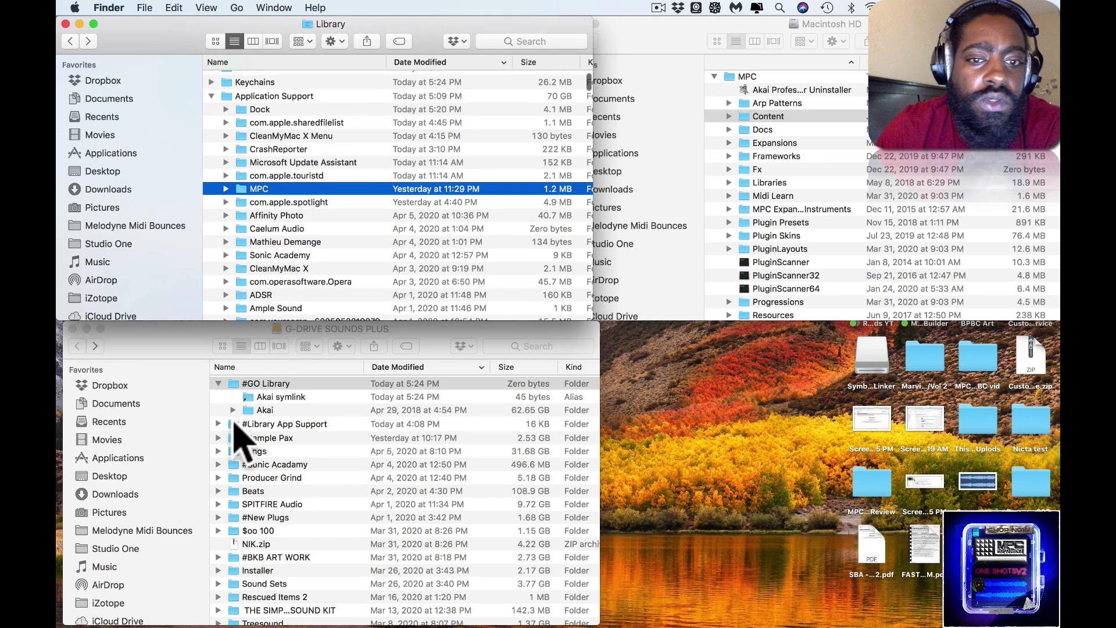
pyautogui.scroll(-15, 259, 289)
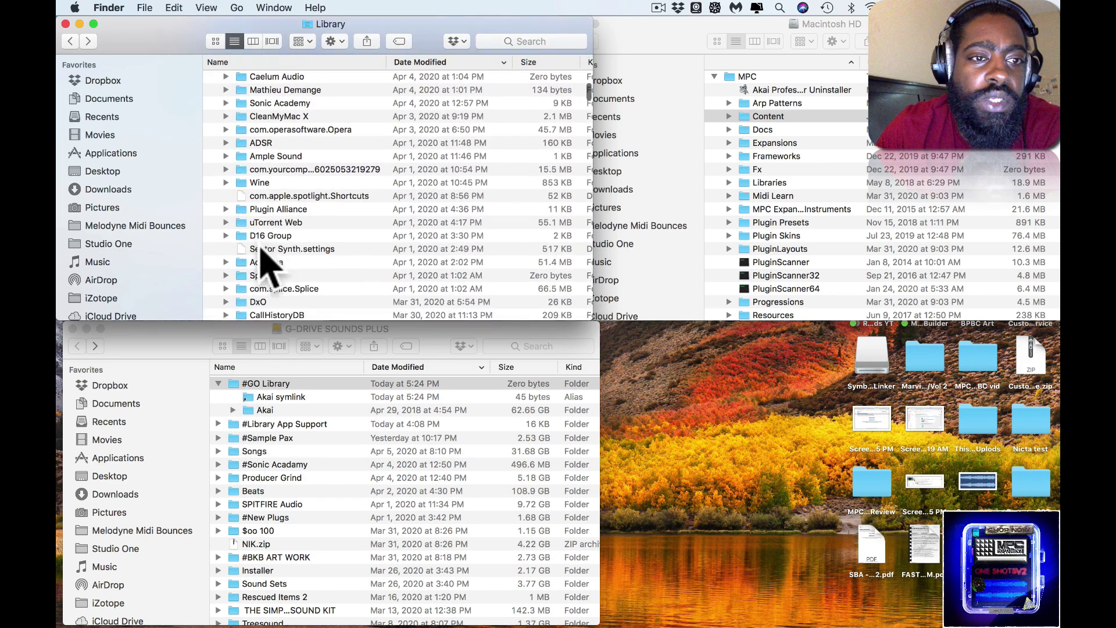
pyautogui.scroll(-8, 259, 250)
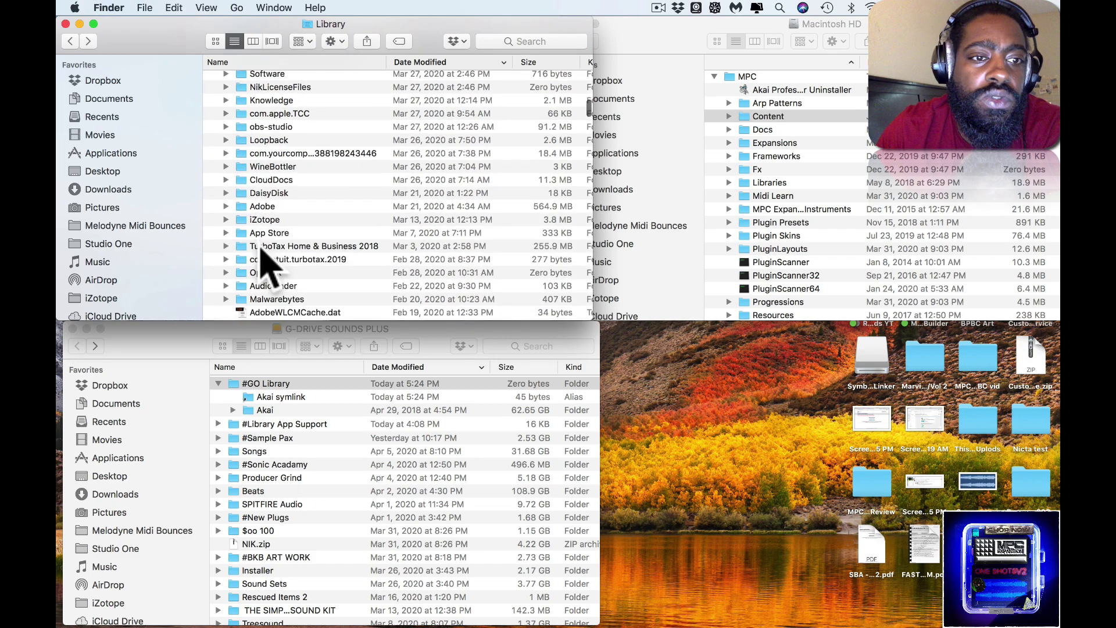
pyautogui.scroll(-15, 260, 263)
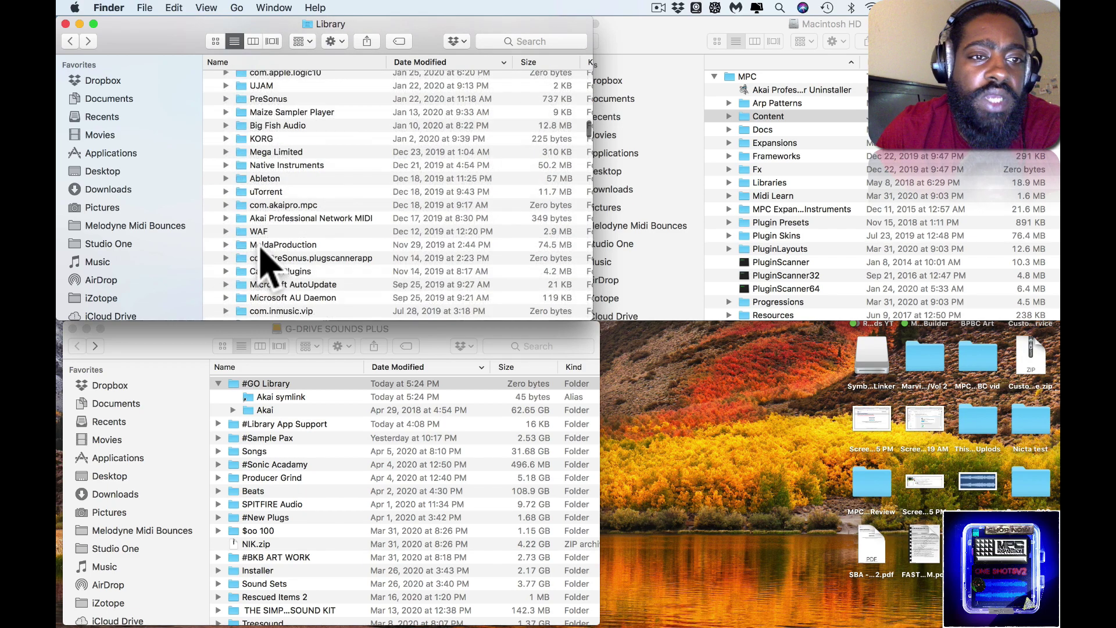
pyautogui.scroll(-15, 263, 264)
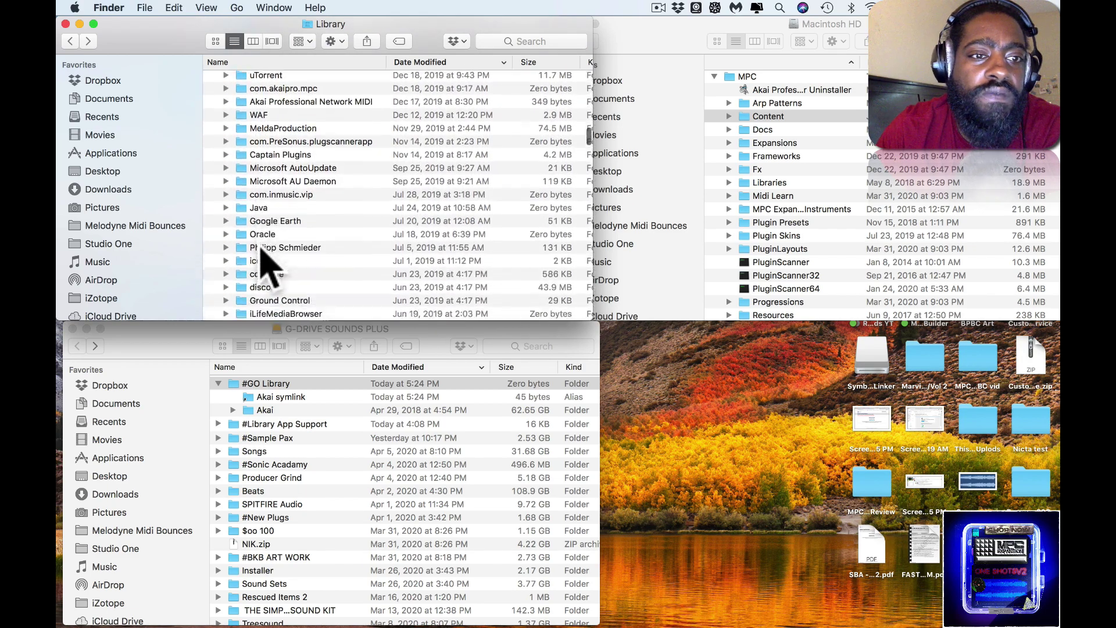
pyautogui.scroll(-15, 263, 265)
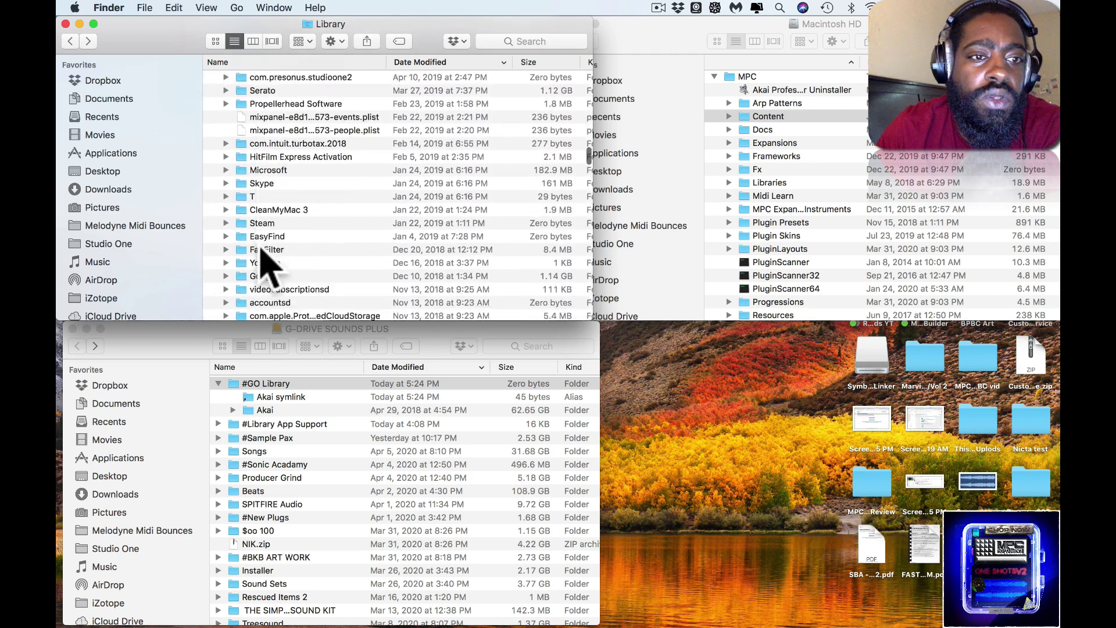
pyautogui.scroll(-5, 260, 249)
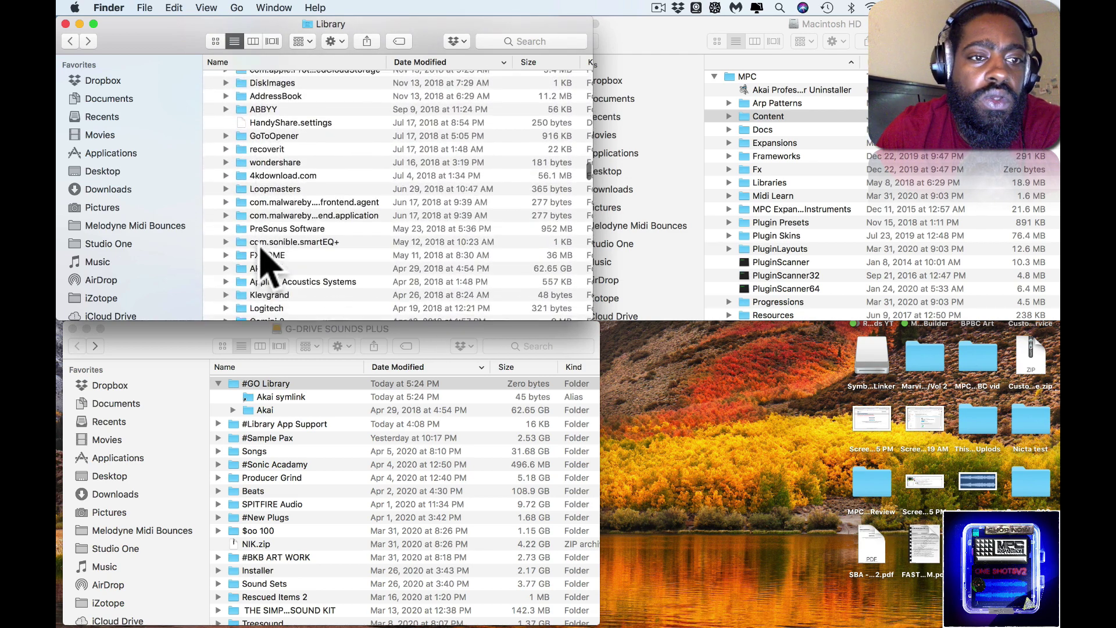
pyautogui.click(244, 244)
pyautogui.rightClick(244, 246)
pyautogui.click(244, 246)
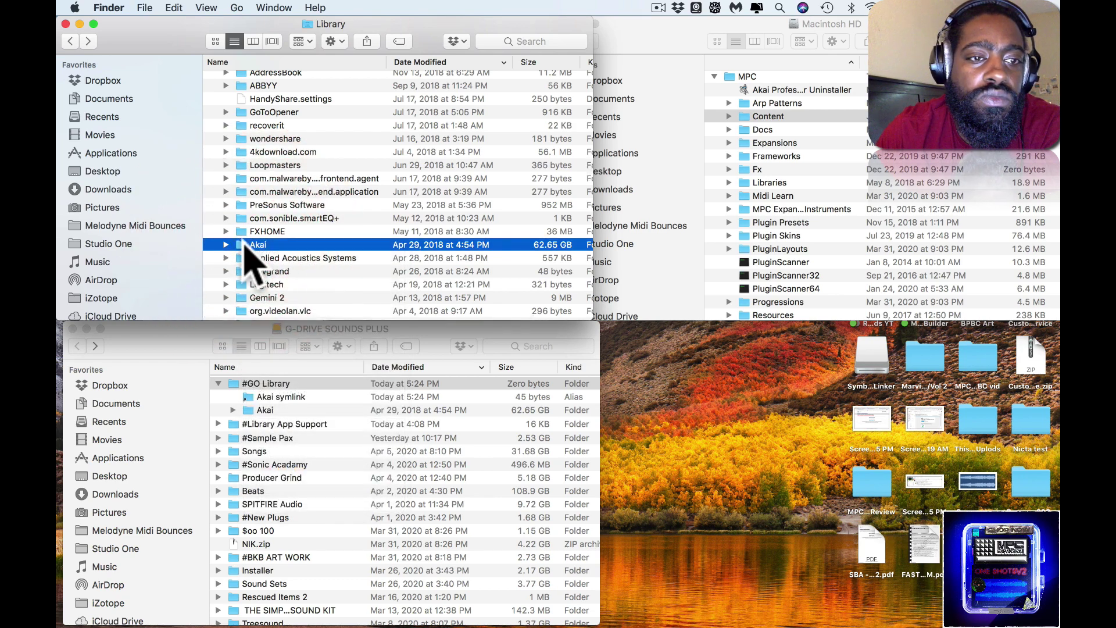
pyautogui.rightClick(245, 246)
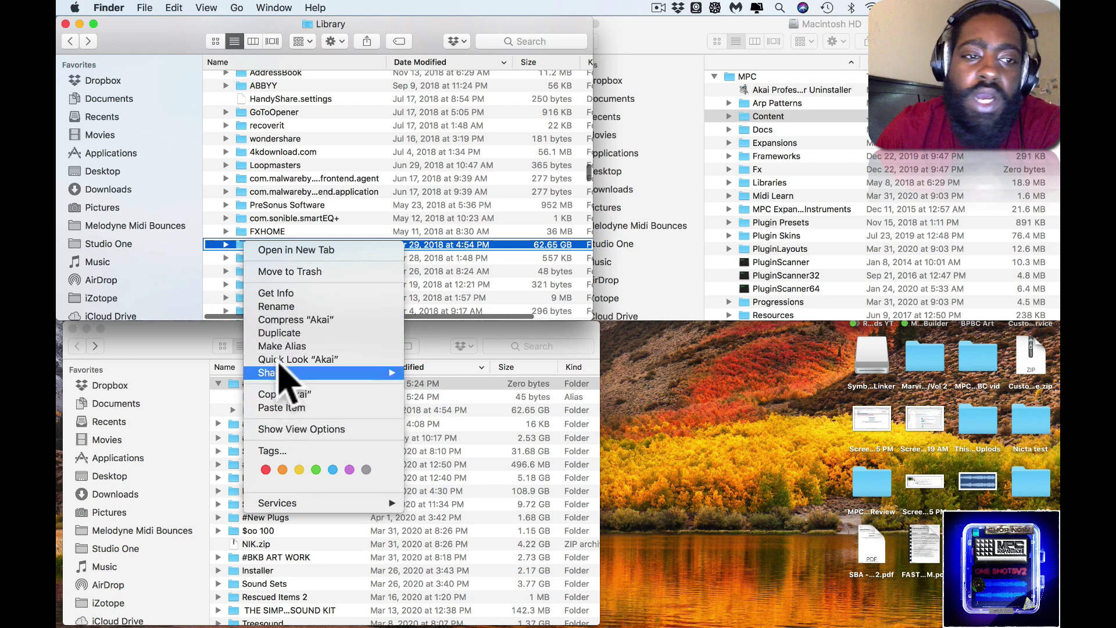
# - Trash the original Akai folder and paste a copy of the Akai symlink into Application Support
pyautogui.click(303, 271)
pyautogui.scroll(-2, 304, 273)
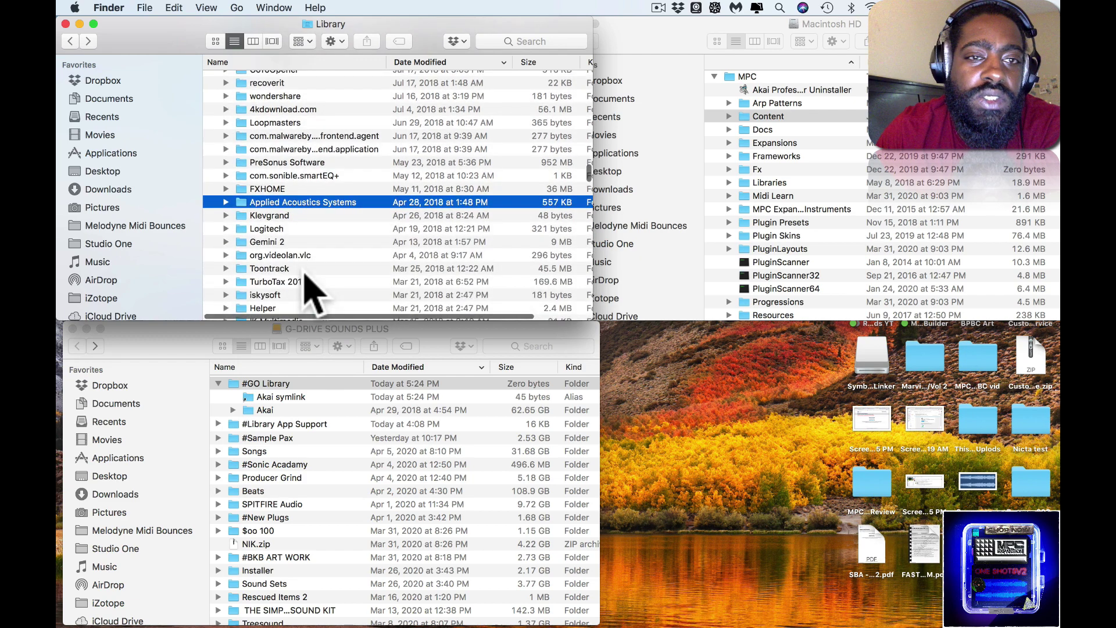
pyautogui.scroll(5, 279, 261)
pyautogui.rightClick(250, 397)
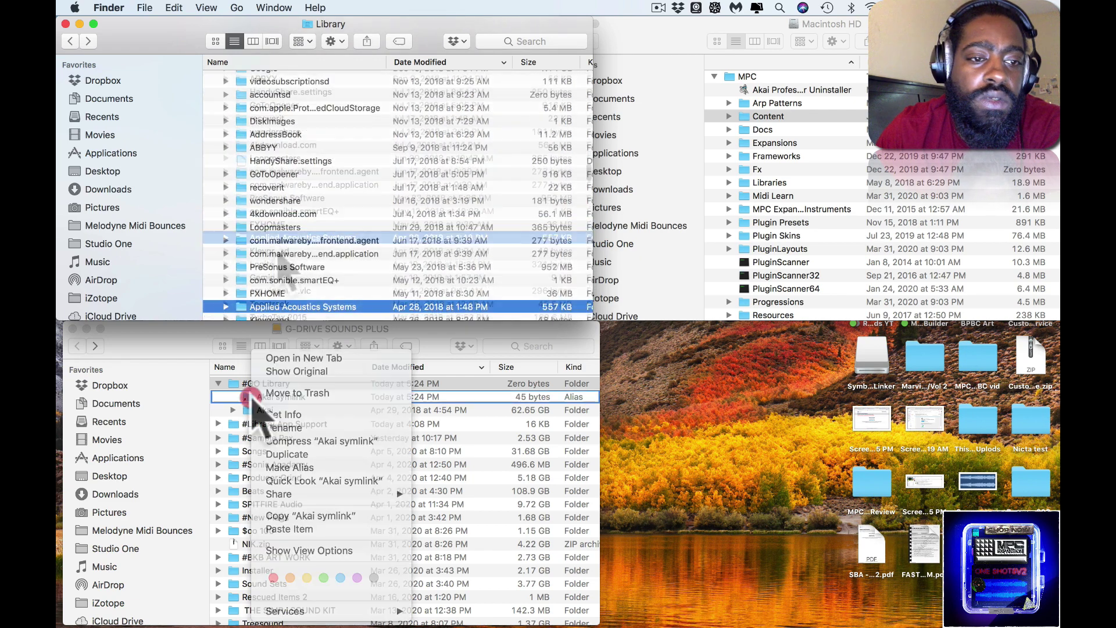
pyautogui.click(272, 515)
pyautogui.click(233, 94)
pyautogui.rightClick(235, 95)
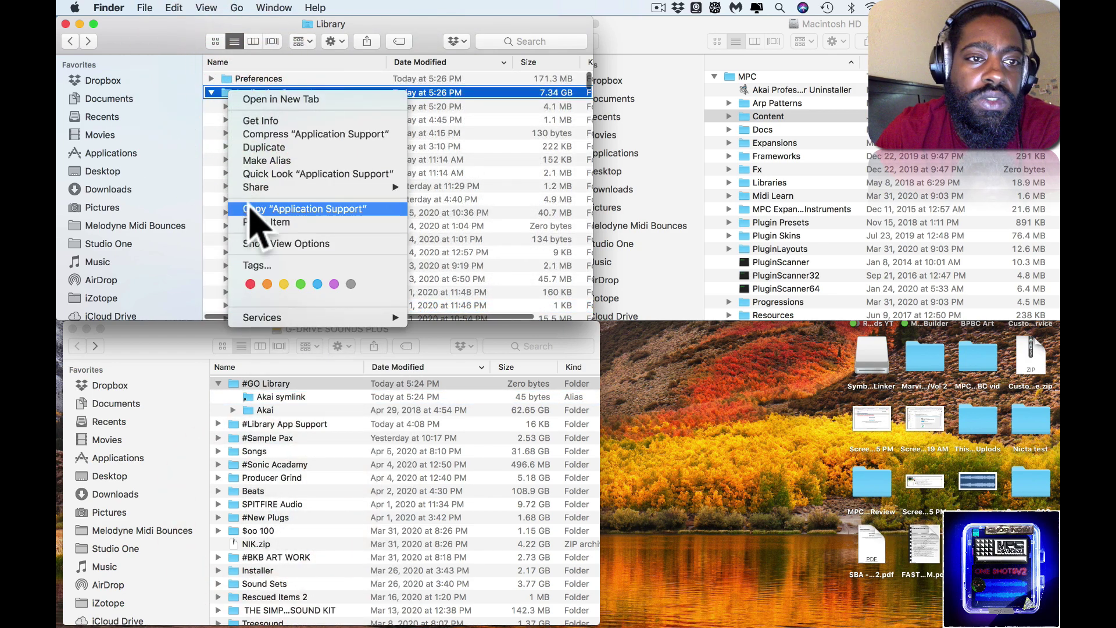
pyautogui.click(251, 221)
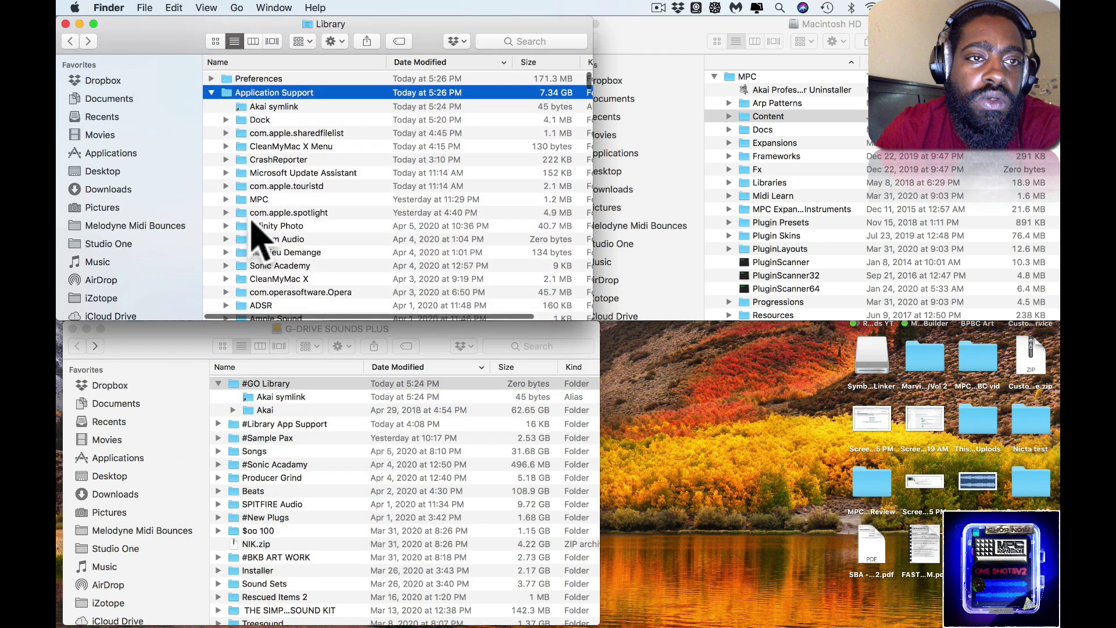
# - Rename the pasted 'Akai symlink' alias to 'Akai'
pyautogui.click(288, 93)
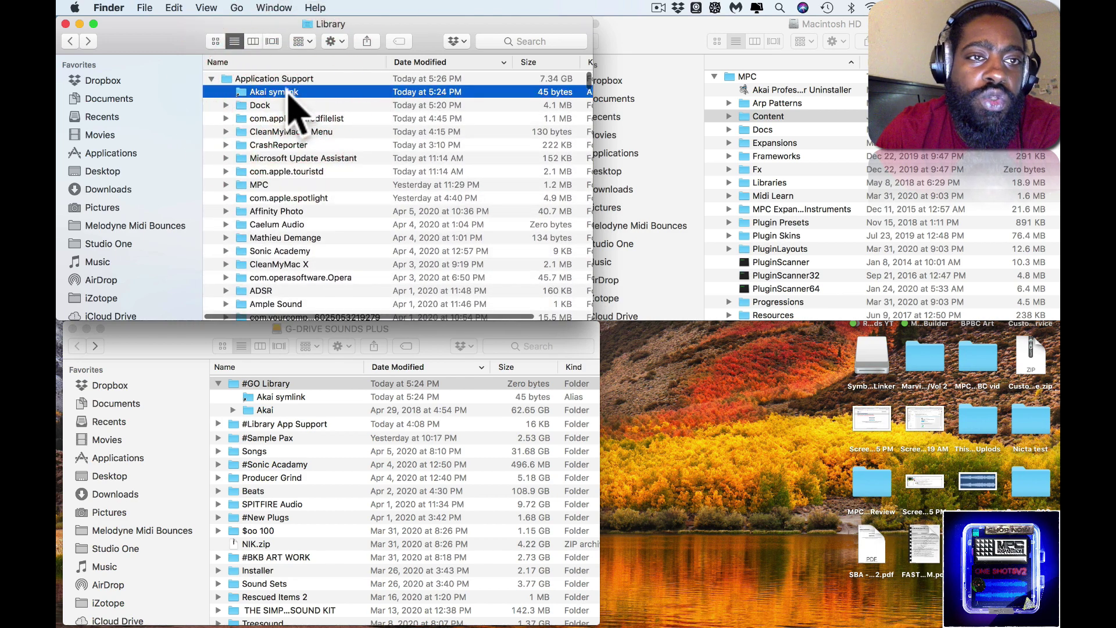
pyautogui.click(289, 92)
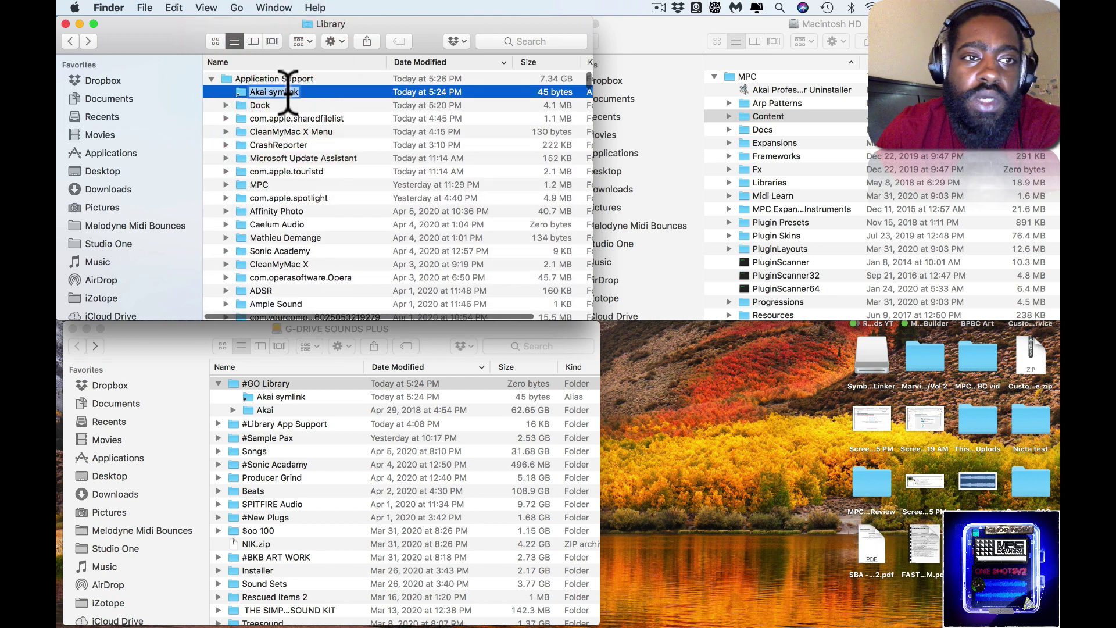
pyautogui.press('Right')
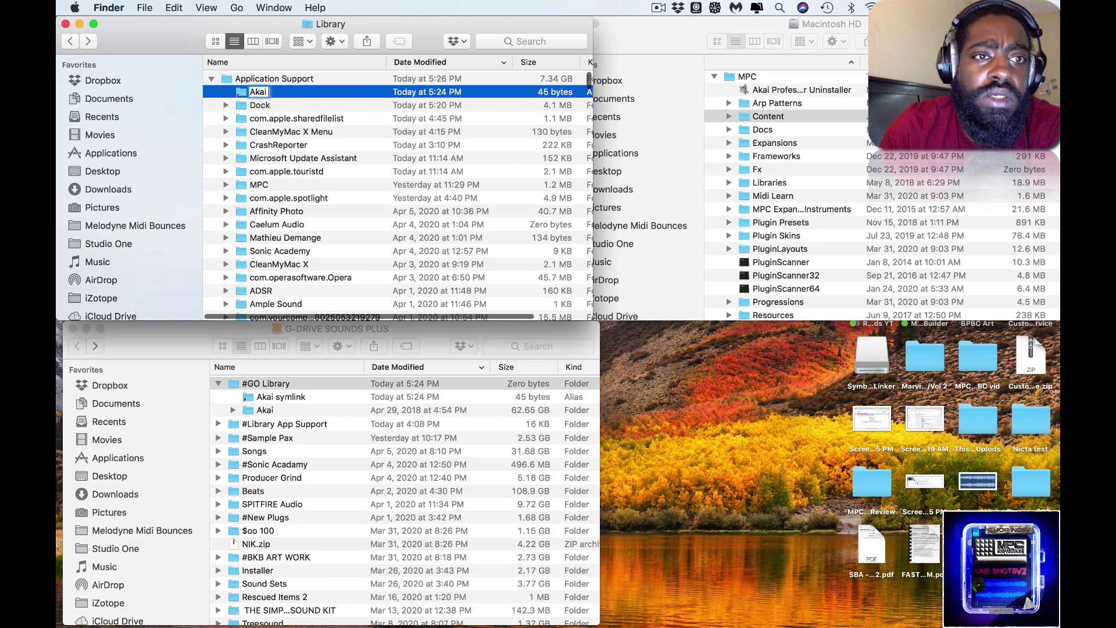
pyautogui.press('Return')
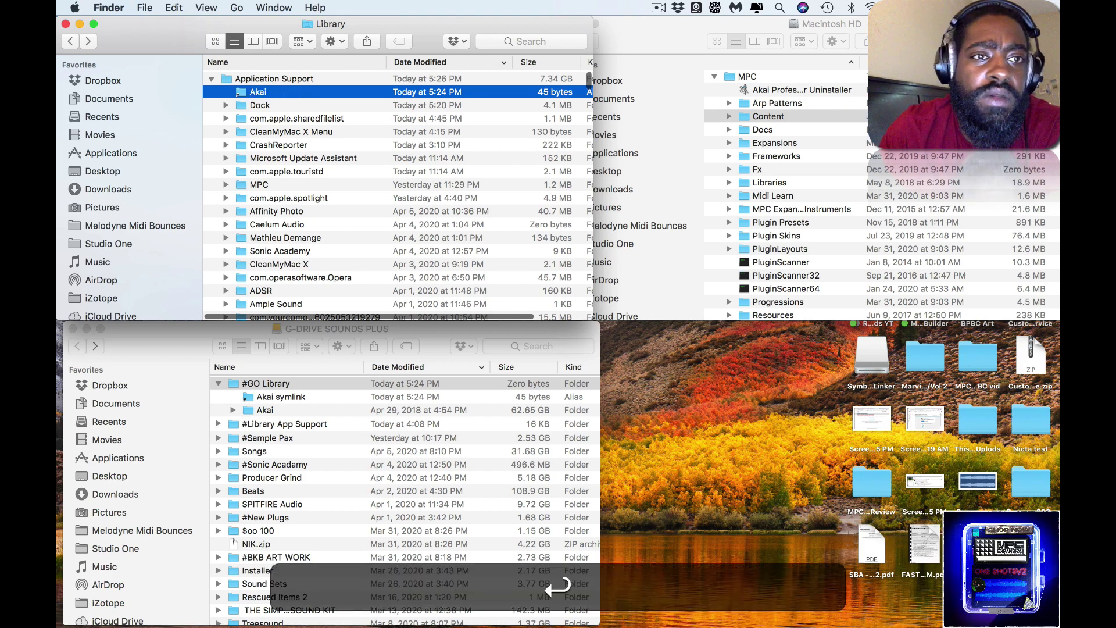
# - Verify the renamed Akai alias opens onto the MPC folder, then return to Library
pyautogui.doubleClick(243, 92)
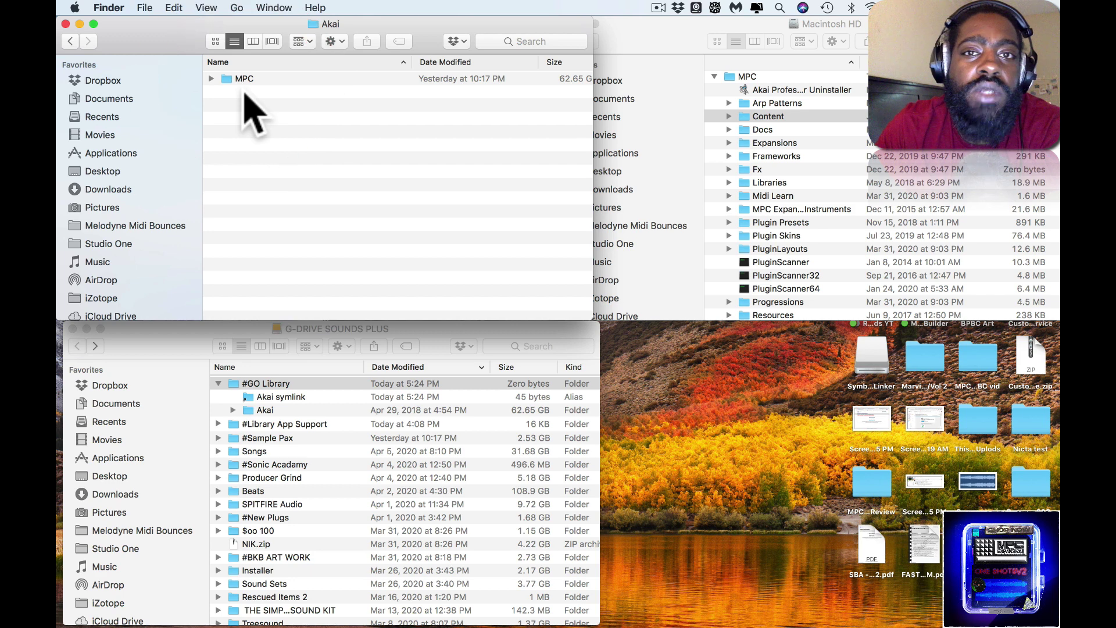
pyautogui.click(212, 79)
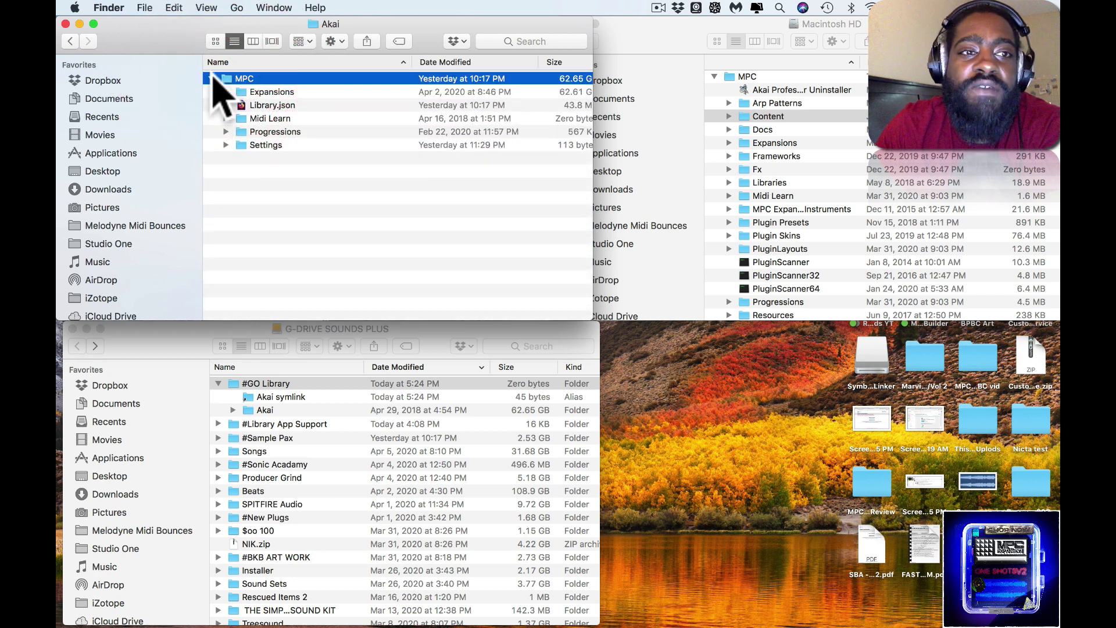
pyautogui.click(213, 79)
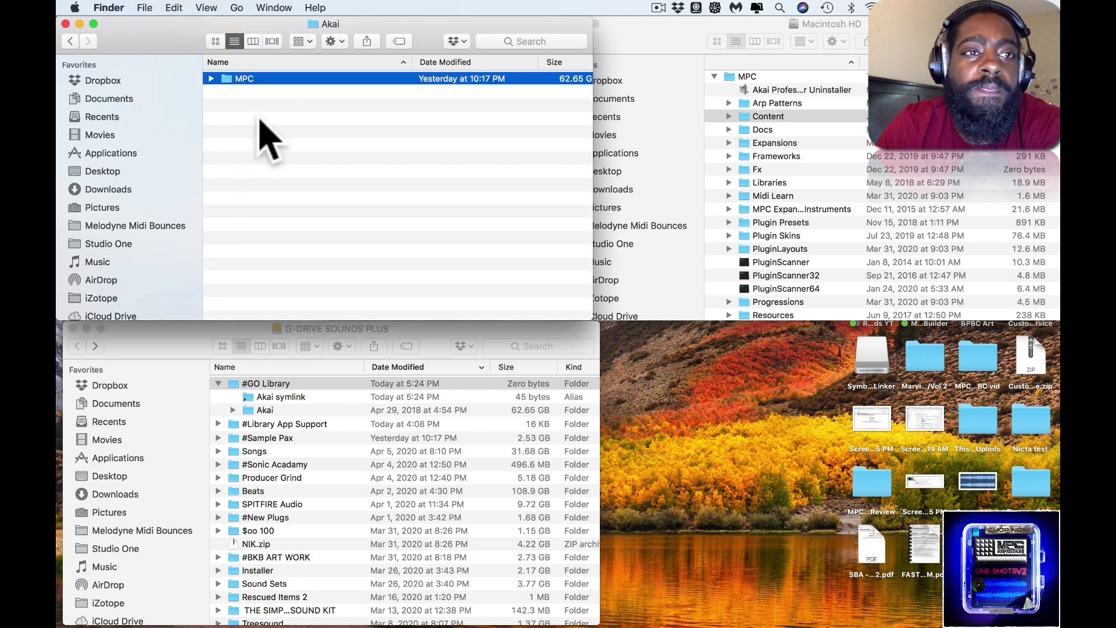
pyautogui.click(70, 42)
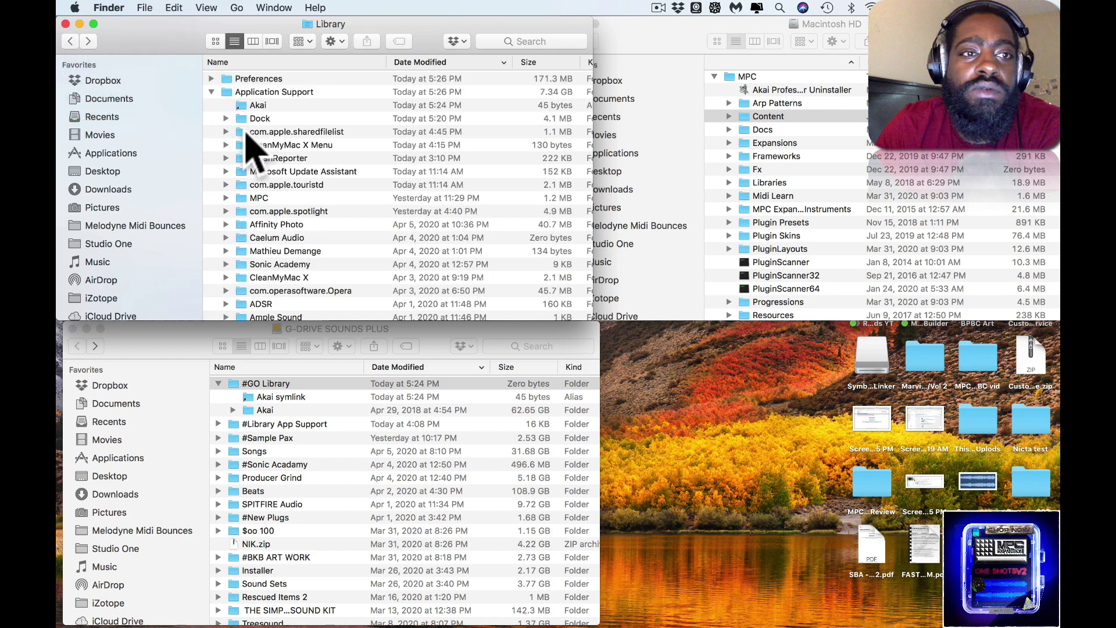
pyautogui.click(254, 385)
pyautogui.click(251, 397)
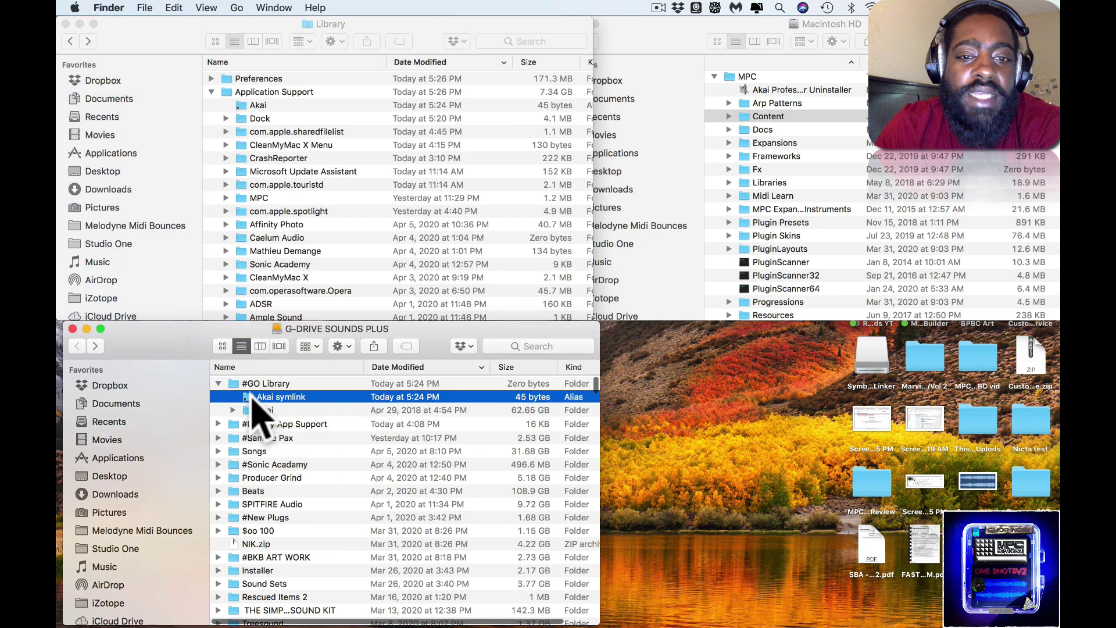
# - Trash the leftover Akai symlink alias from #GO Library and show CleanMyMac's system overview
pyautogui.rightClick(251, 397)
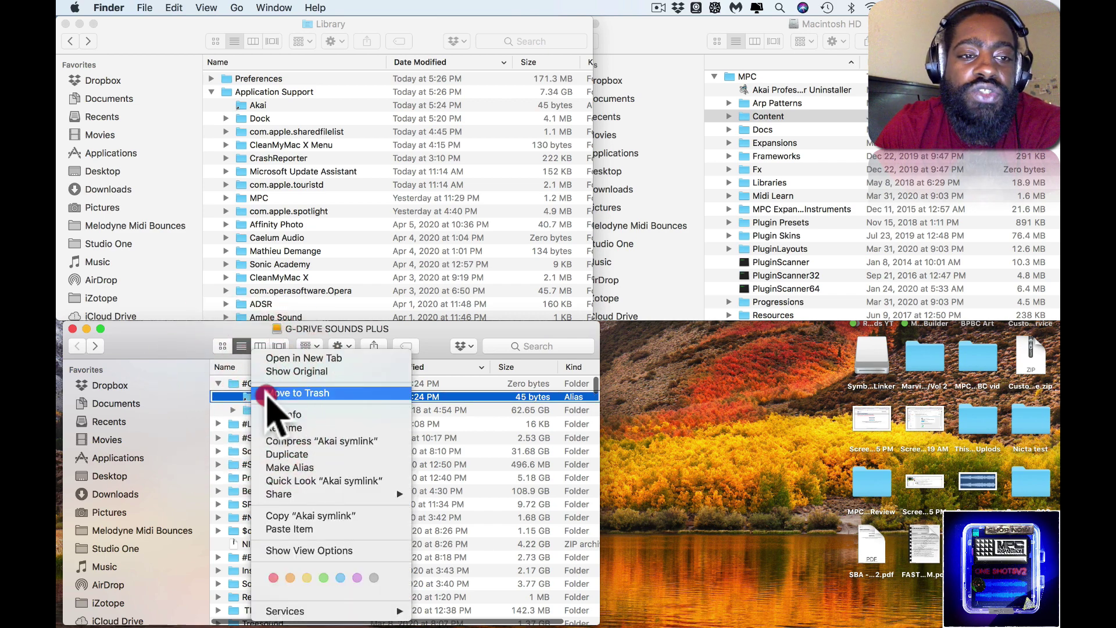
pyautogui.click(268, 393)
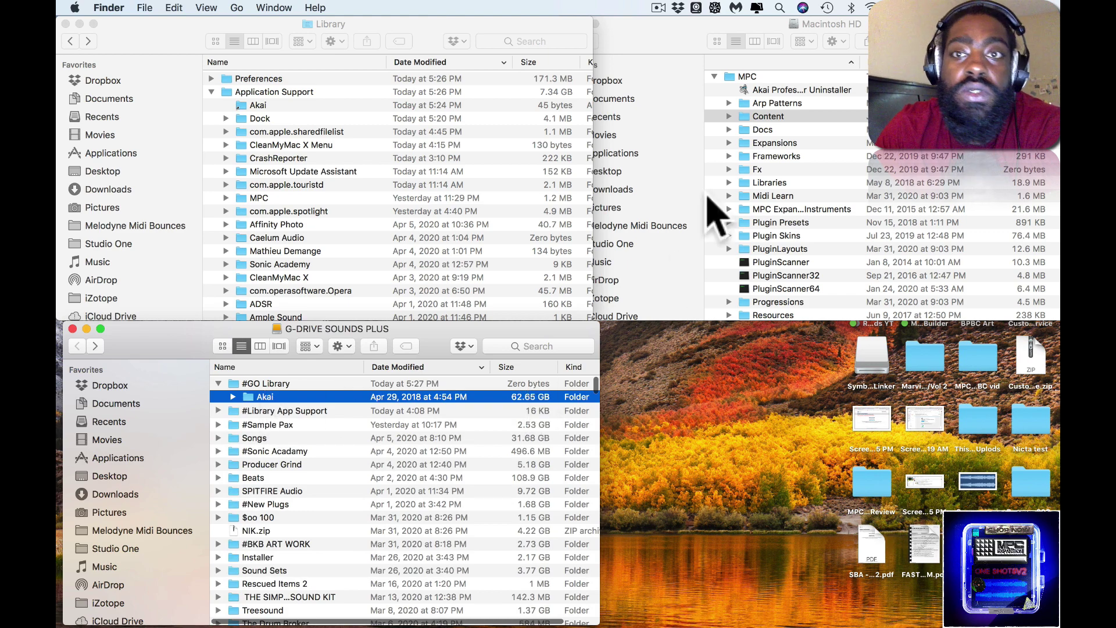
pyautogui.click(756, 7)
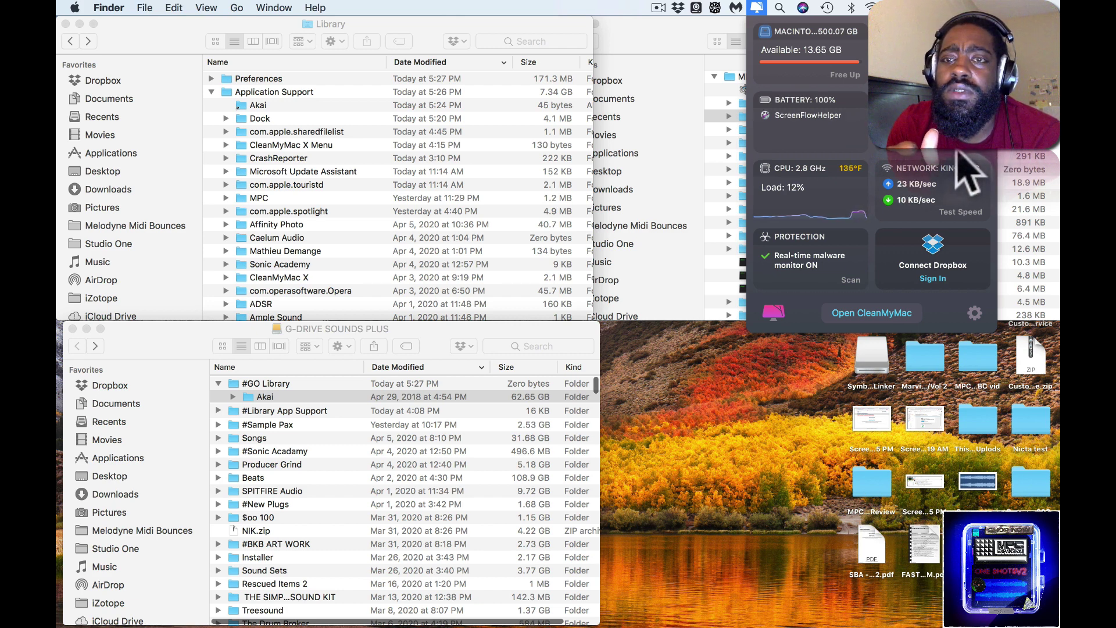
# - Check Macintosh HD free space, about 13.42 GB, in CleanMyMac and Storage, then close both
pyautogui.click(758, 9)
pyautogui.click(759, 9)
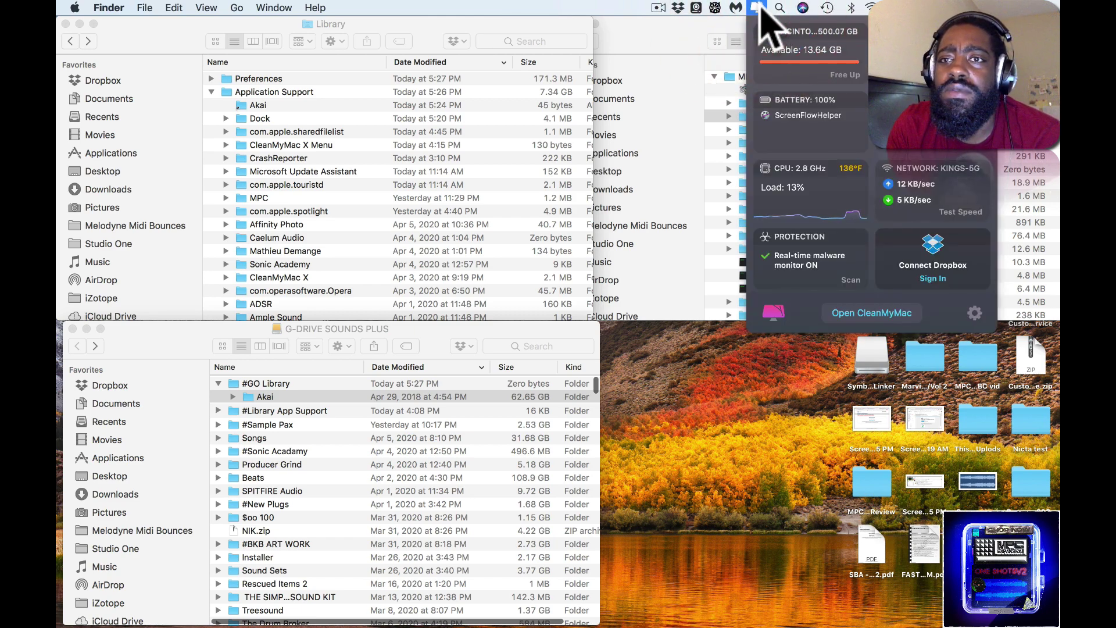
pyautogui.click(758, 7)
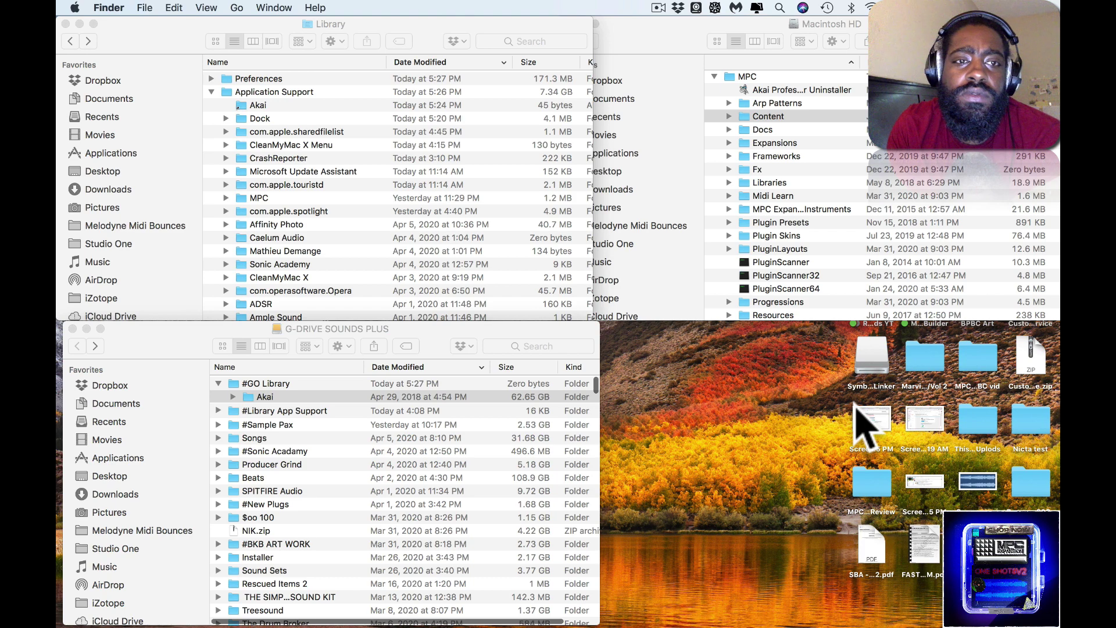
pyautogui.moveTo(853, 623)
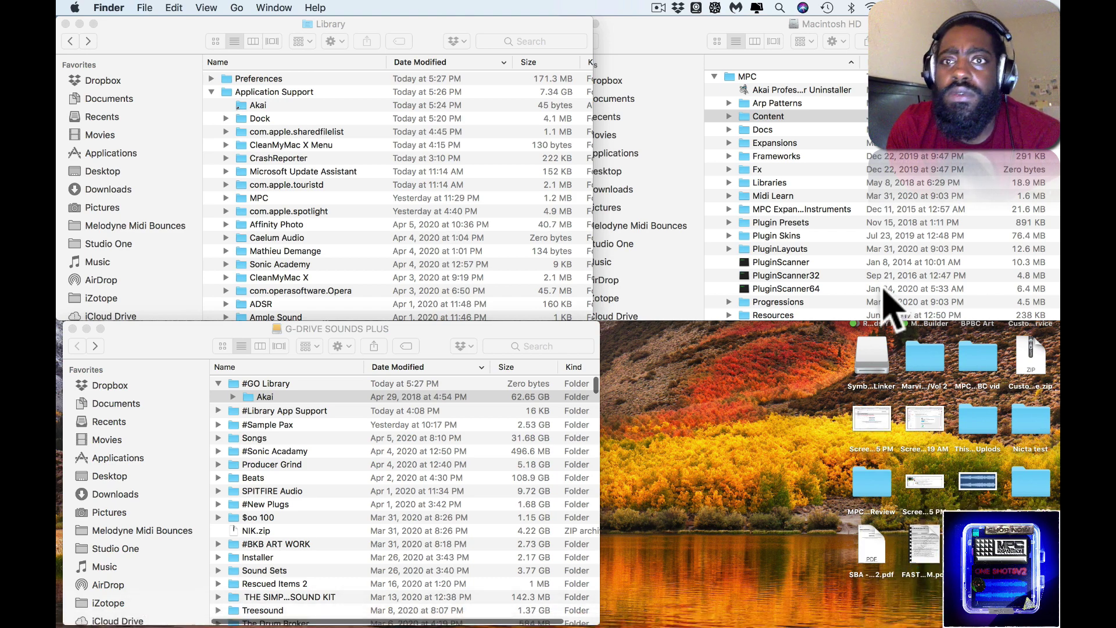
pyautogui.click(758, 7)
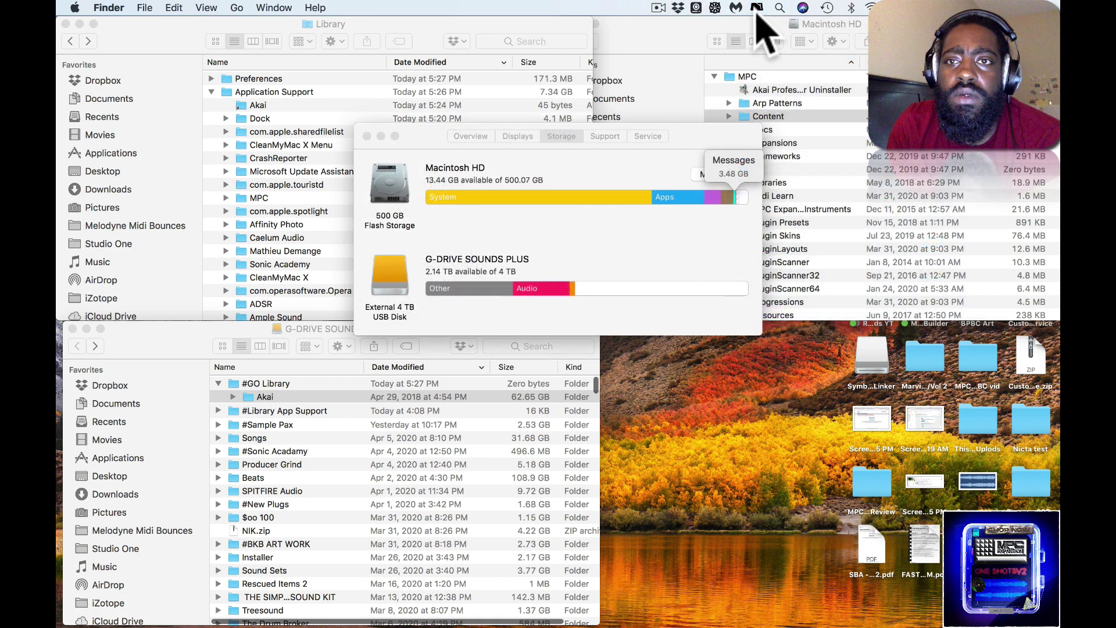
pyautogui.click(756, 8)
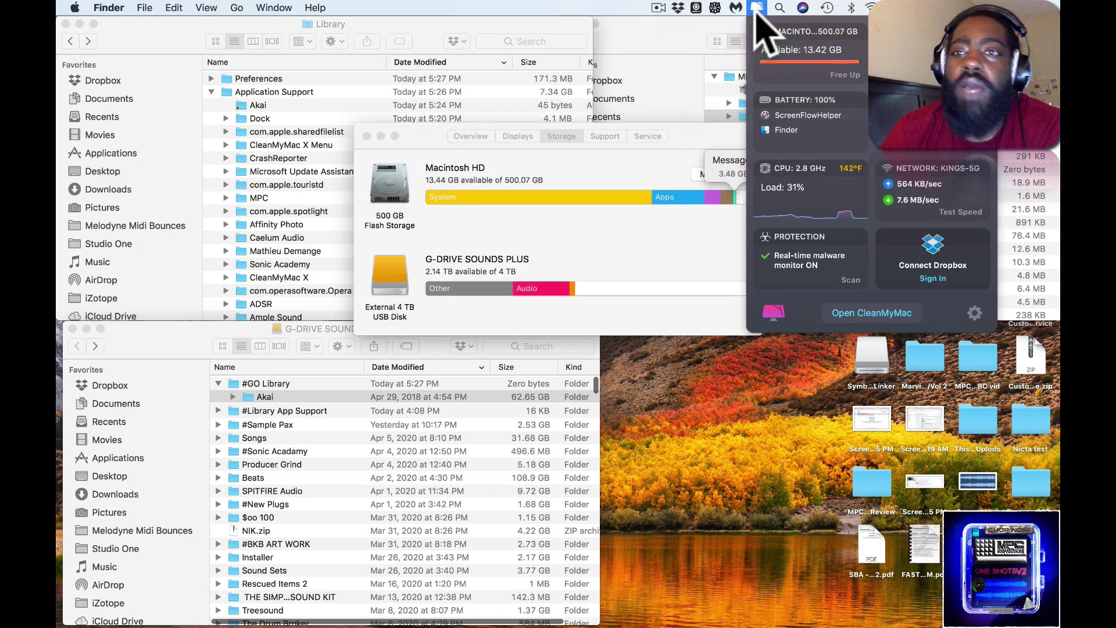
pyautogui.click(756, 8)
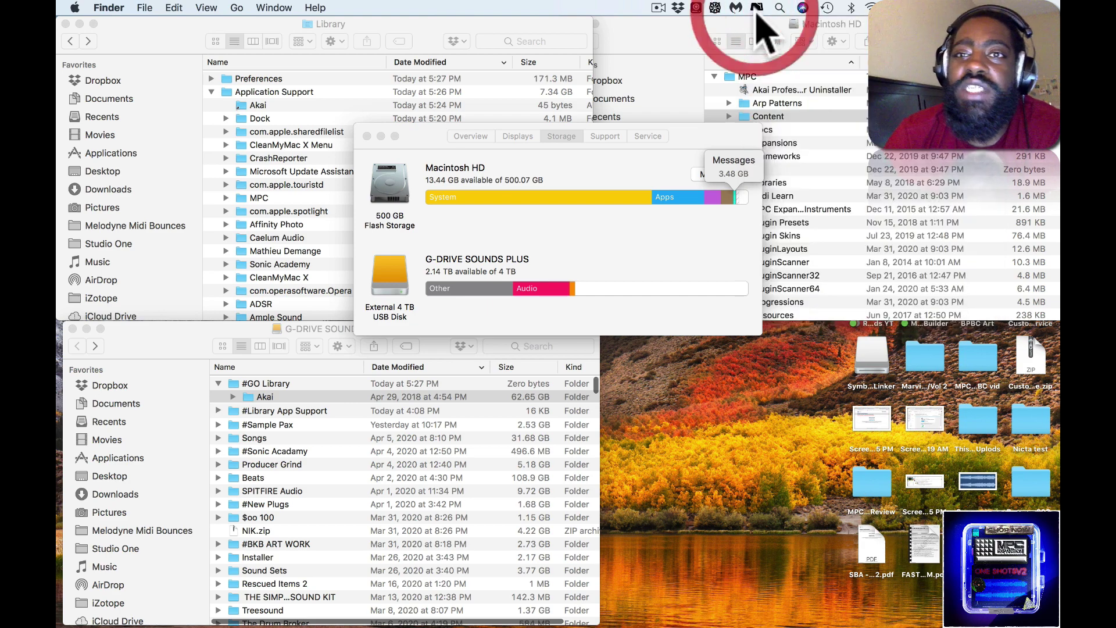
pyautogui.click(366, 137)
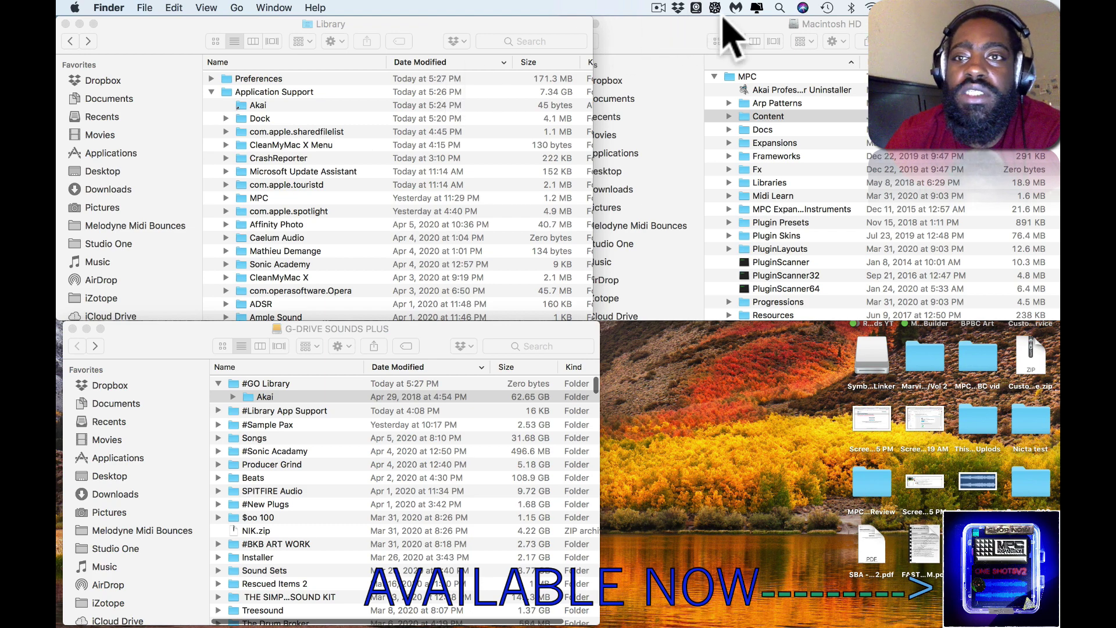
pyautogui.click(756, 7)
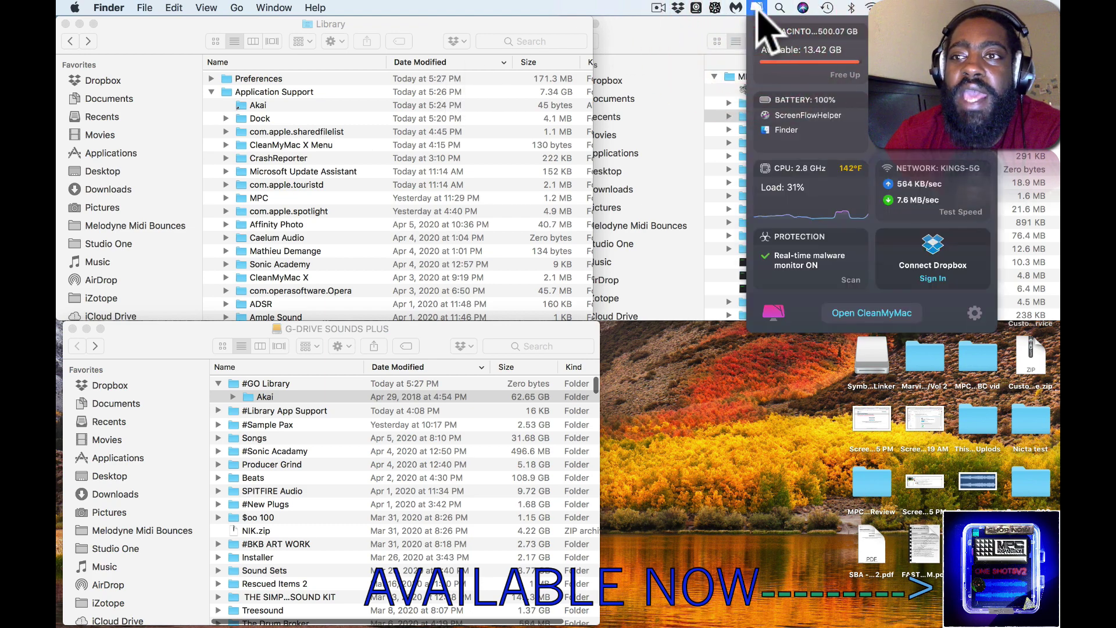
pyautogui.click(756, 8)
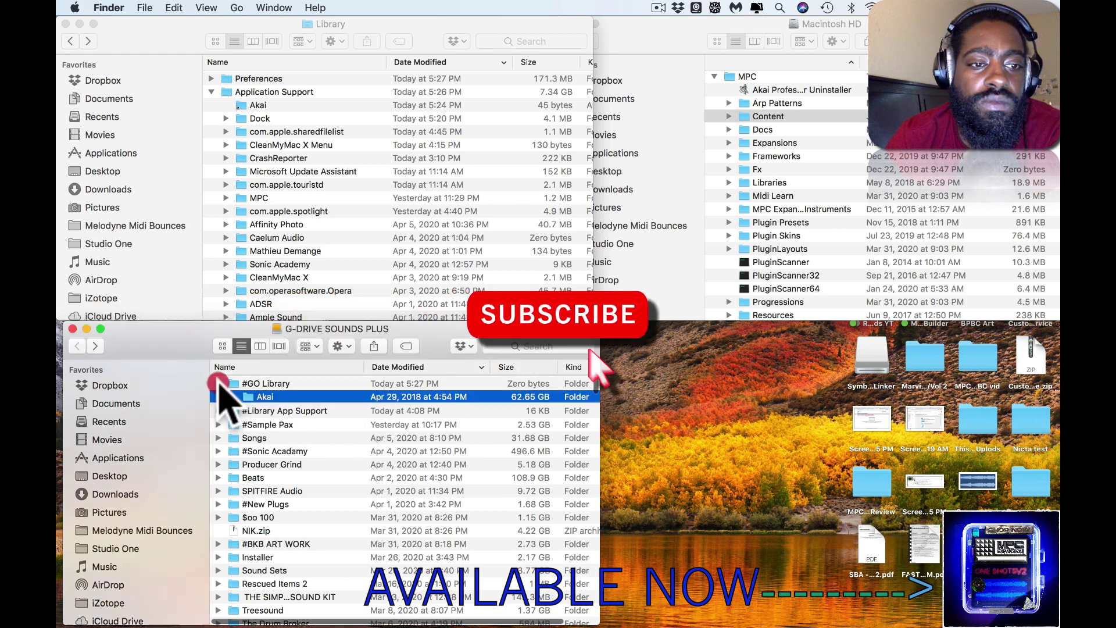
# - In the G-Drive window, collapse the #GO Library folder
pyautogui.click(219, 385)
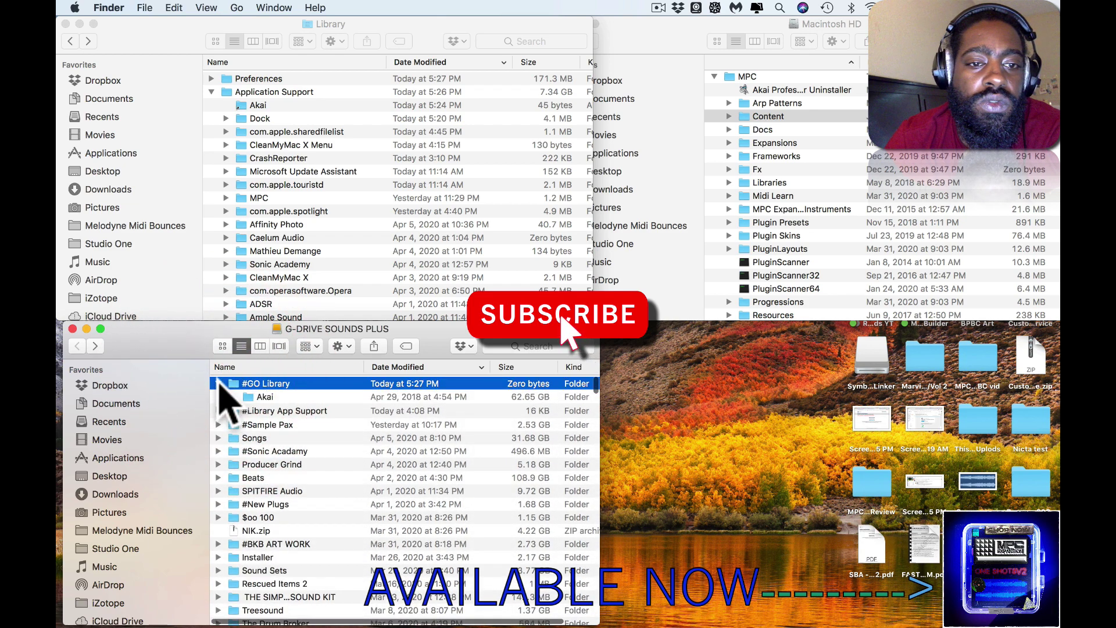
pyautogui.click(219, 383)
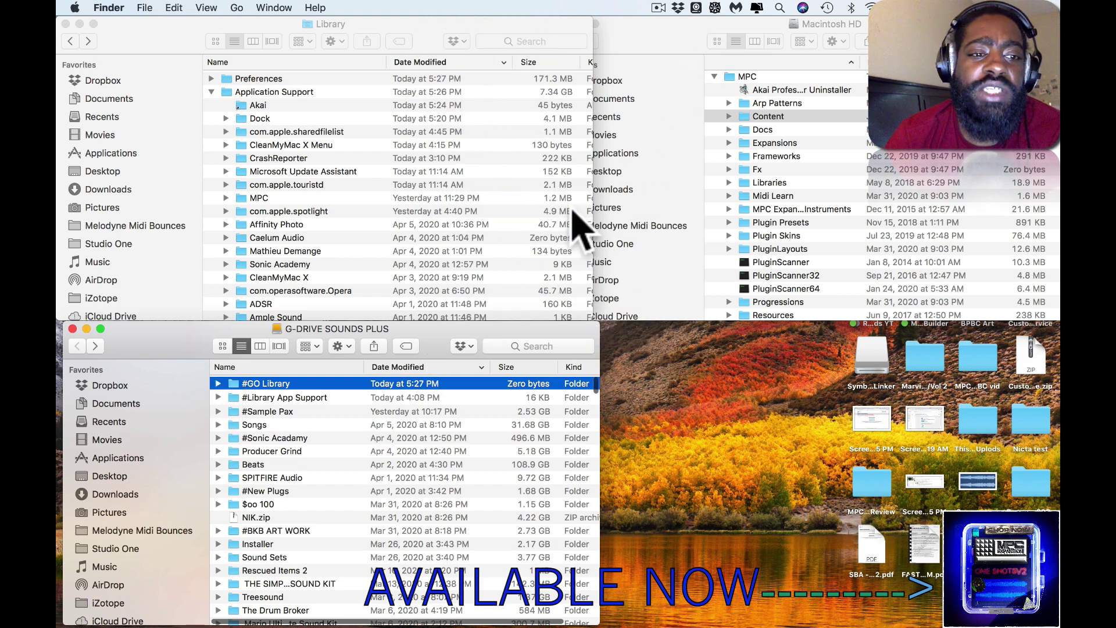
pyautogui.click(216, 385)
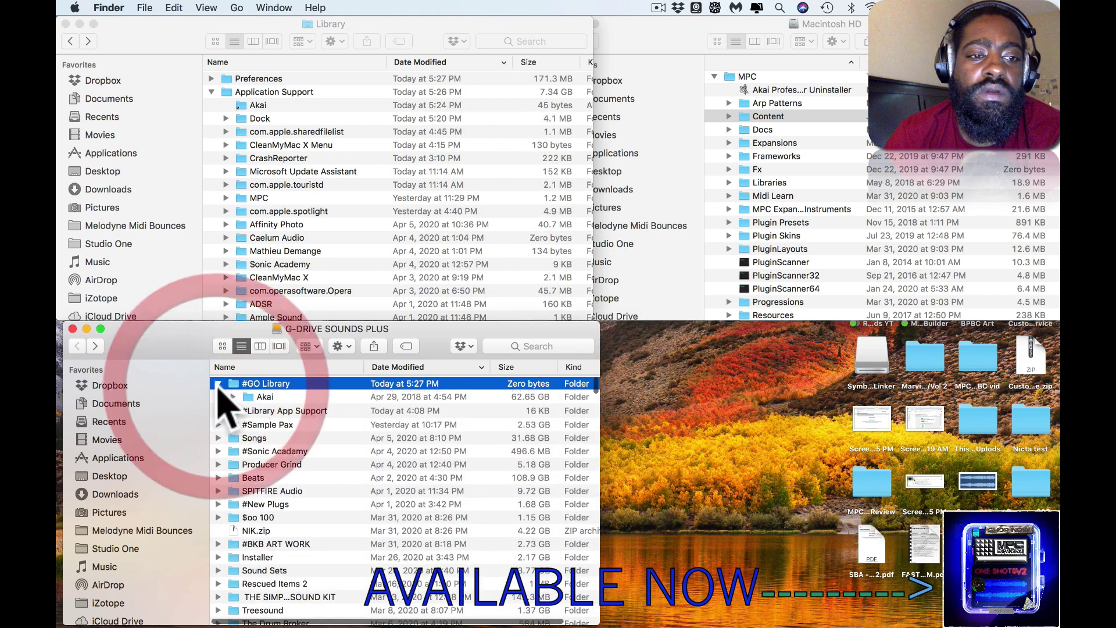
pyautogui.click(216, 385)
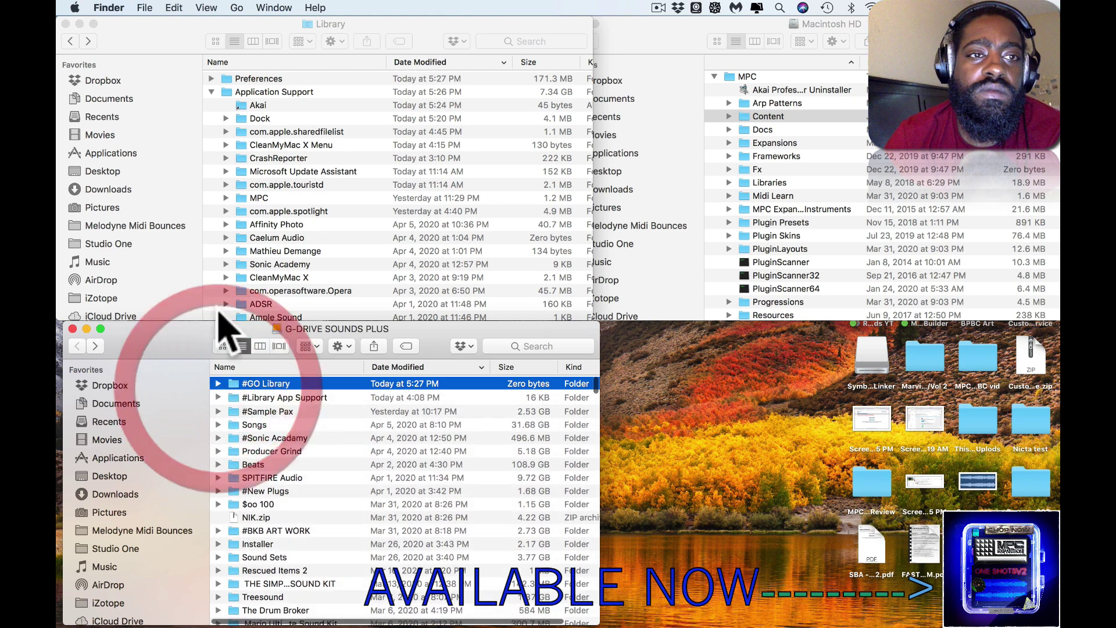
# - Review then collapse Application Support in the Library window
pyautogui.click(212, 92)
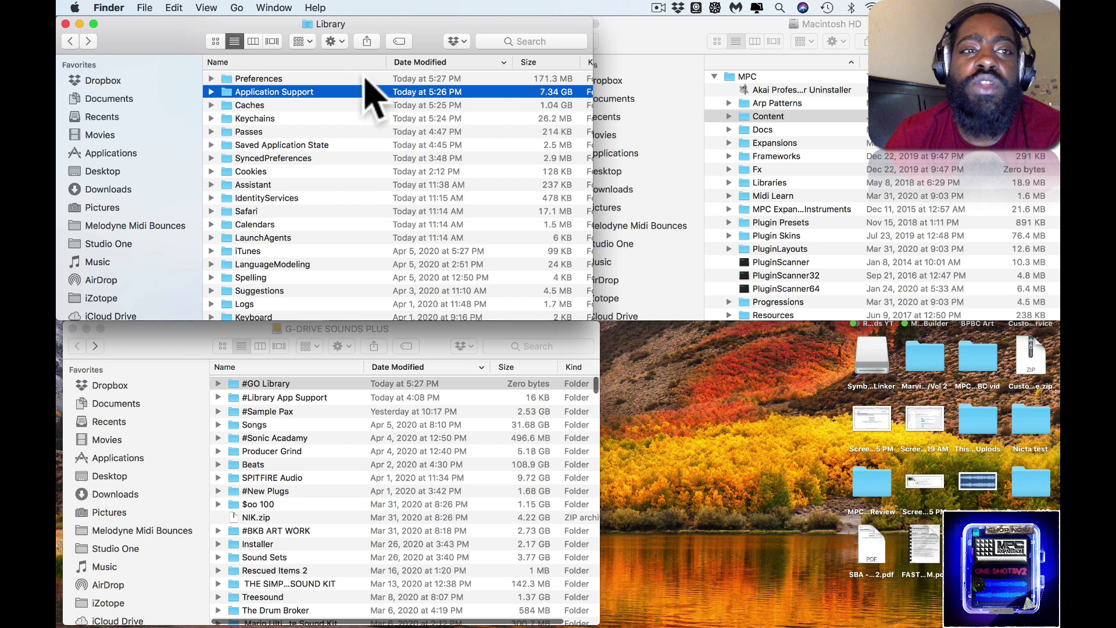
pyautogui.click(212, 93)
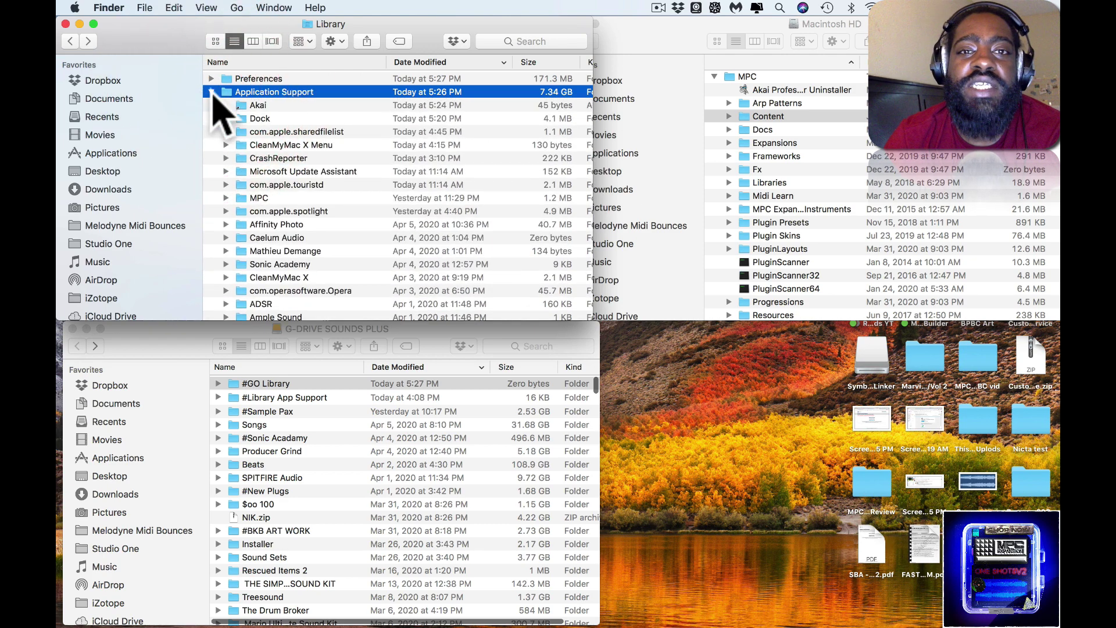
pyautogui.scroll(-2, 241, 173)
pyautogui.scroll(-8, 241, 174)
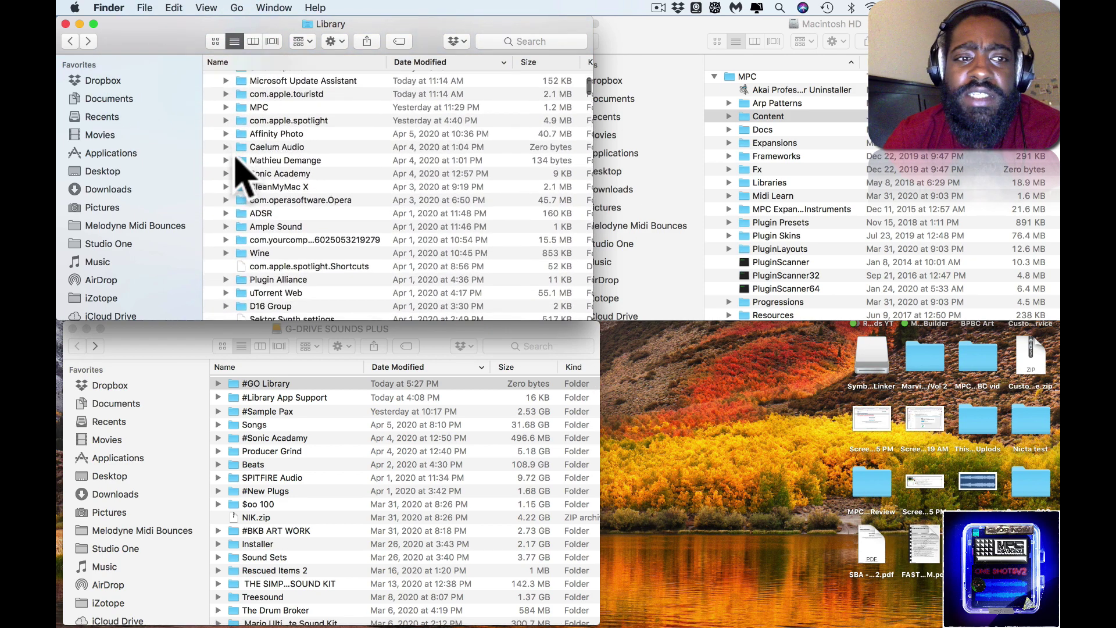
pyautogui.scroll(-6, 241, 174)
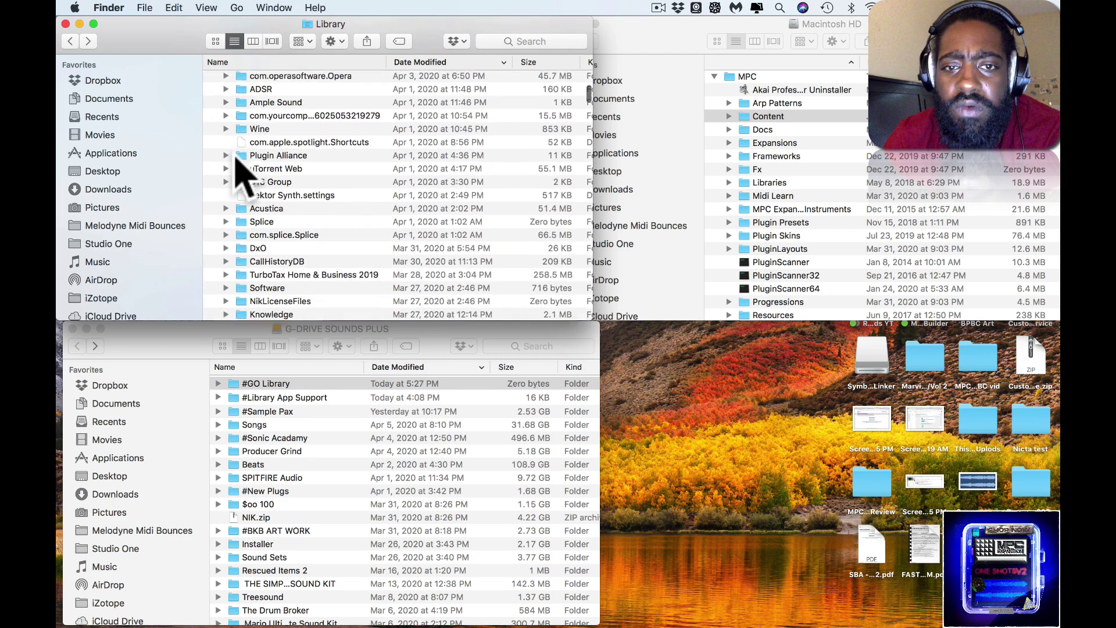
pyautogui.press('Left')
pyautogui.press('Left')
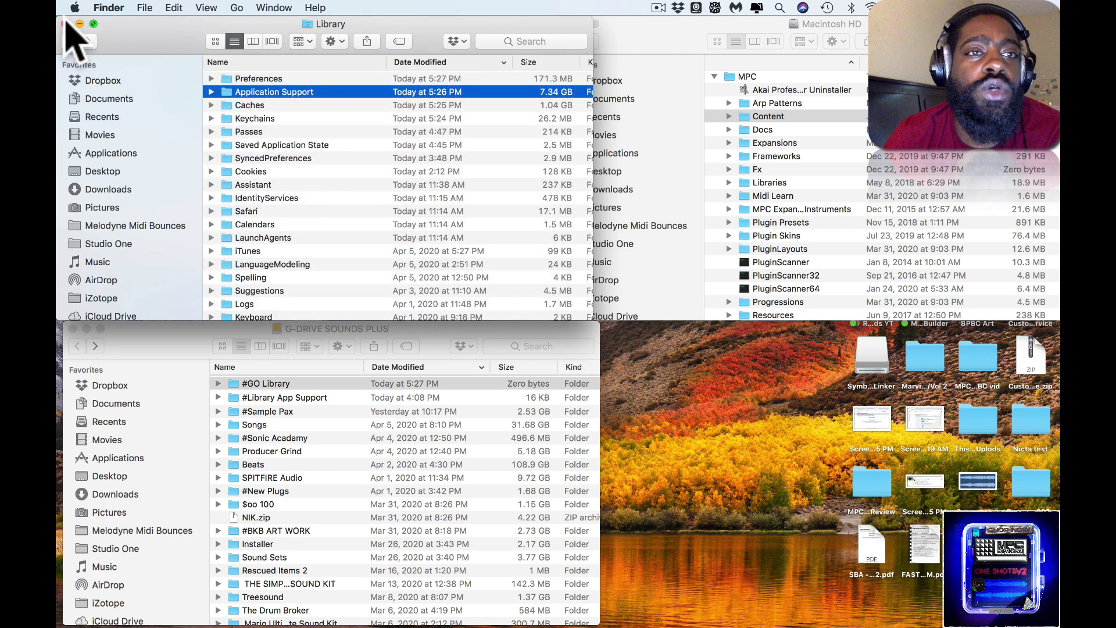
# - Close the Library window and peek inside the MPC Content folder
pyautogui.click(66, 24)
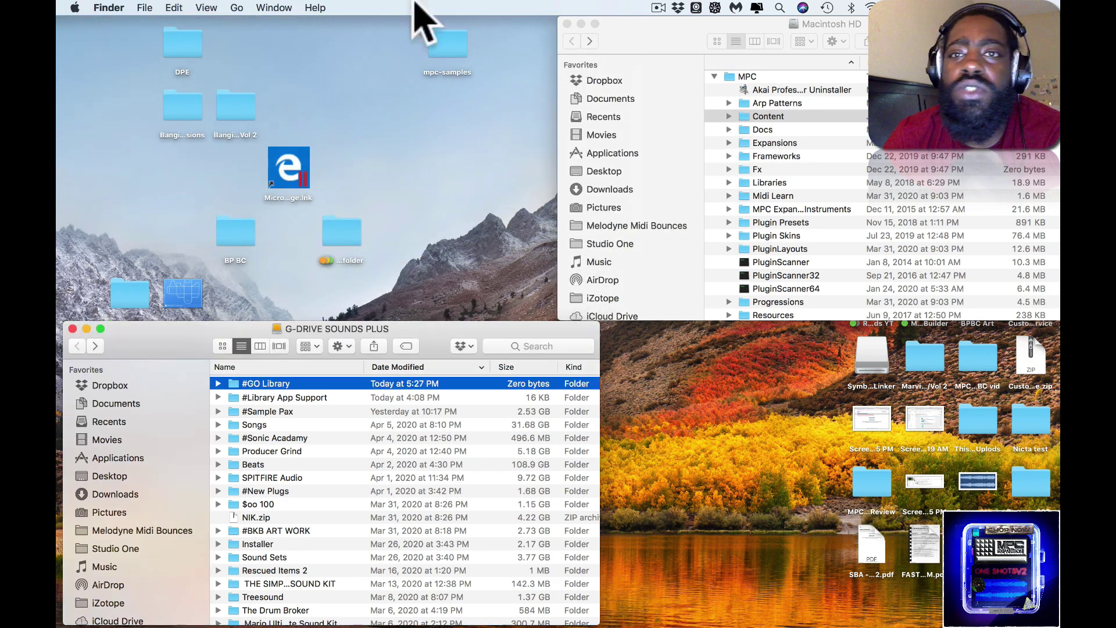
pyautogui.click(757, 7)
pyautogui.click(757, 7)
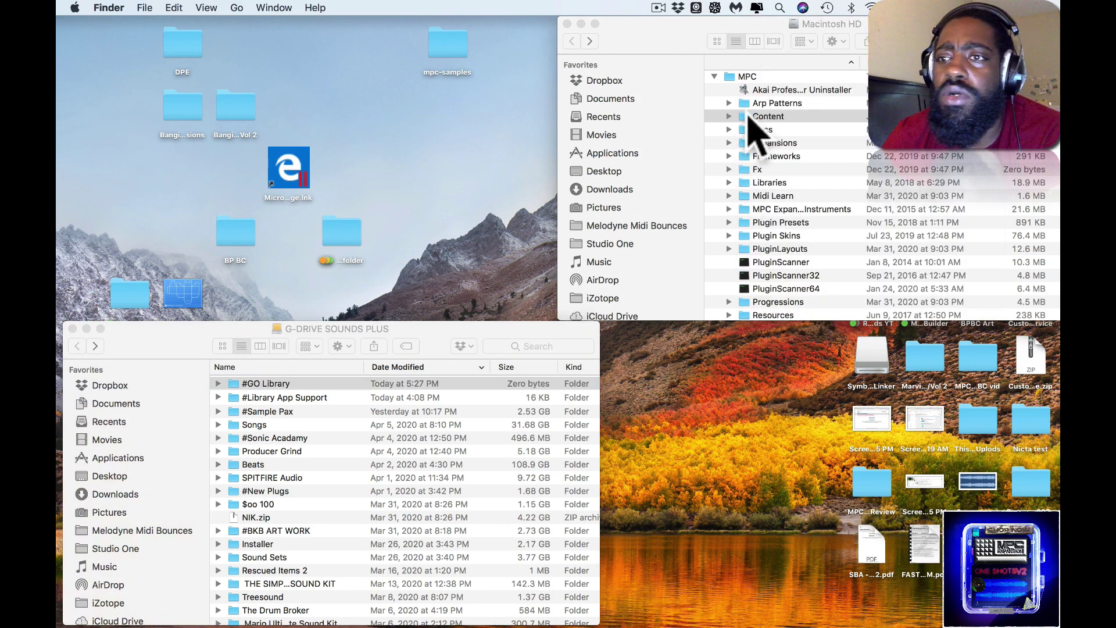
pyautogui.click(729, 116)
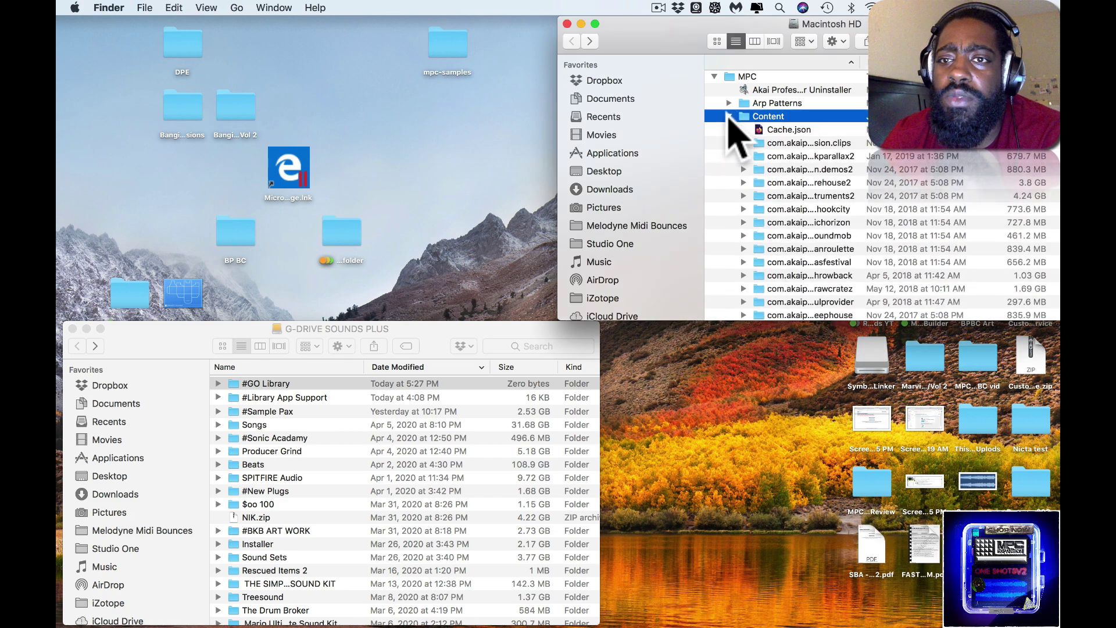
pyautogui.click(729, 116)
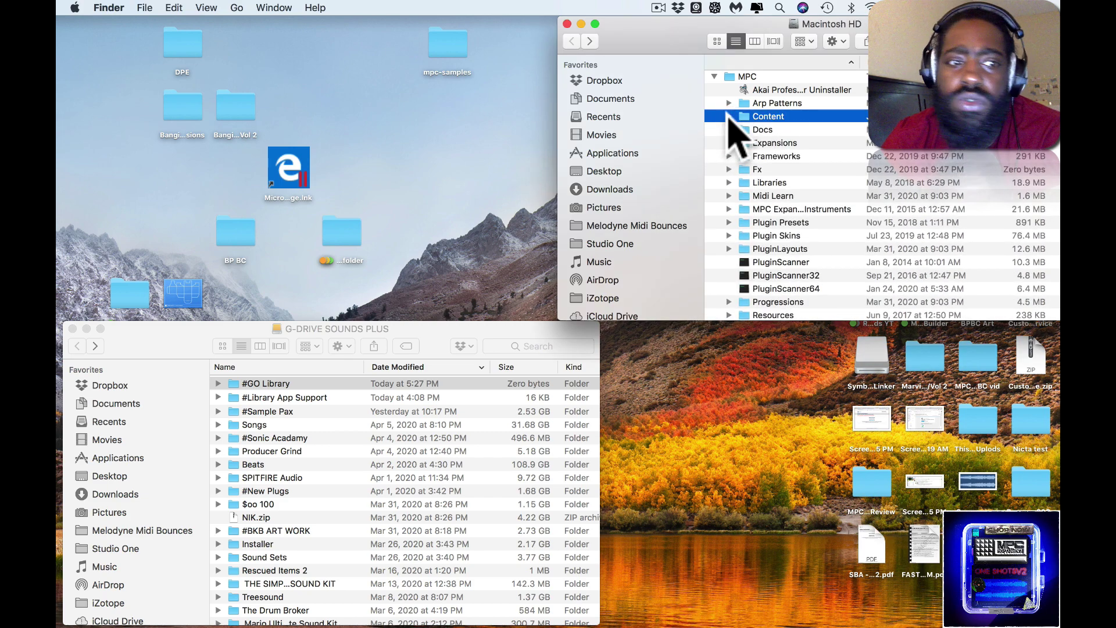
pyautogui.scroll(1, 729, 121)
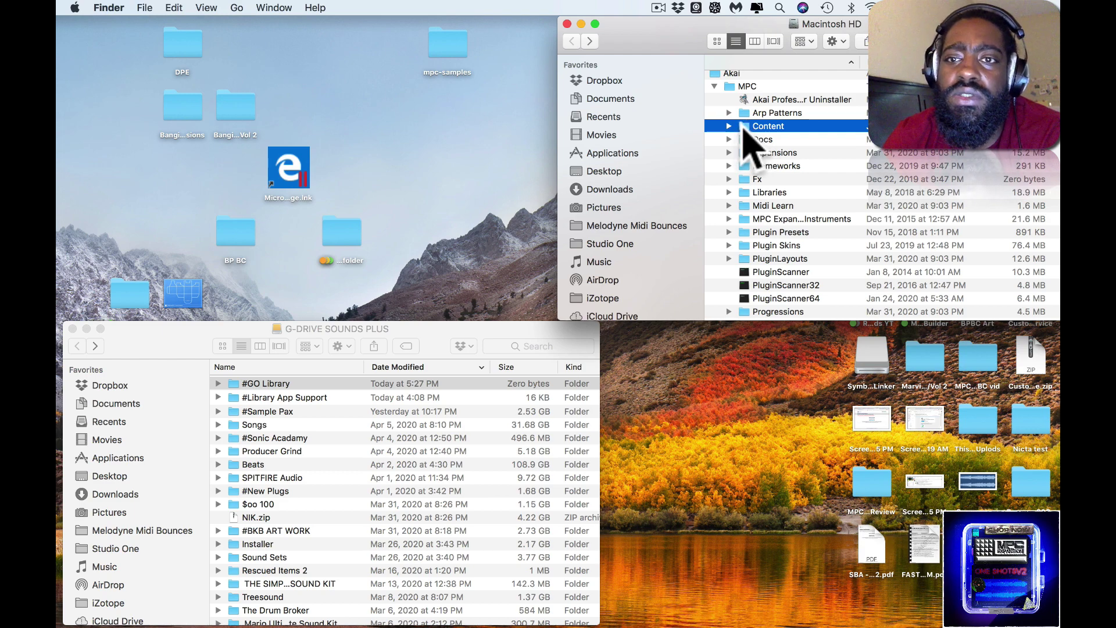
# - Copy the Content folder and paste it into #Library App Support on G-Drive
pyautogui.rightClick(744, 129)
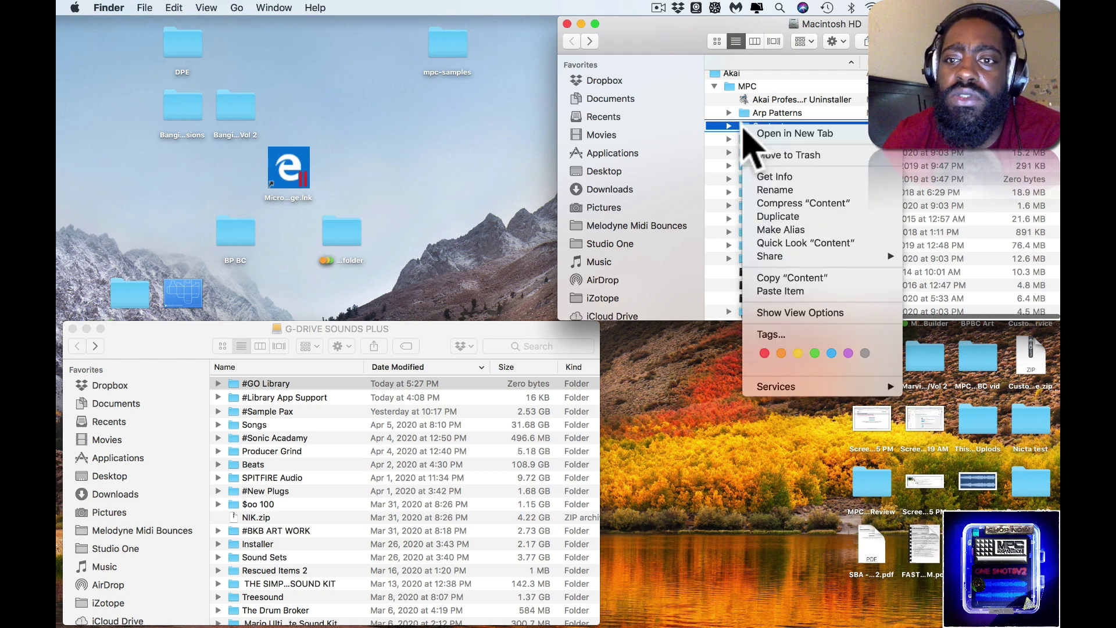
pyautogui.click(772, 280)
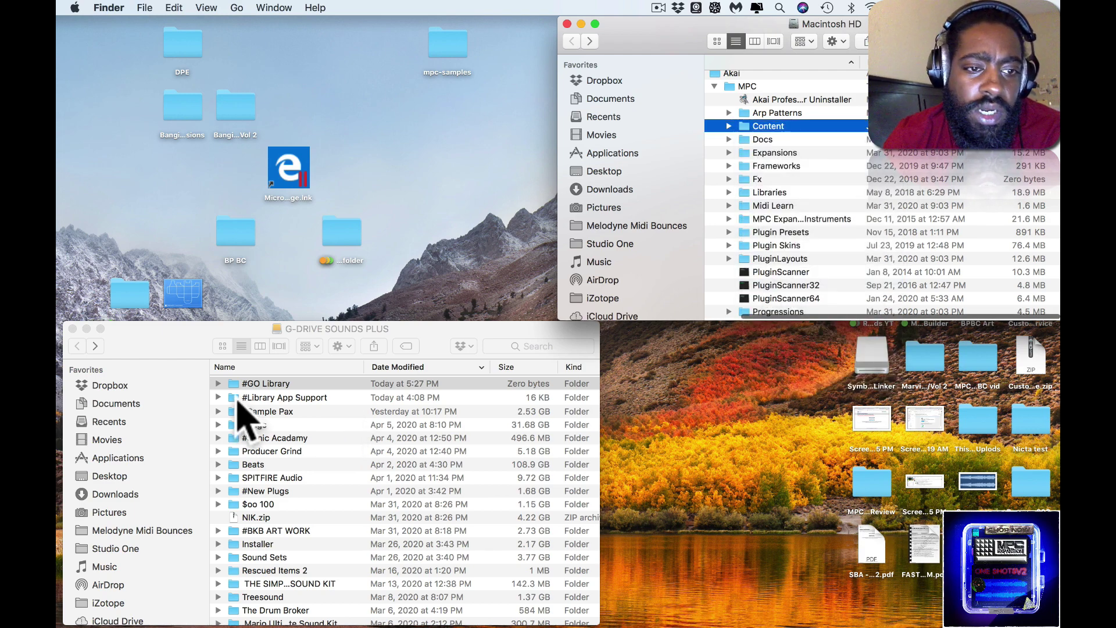
pyautogui.click(239, 400)
pyautogui.rightClick(235, 400)
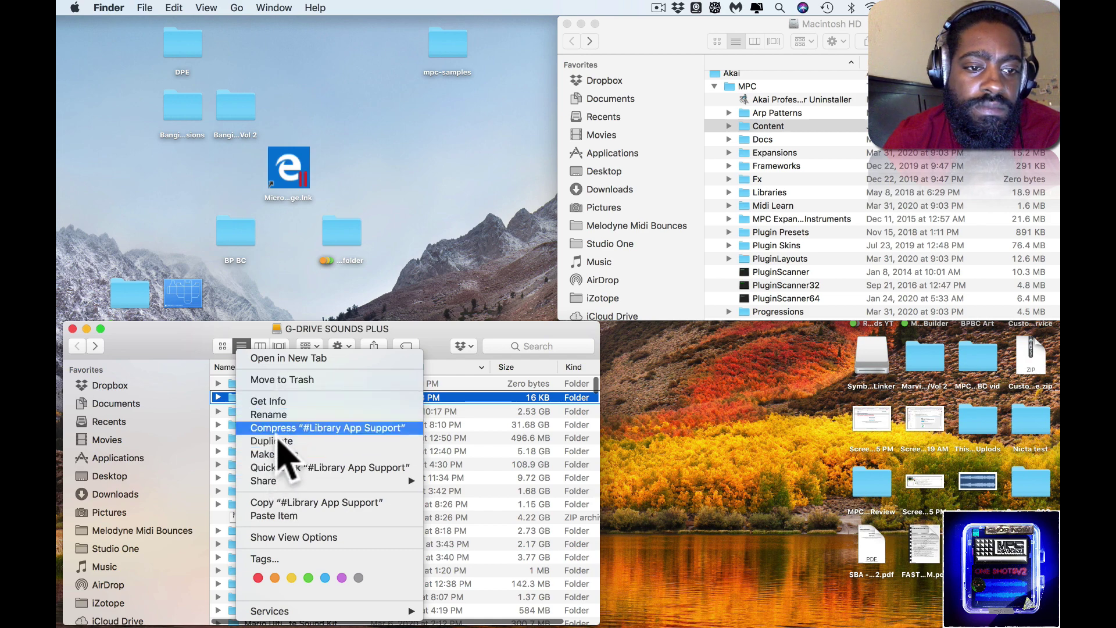
pyautogui.click(278, 516)
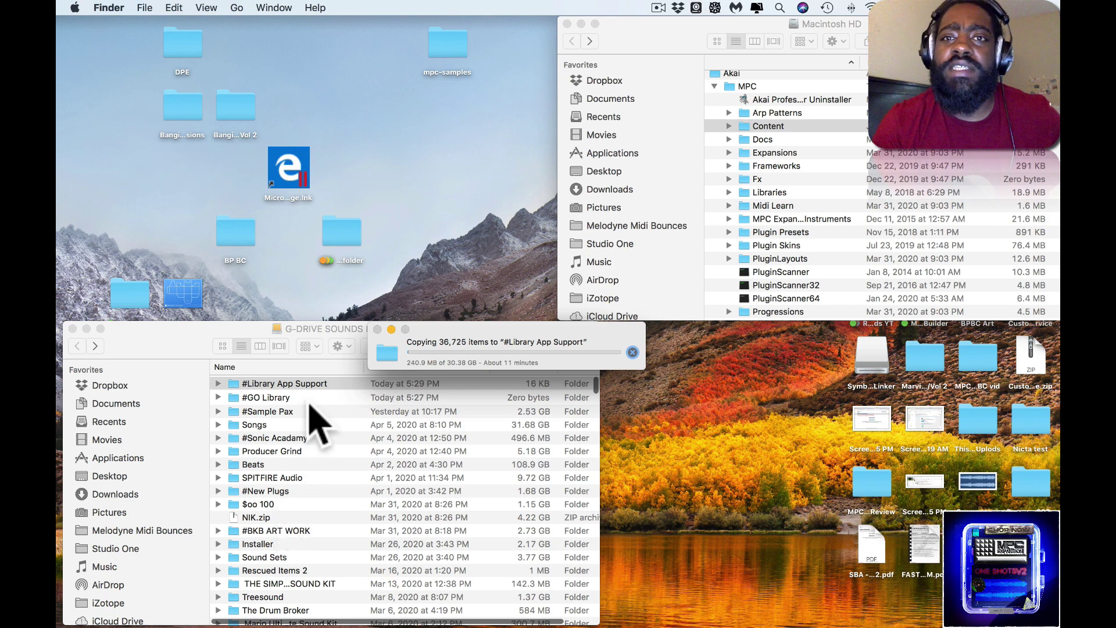
pyautogui.click(684, 44)
pyautogui.press('Left')
pyautogui.press('Left')
pyautogui.press('Left')
pyautogui.press('Left')
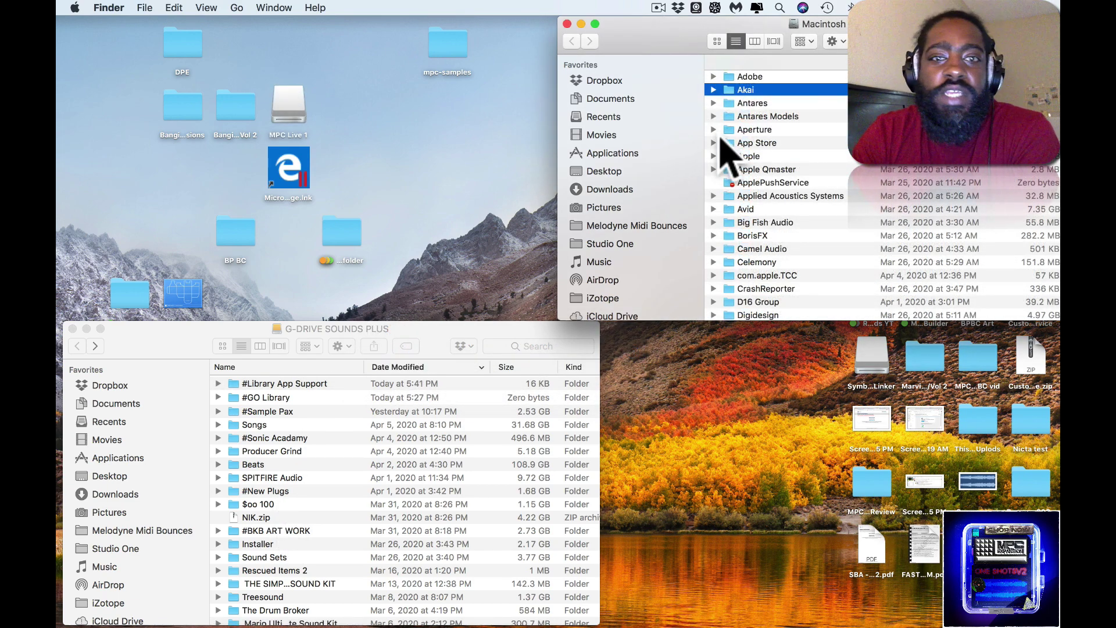
# - Open Akai > MPC > Content to view its expansion folders, then go back
pyautogui.click(712, 90)
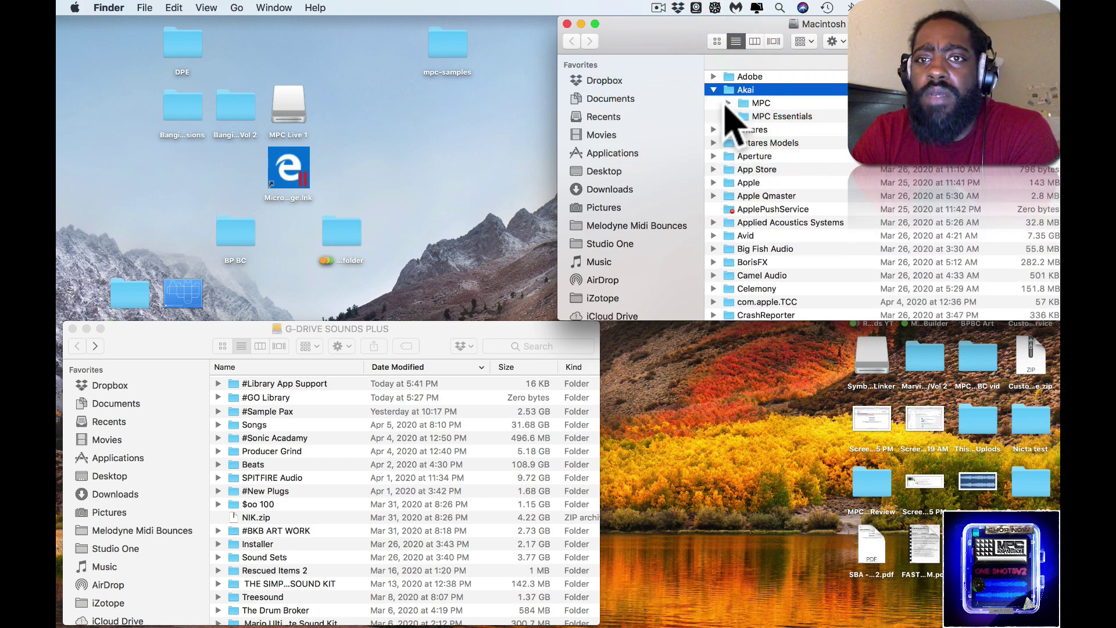
pyautogui.click(728, 103)
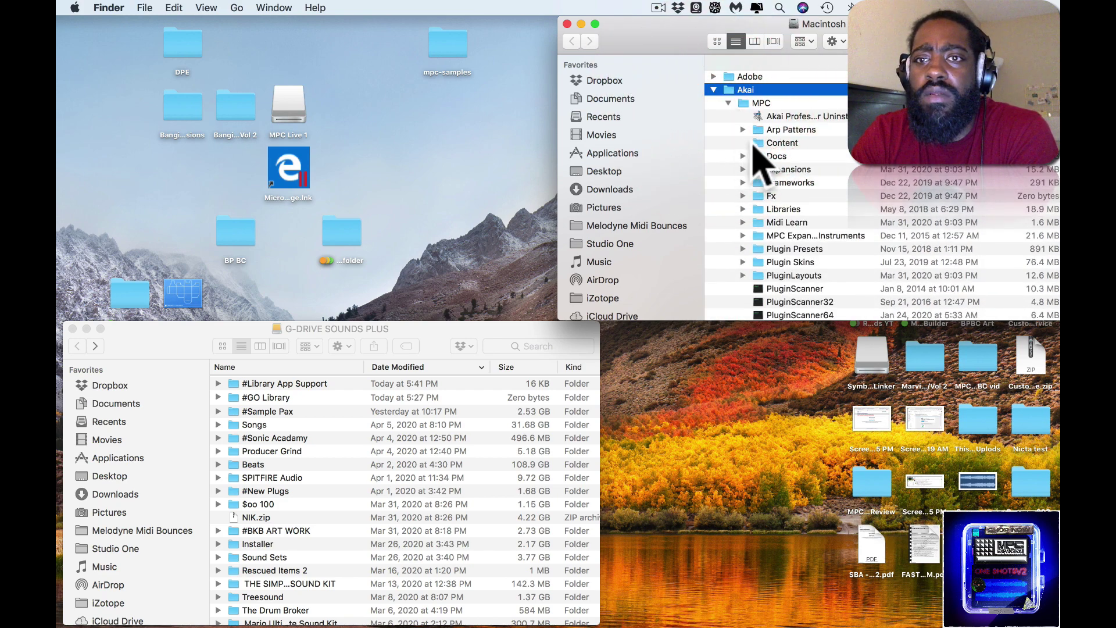
pyautogui.click(760, 147)
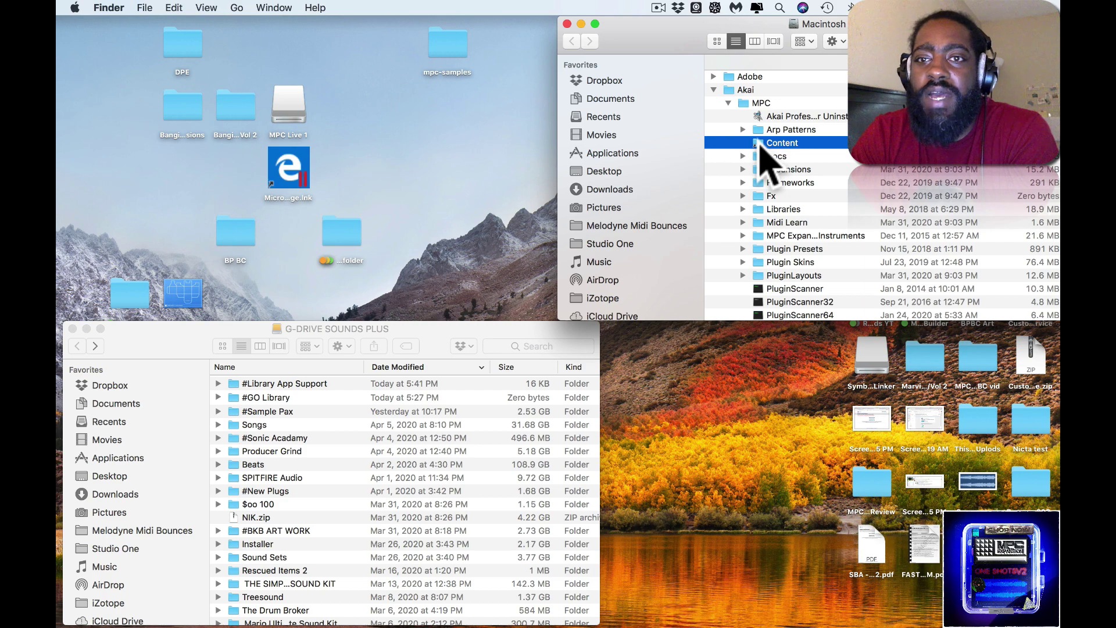
pyautogui.doubleClick(758, 146)
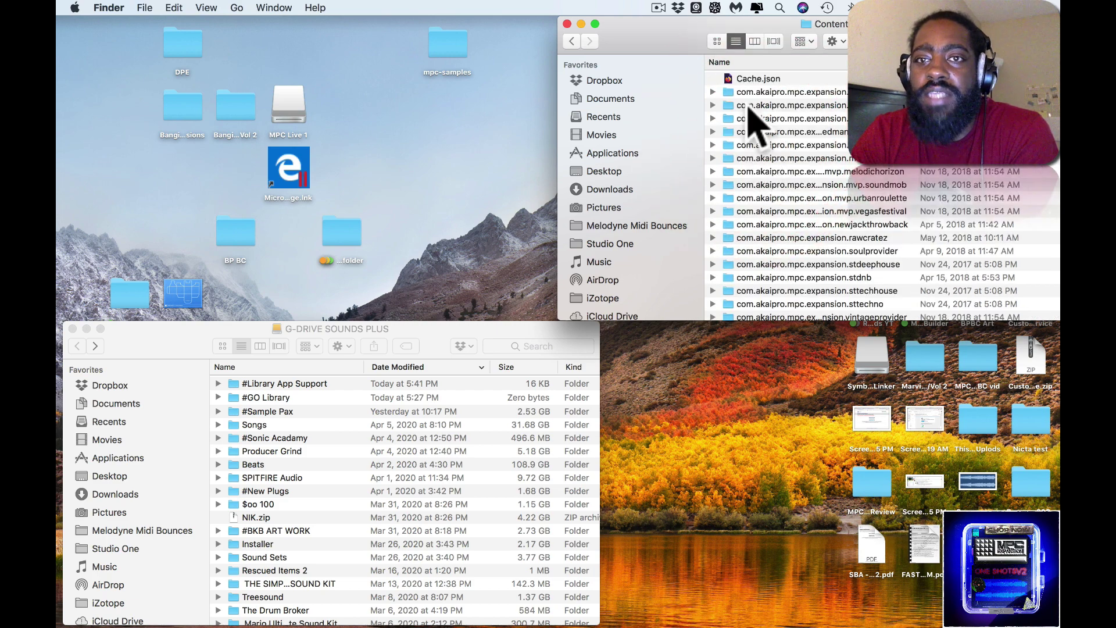
pyautogui.click(574, 41)
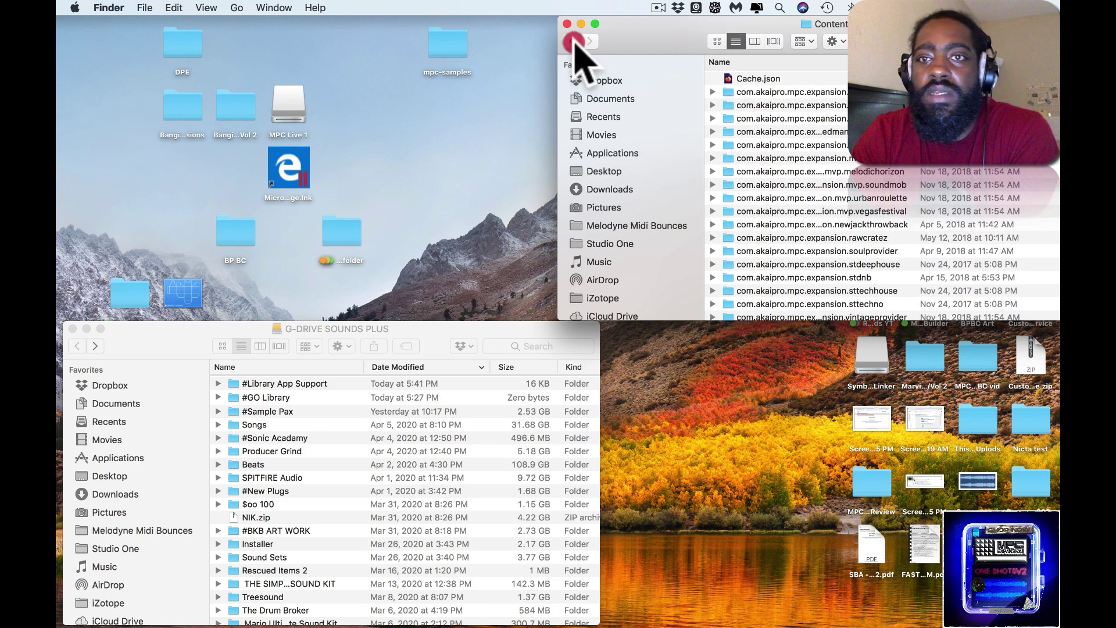
# - Collapse the MPC and Akai folders and close the G-DRIVE SOUNDS PLUS window
pyautogui.click(727, 105)
pyautogui.click(714, 89)
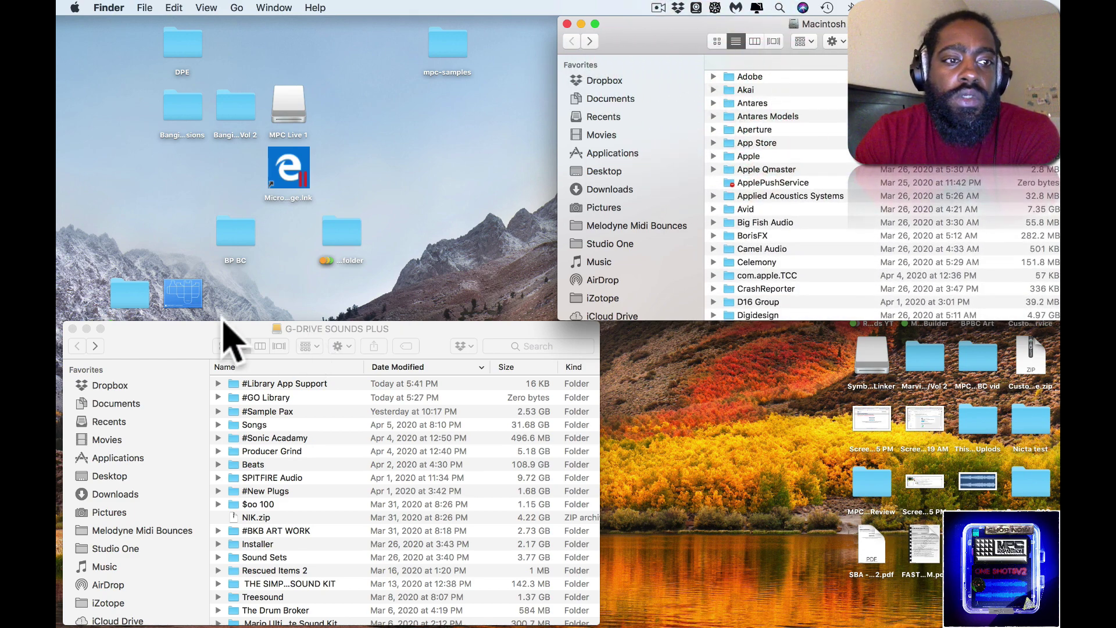
pyautogui.click(72, 329)
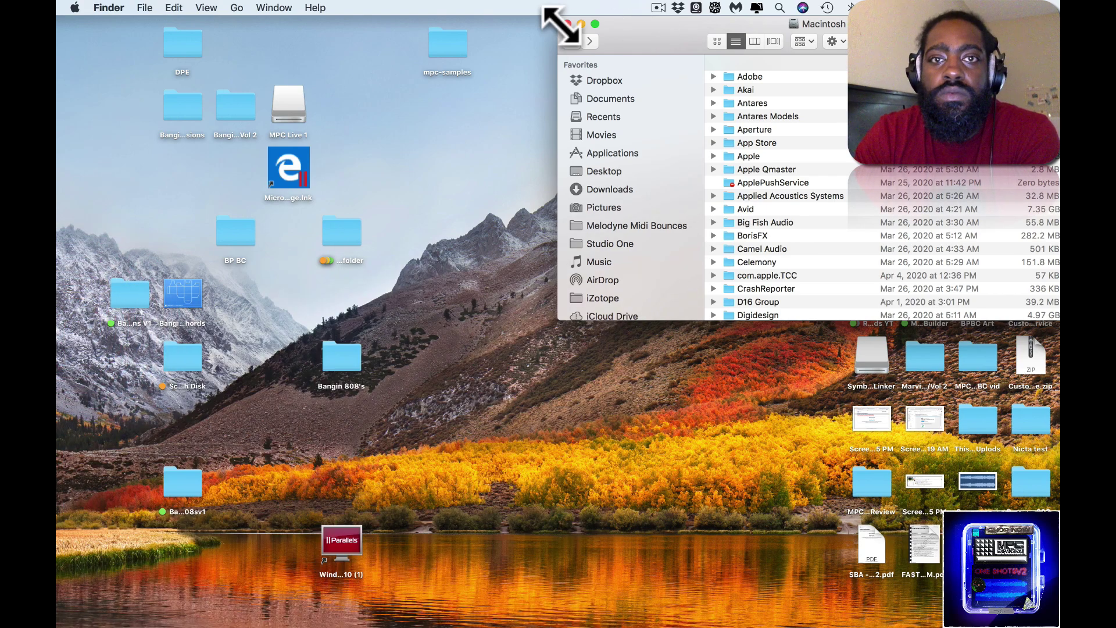
pyautogui.click(567, 25)
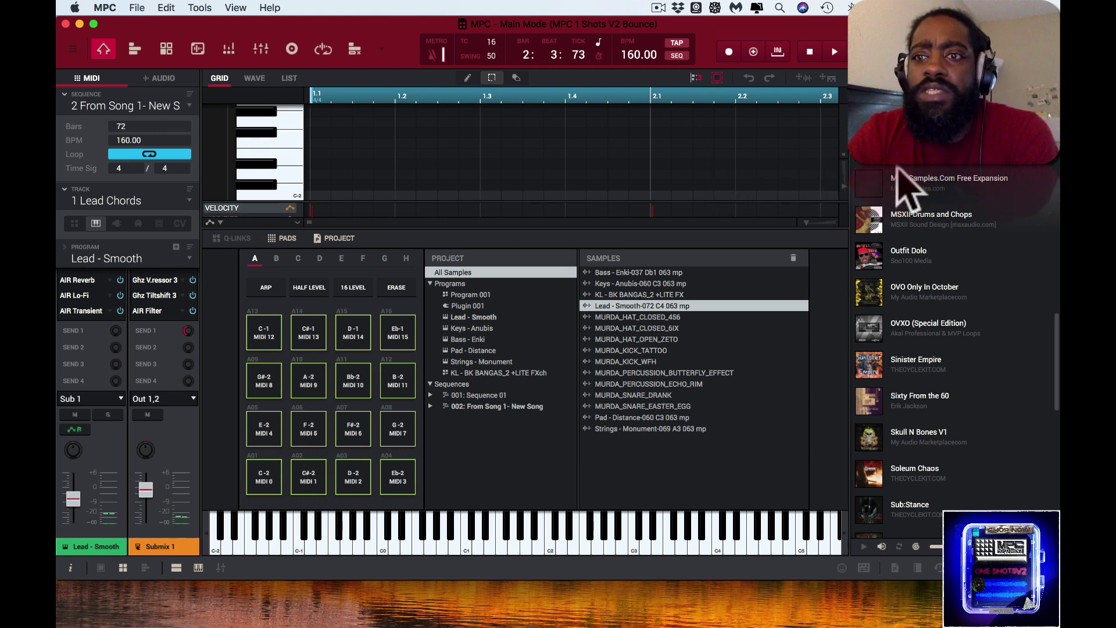
pyautogui.scroll(4, 895, 186)
pyautogui.scroll(5, 907, 192)
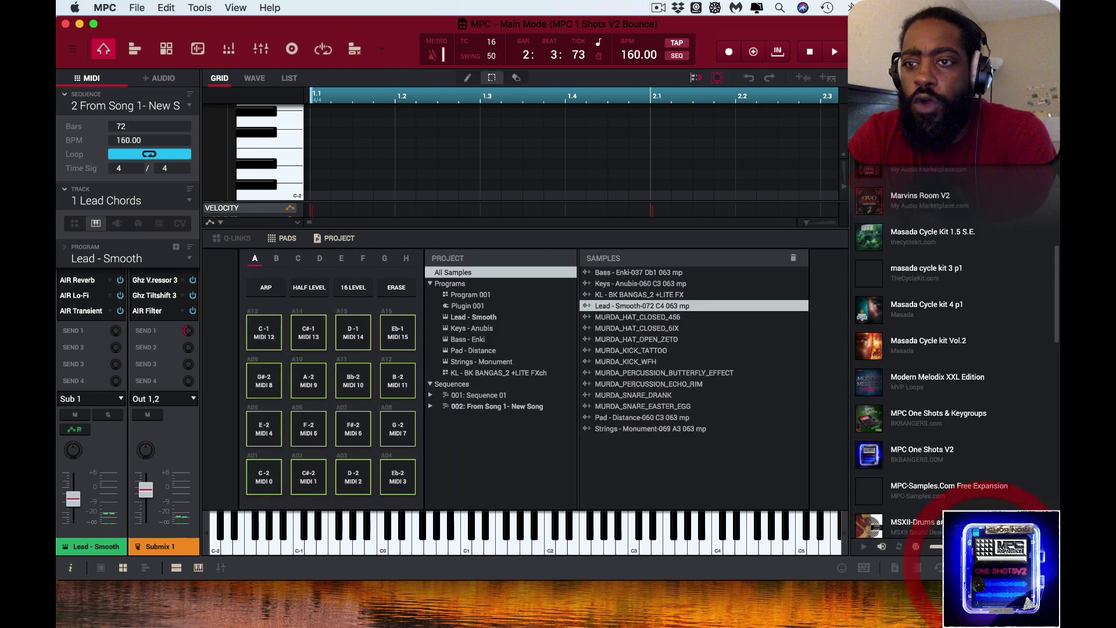
pyautogui.scroll(10, 934, 285)
pyautogui.scroll(4, 942, 288)
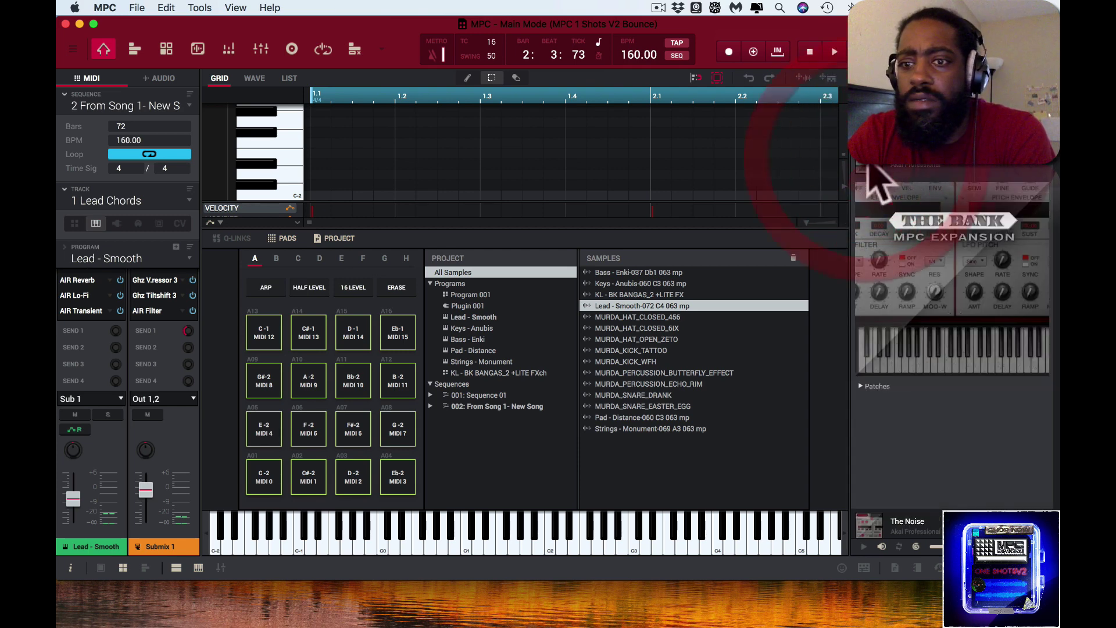
pyautogui.click(860, 386)
pyautogui.click(860, 386)
pyautogui.click(864, 169)
pyautogui.scroll(-3, 878, 279)
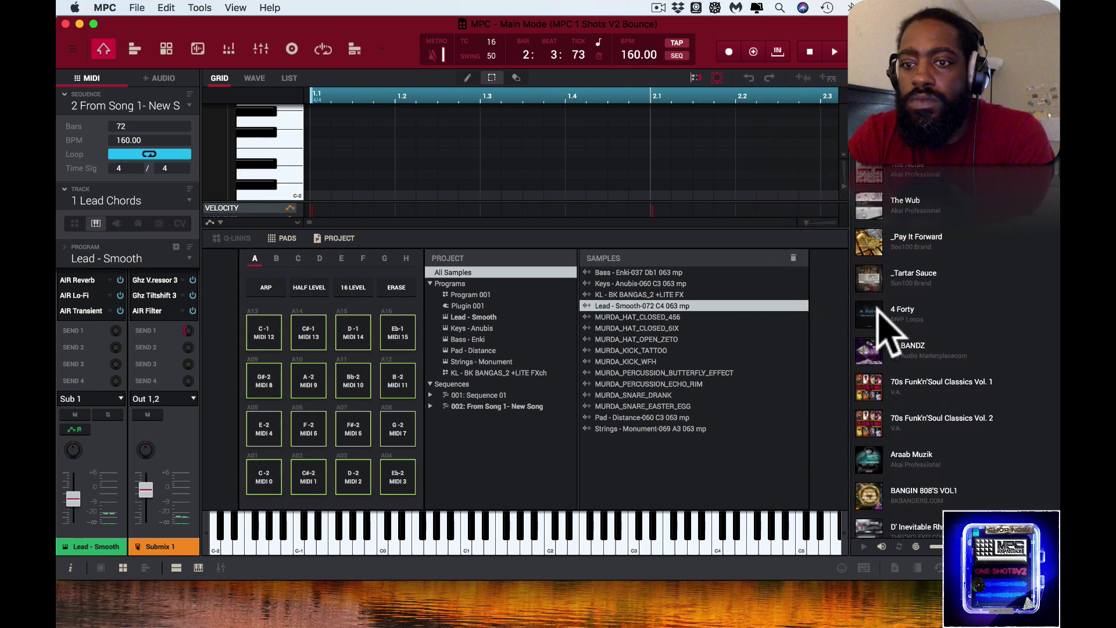
pyautogui.scroll(-4, 877, 310)
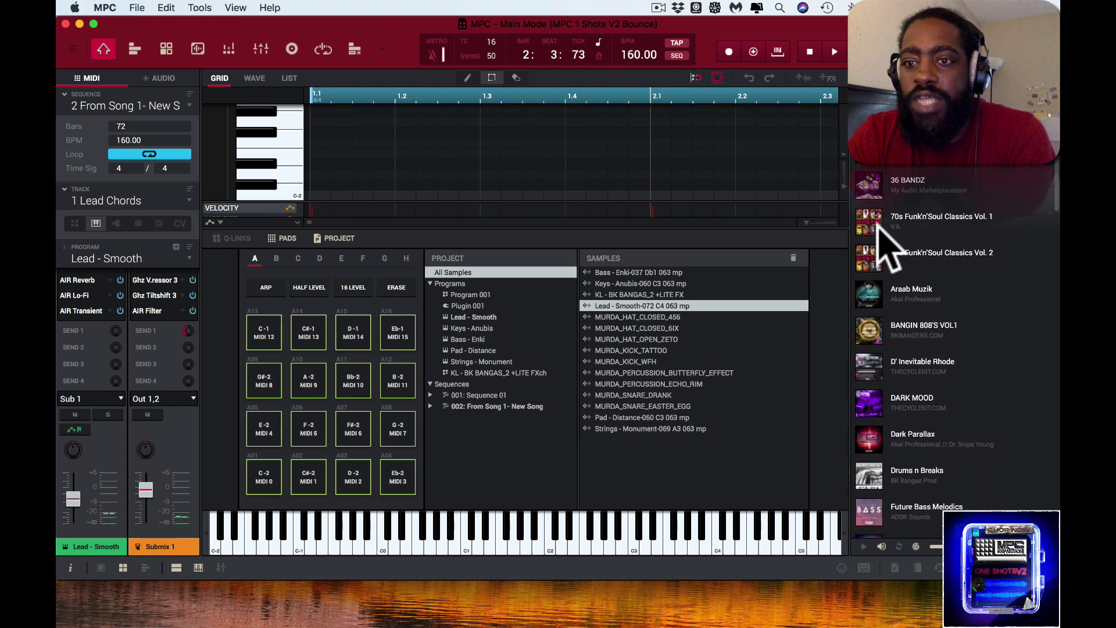
pyautogui.scroll(-4, 877, 221)
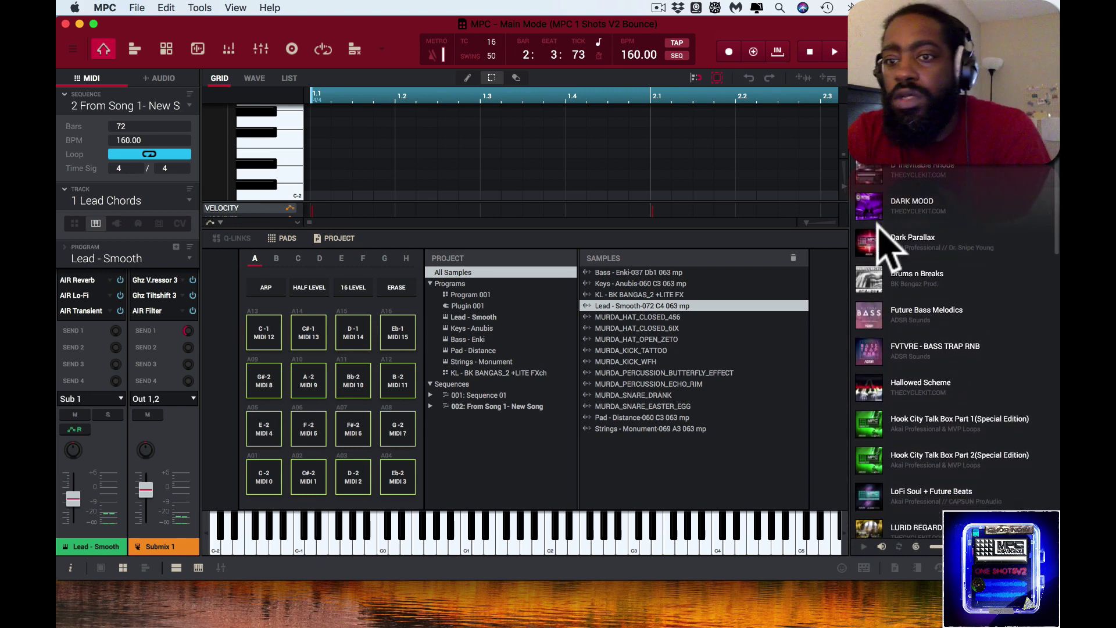
pyautogui.scroll(-14, 977, 310)
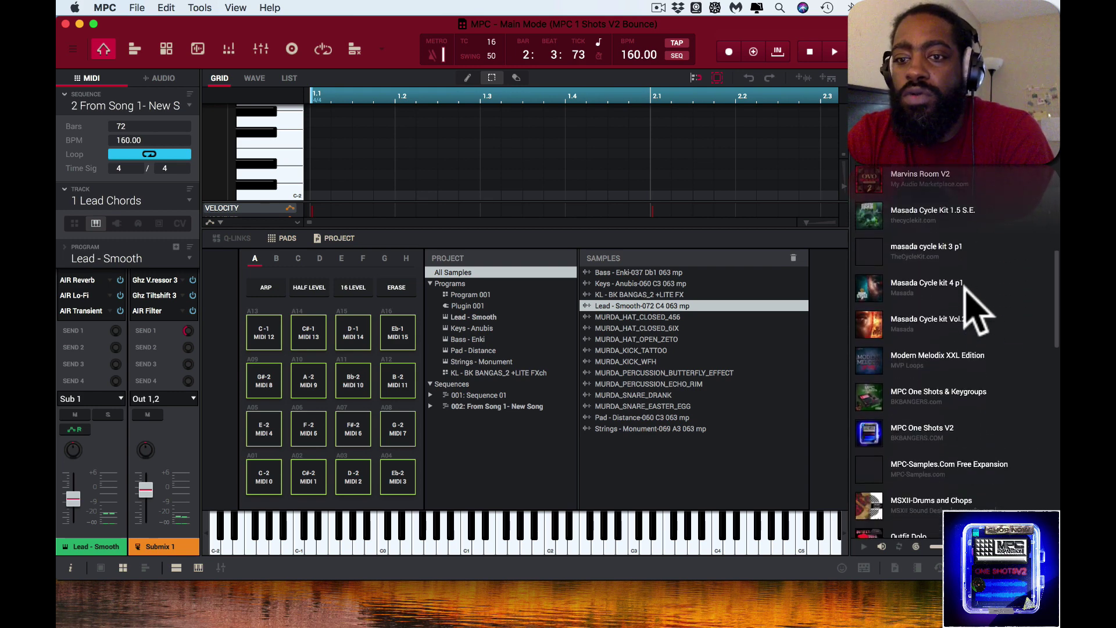
pyautogui.click(872, 259)
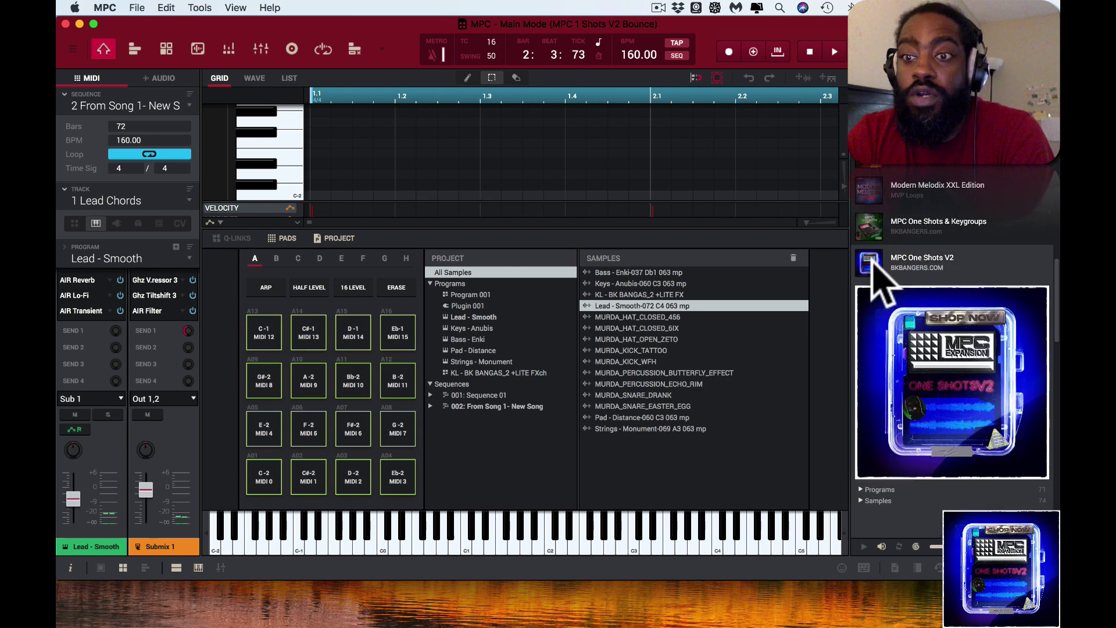
pyautogui.scroll(-2, 901, 372)
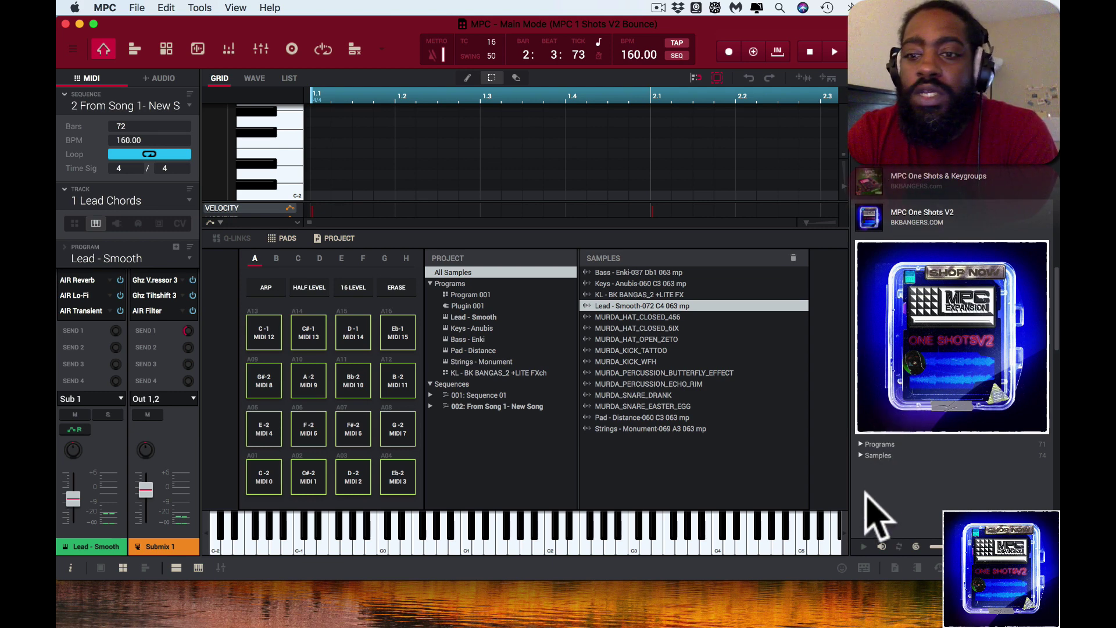
pyautogui.click(860, 445)
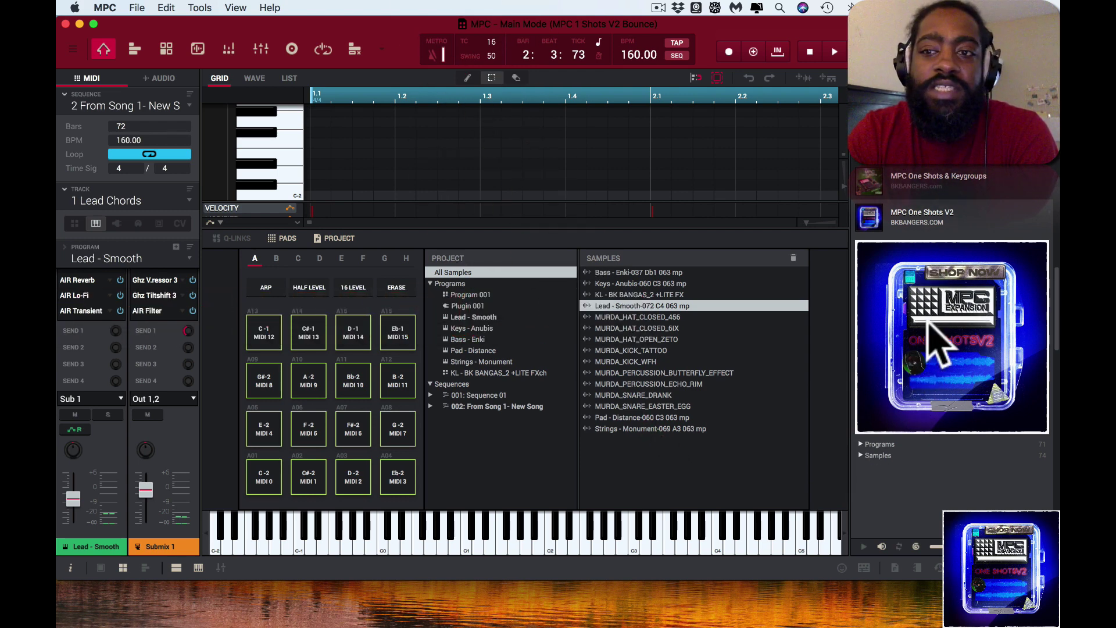
pyautogui.click(875, 219)
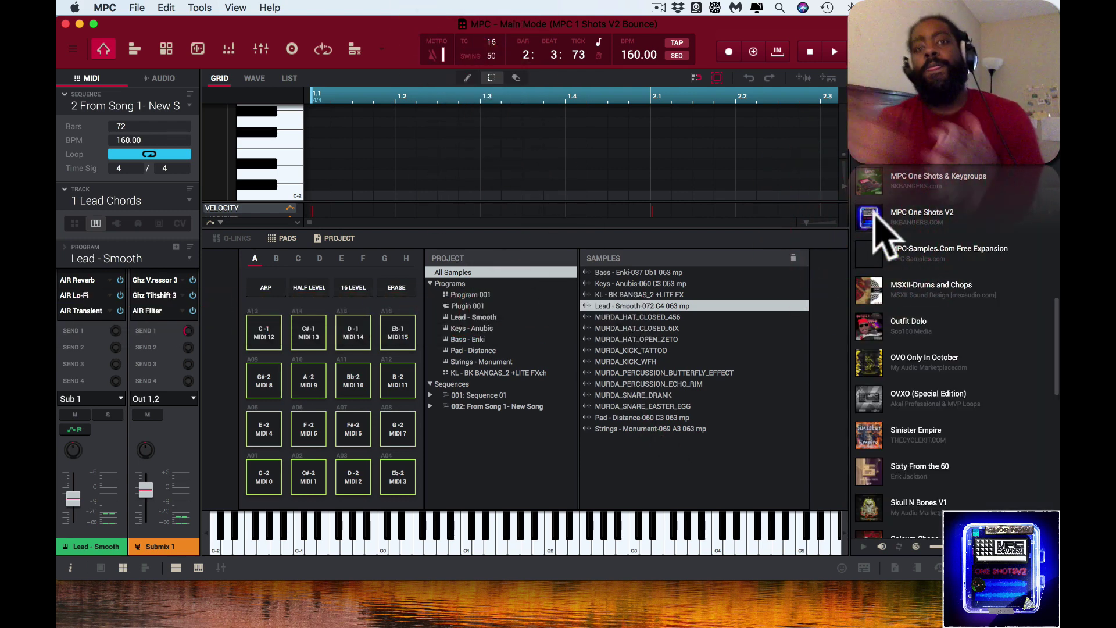